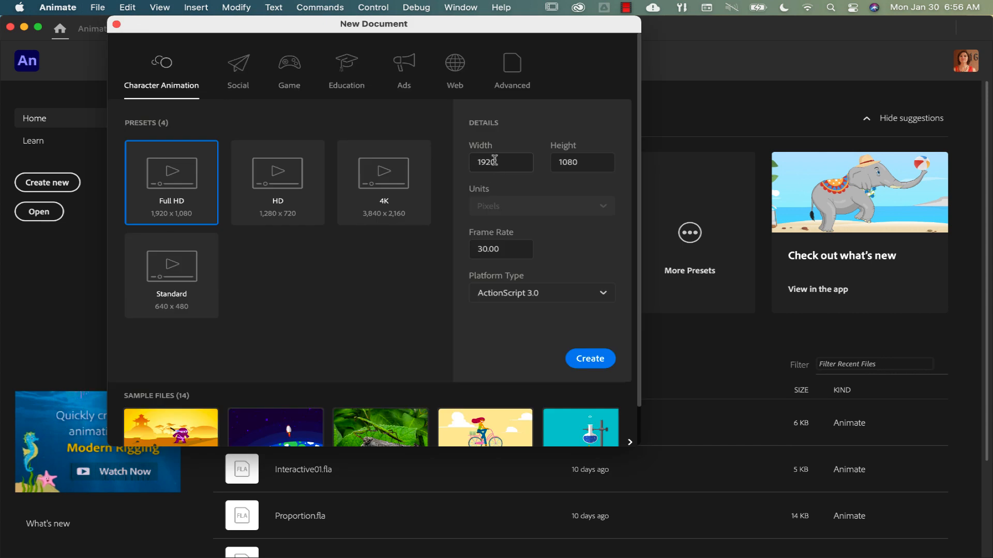
Create a 600 x 600 Web document for HTML5 Canvas and move the Timeline down to uncover the stage.
click(456, 76)
double_click(513, 165)
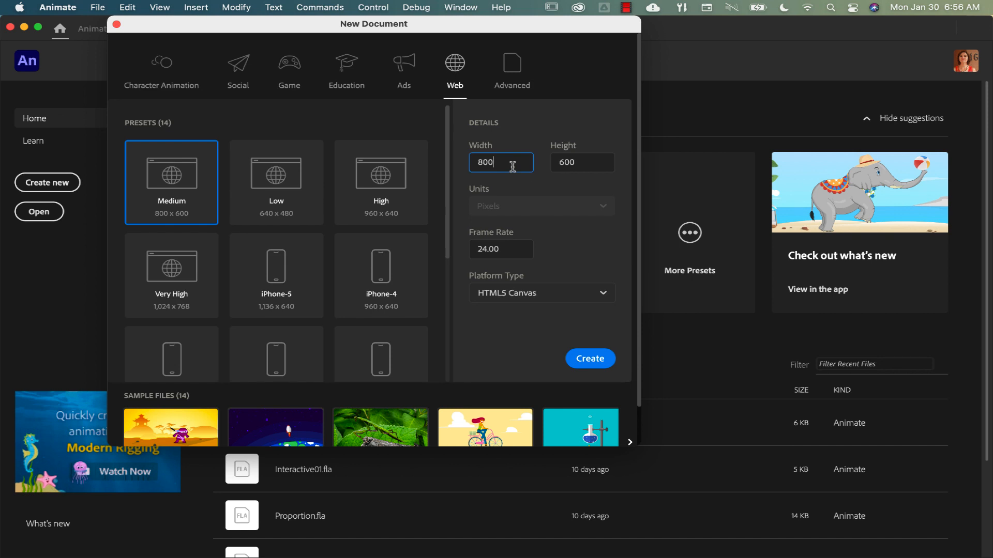
text(600)
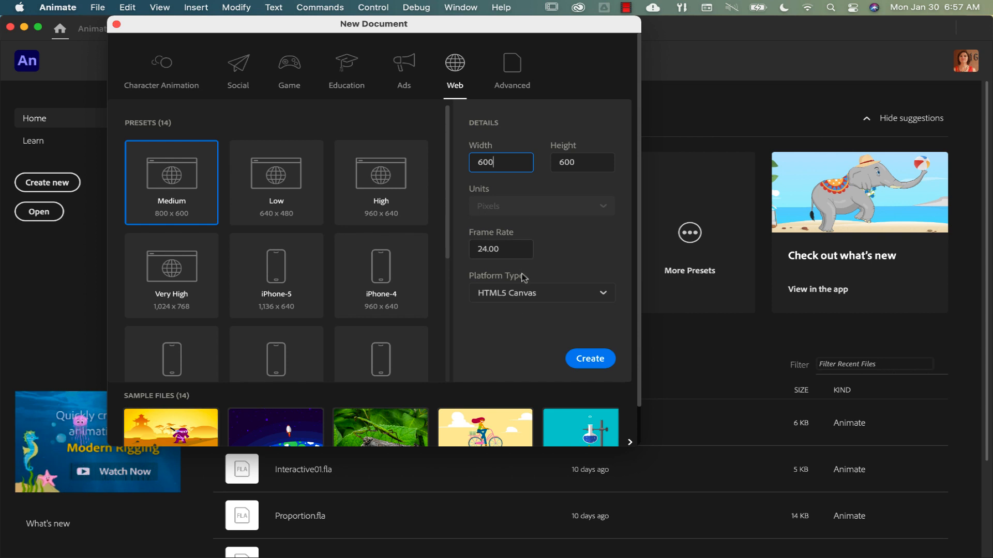
click(590, 364)
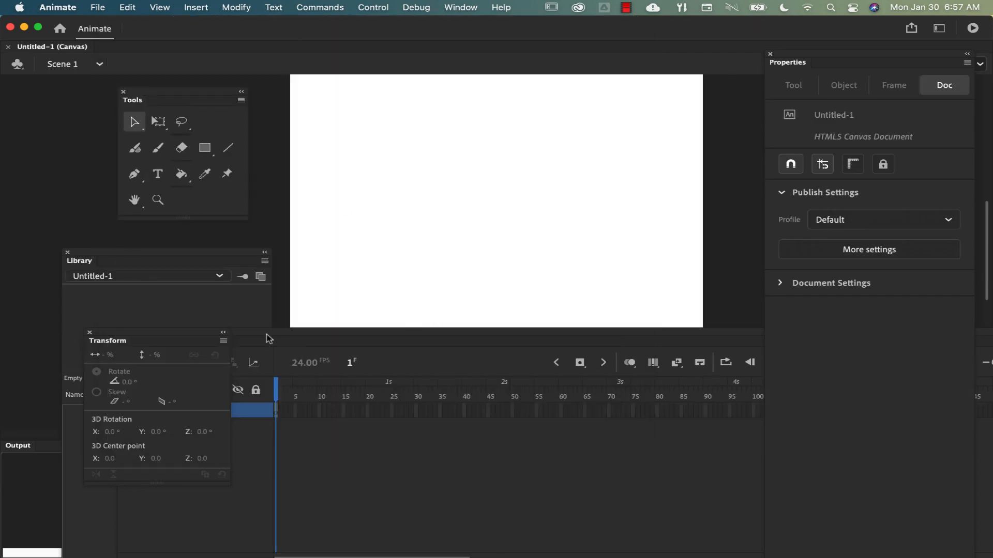
drag(269, 338, 261, 450)
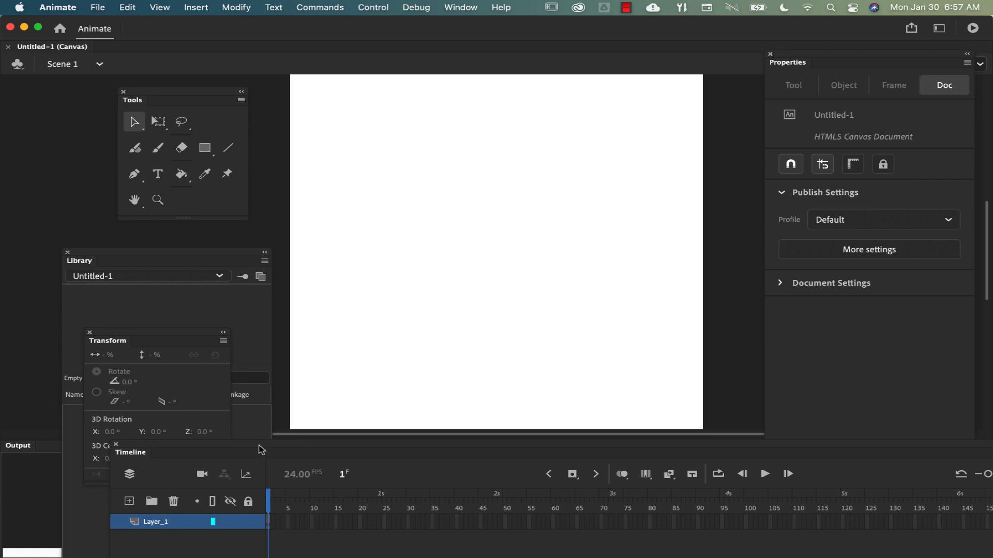
key(super+minus)
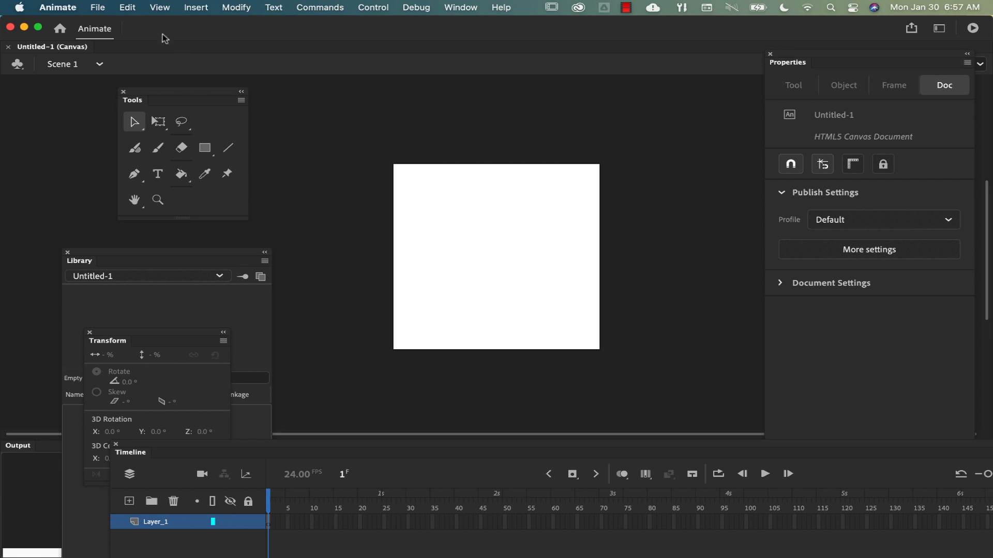
Import proportion.svg from the Exercise01 folder to the stage with all paths in the same layer and frame.
click(100, 8)
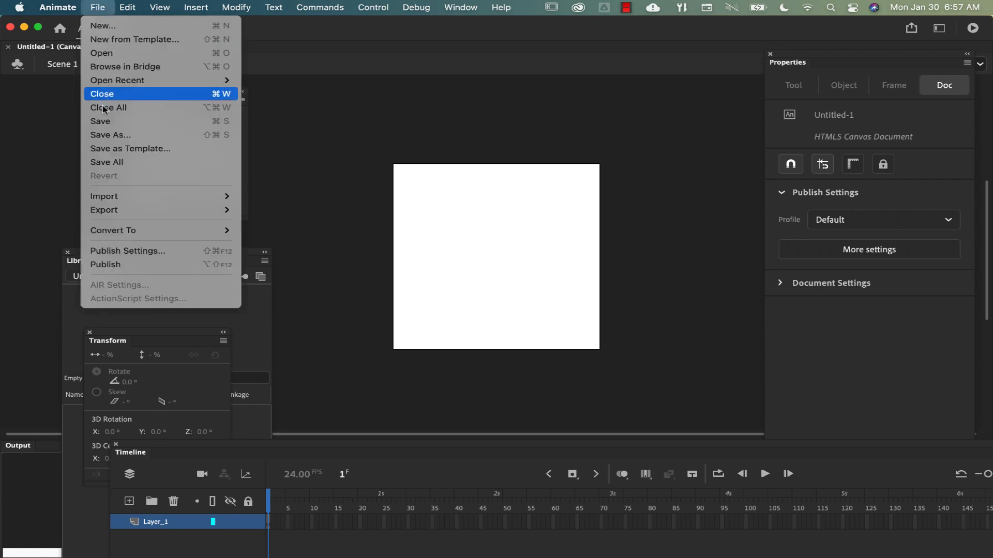
mouse_move(112, 195)
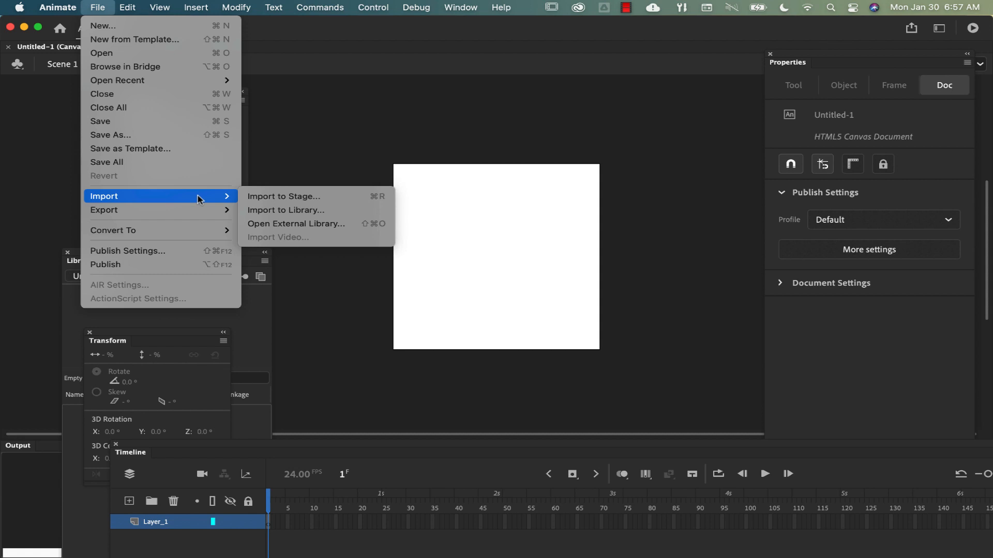
click(252, 196)
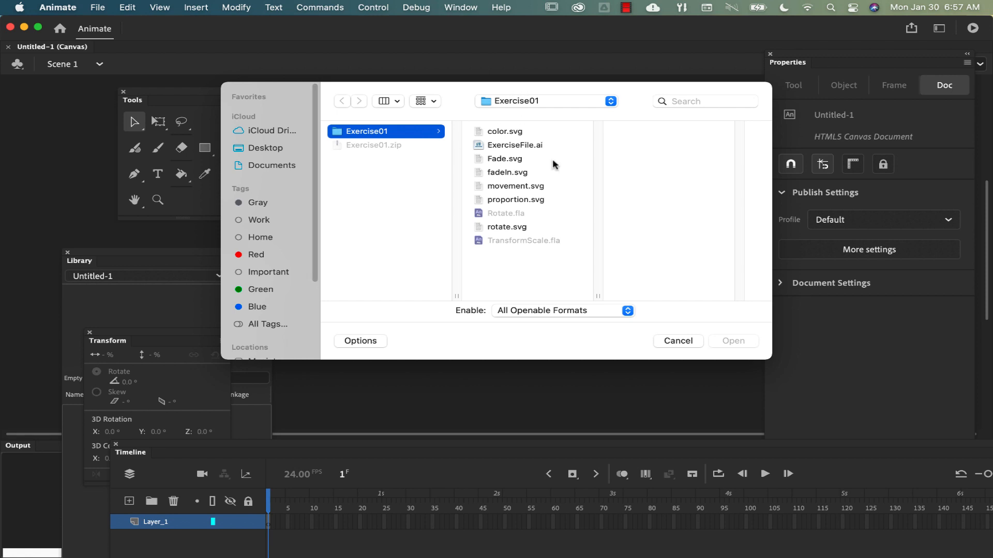
click(497, 158)
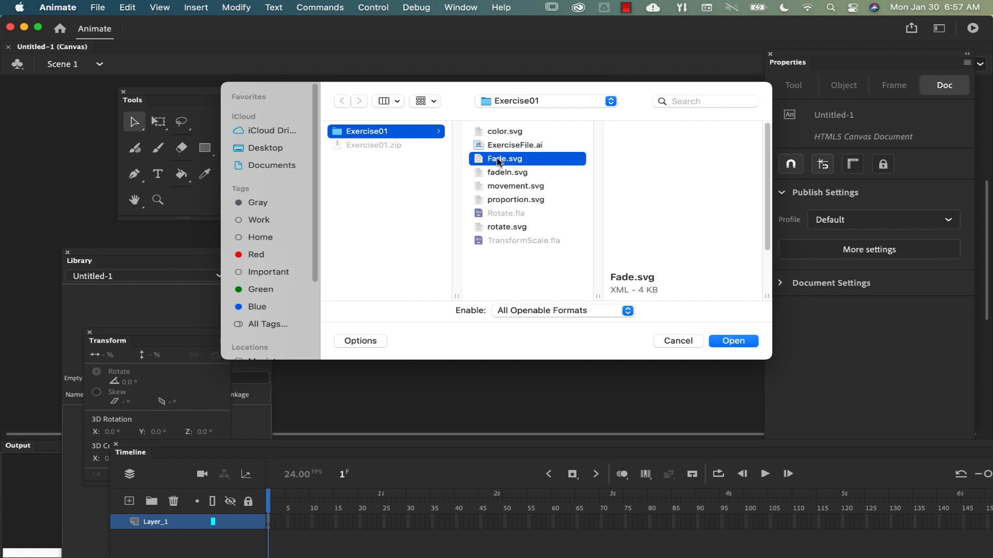
click(494, 200)
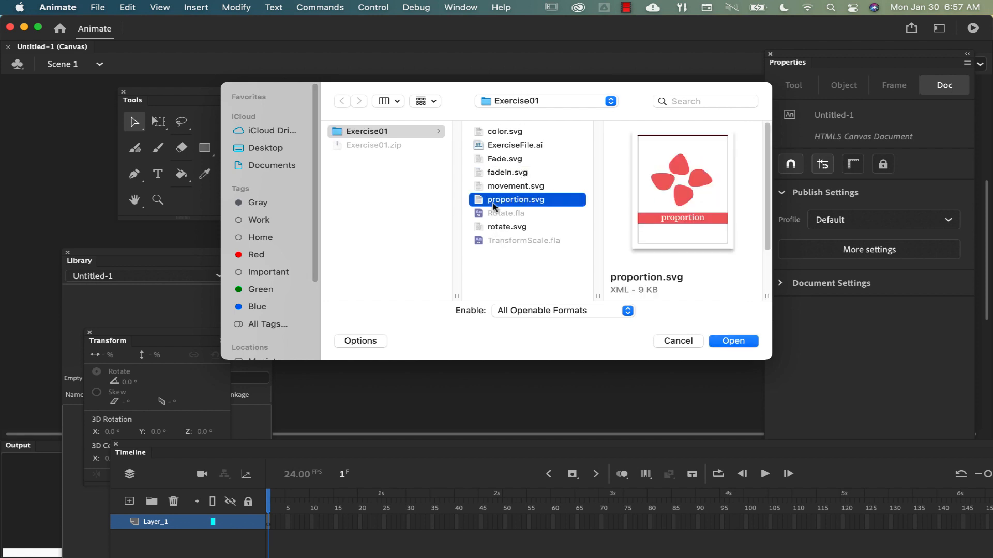
click(734, 341)
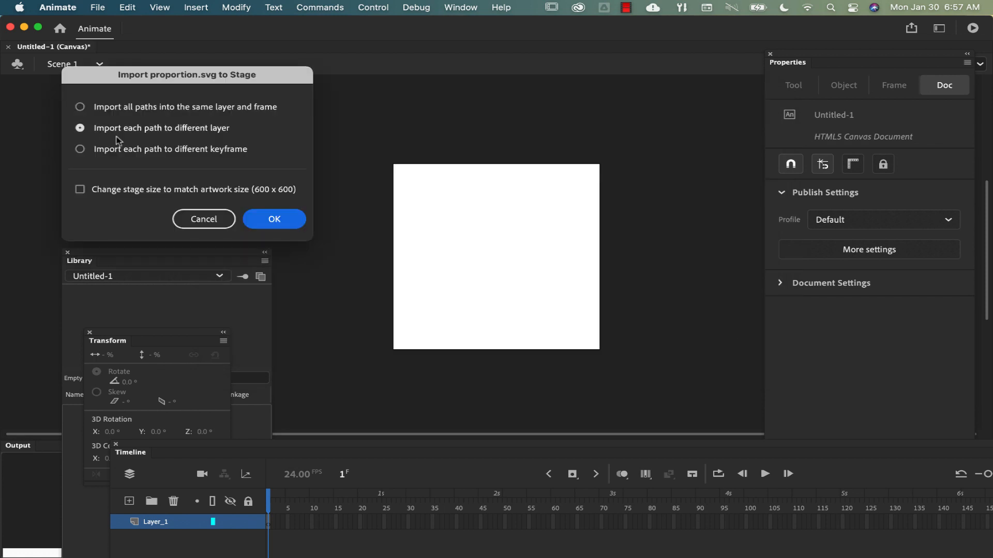
click(80, 109)
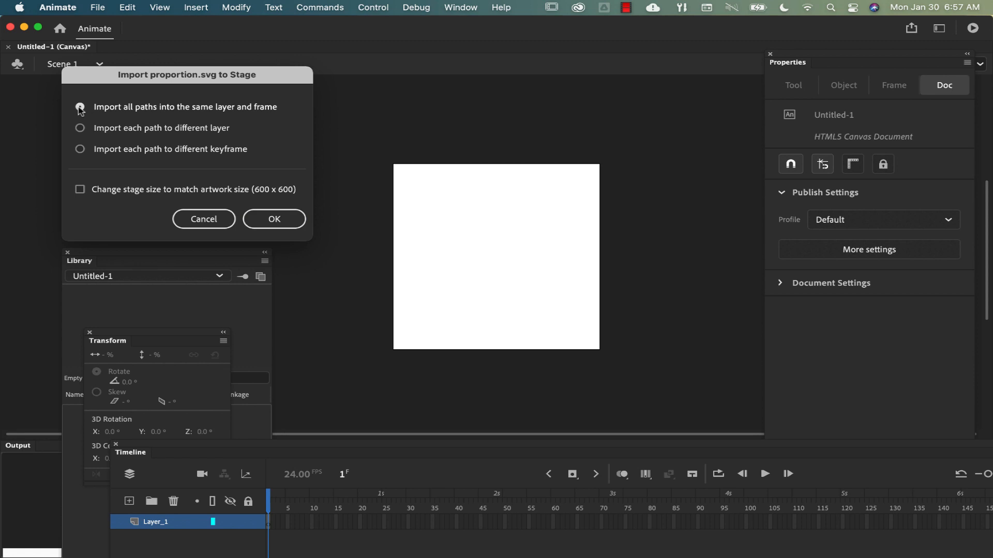
click(273, 219)
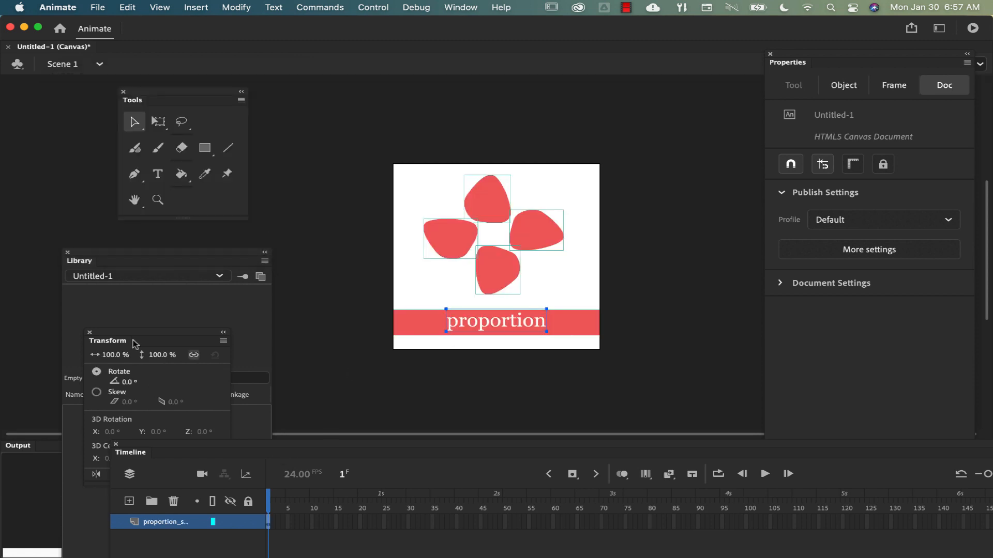
Group the Timeline with the Transform panel, widen the group, and place it just below the artwork.
drag(149, 446, 170, 344)
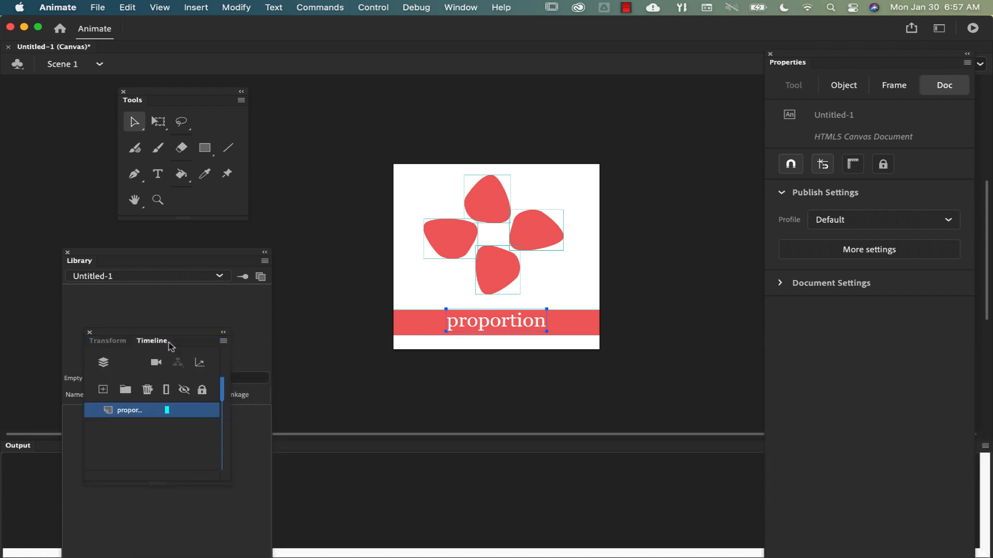
click(223, 341)
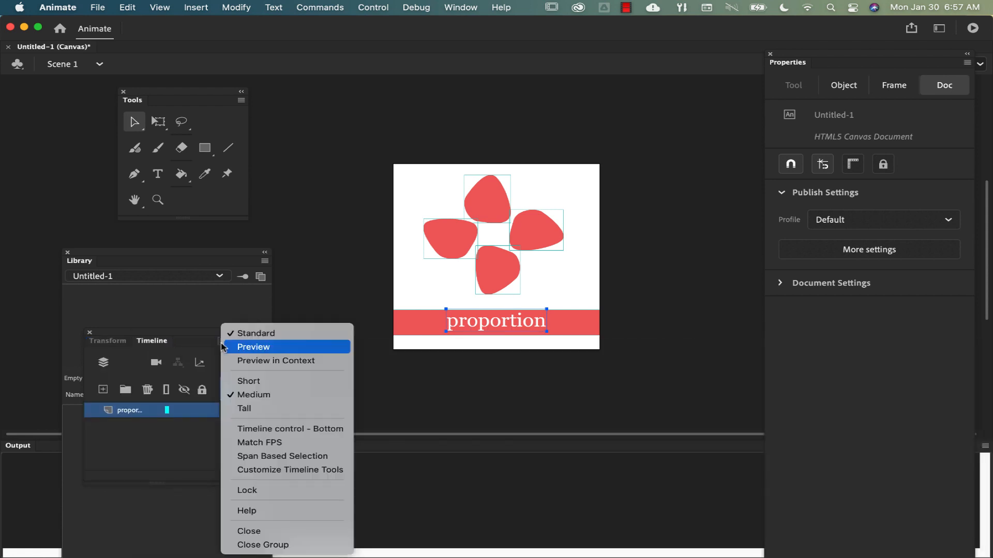
click(185, 343)
drag(226, 485, 817, 504)
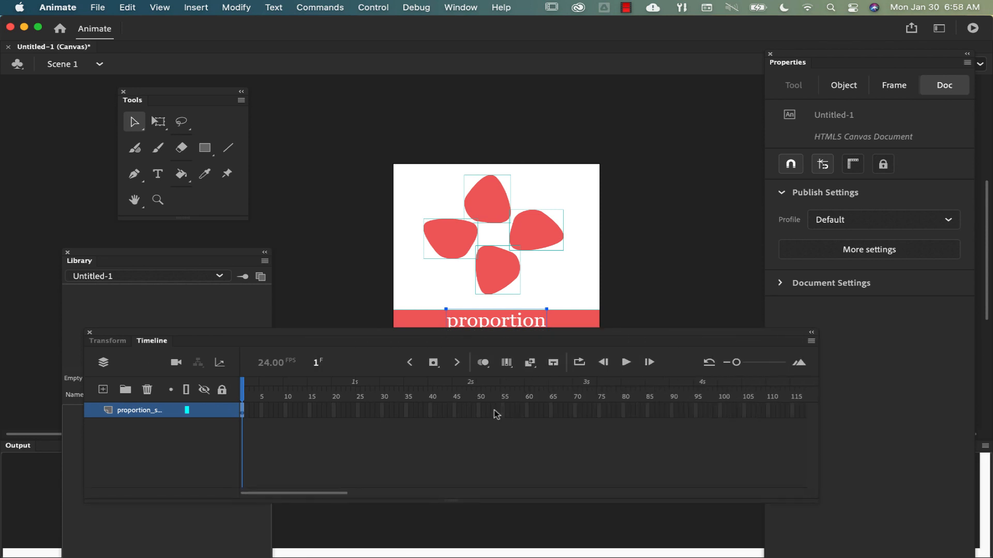
drag(222, 335, 225, 362)
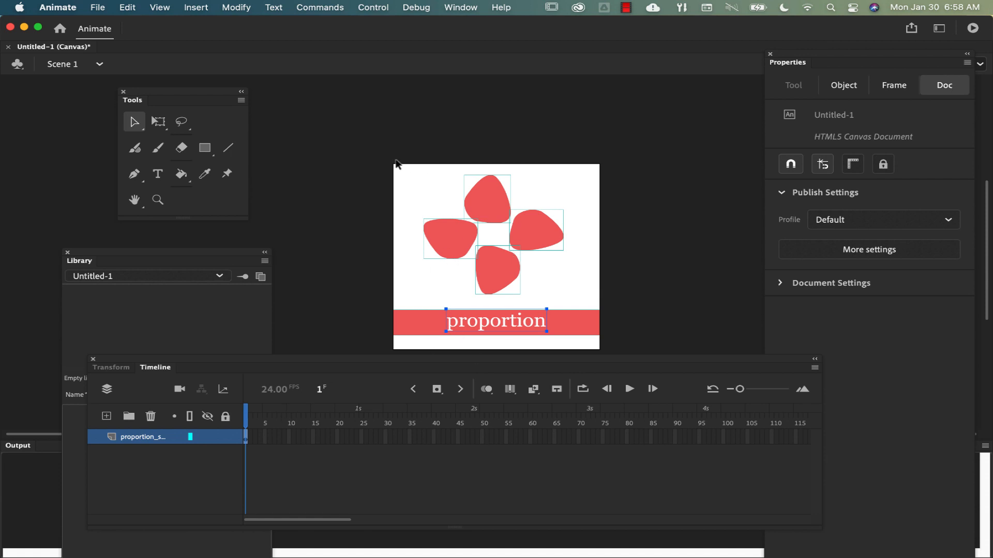
Select all the artwork on the stage and distribute it to separate layers.
drag(396, 163, 621, 350)
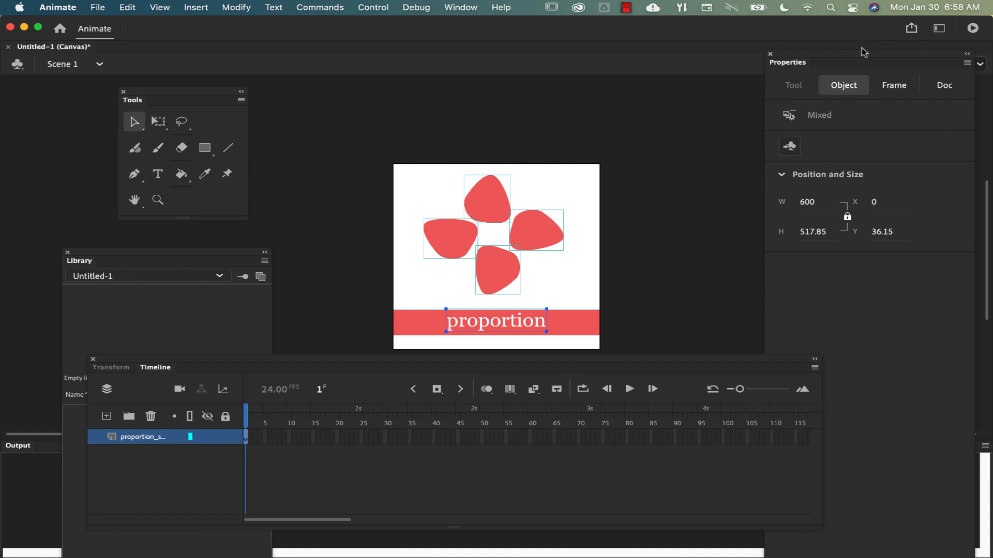
click(245, 12)
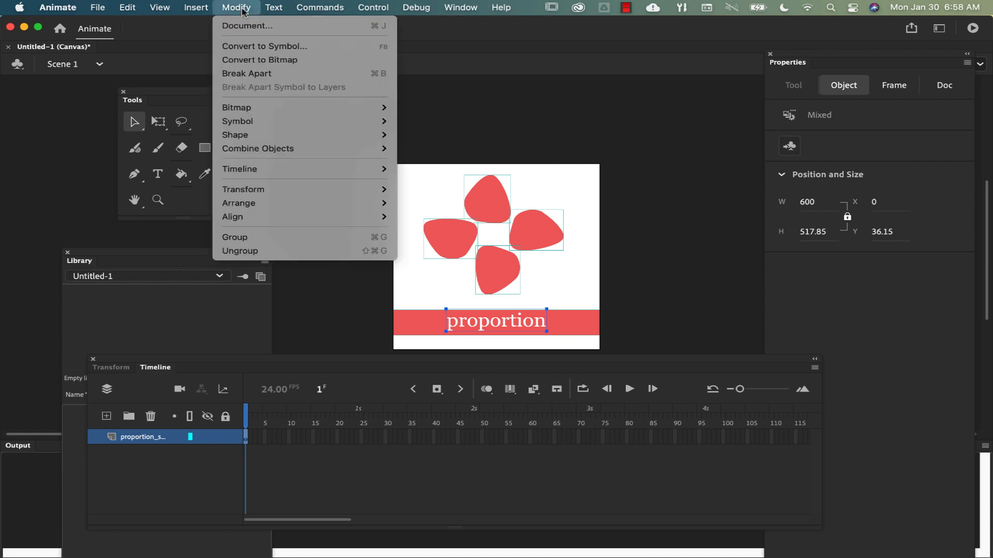
mouse_move(254, 177)
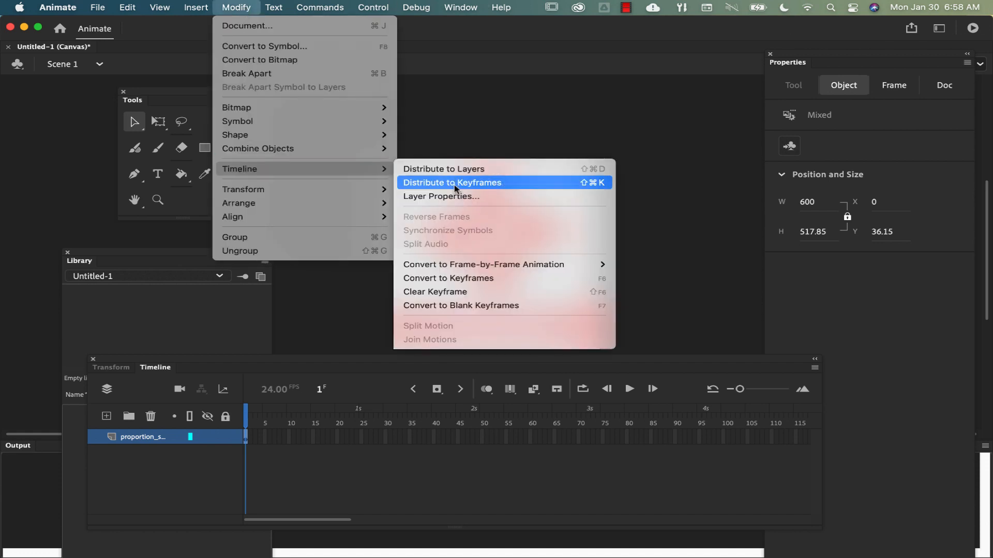
click(458, 170)
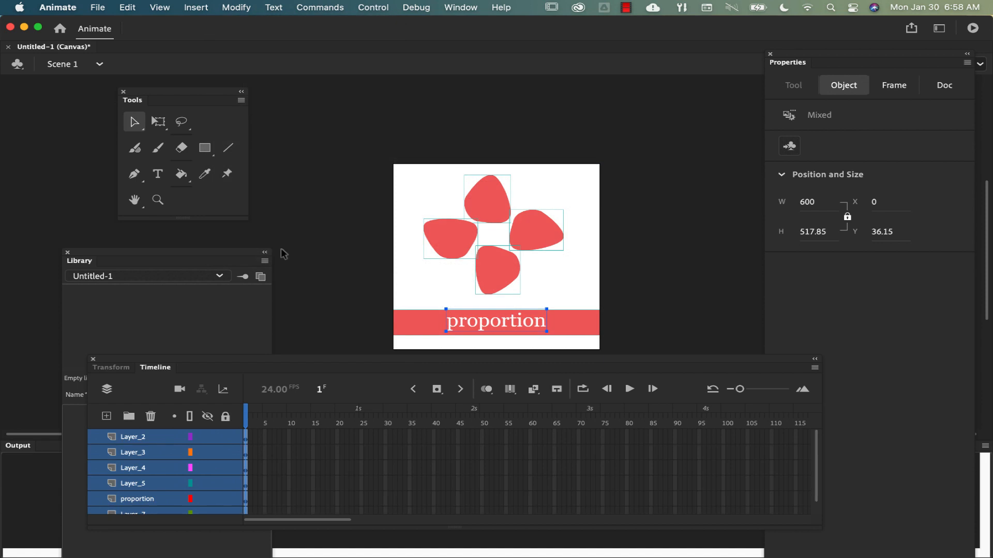
Move the Timeline slightly up and make it taller so that all six layers fit.
mouse_move(140, 363)
mouse_down()
mouse_move(139, 284)
mouse_move(134, 345)
mouse_up()
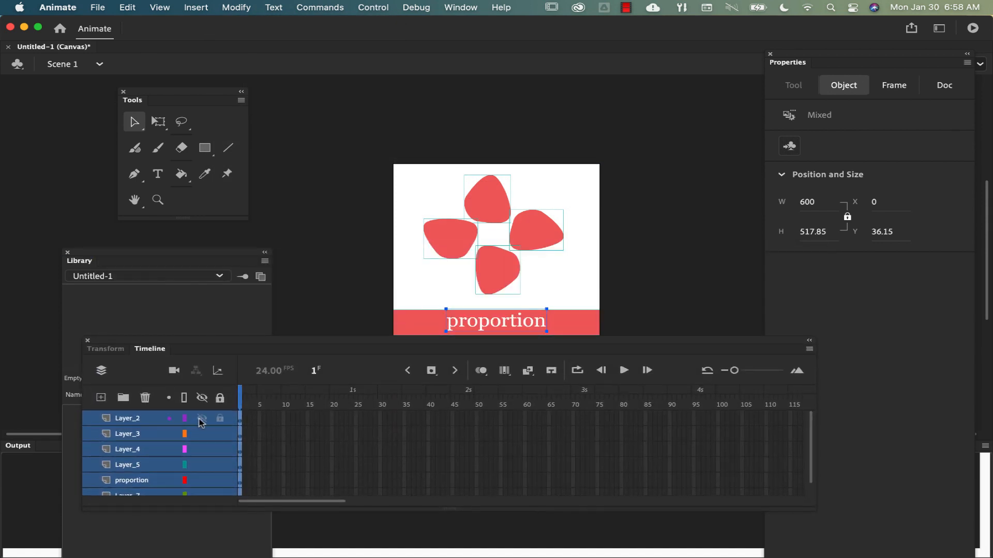
click(202, 421)
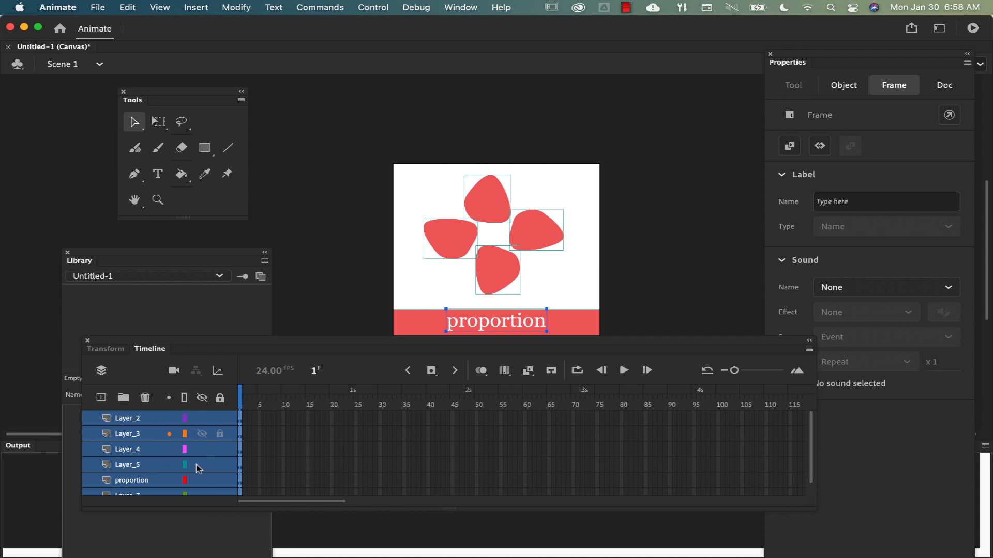
drag(443, 510, 445, 525)
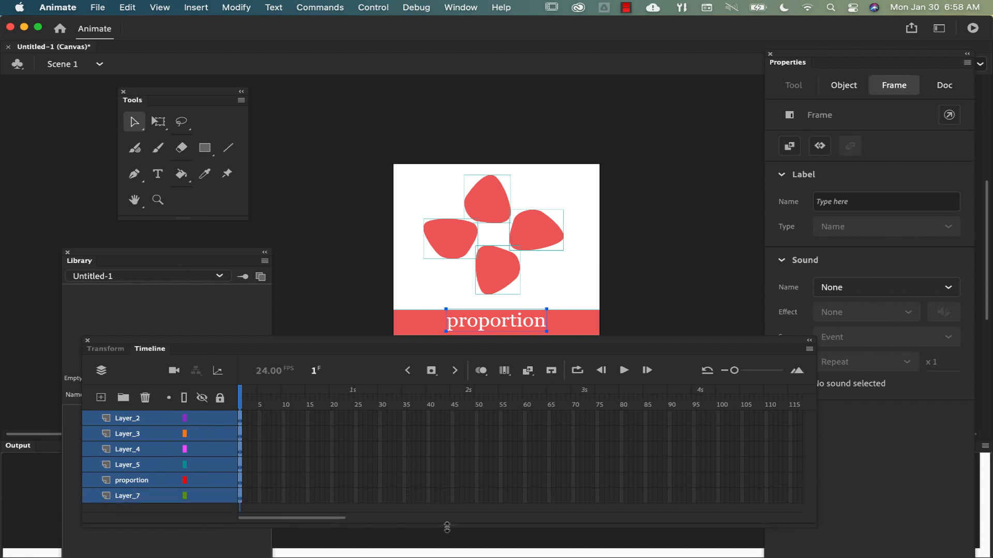
Extend all six layers to frame 73 by inserting frames, and return the playhead to frame 1.
click(587, 418)
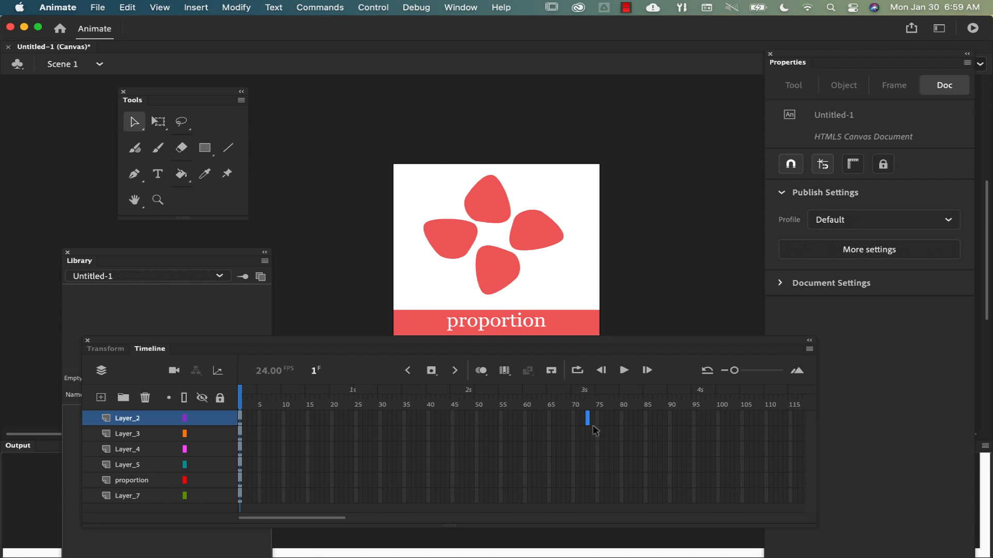
shift+click(588, 500)
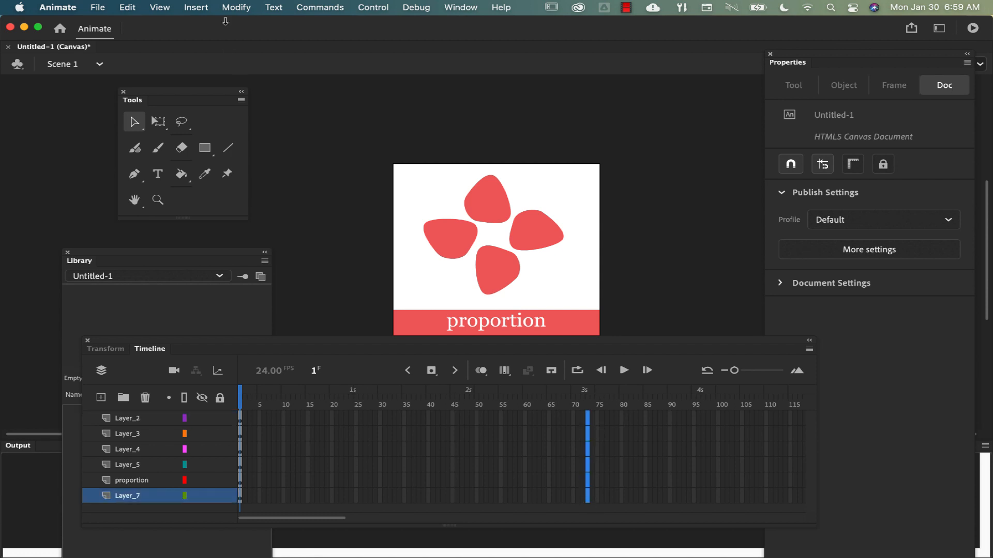
click(202, 7)
mouse_move(302, 94)
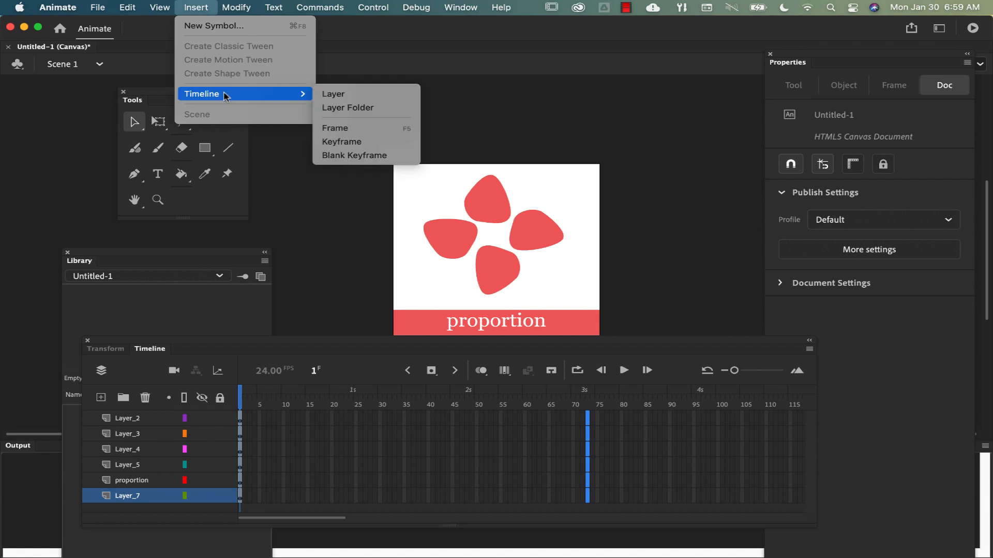
click(358, 134)
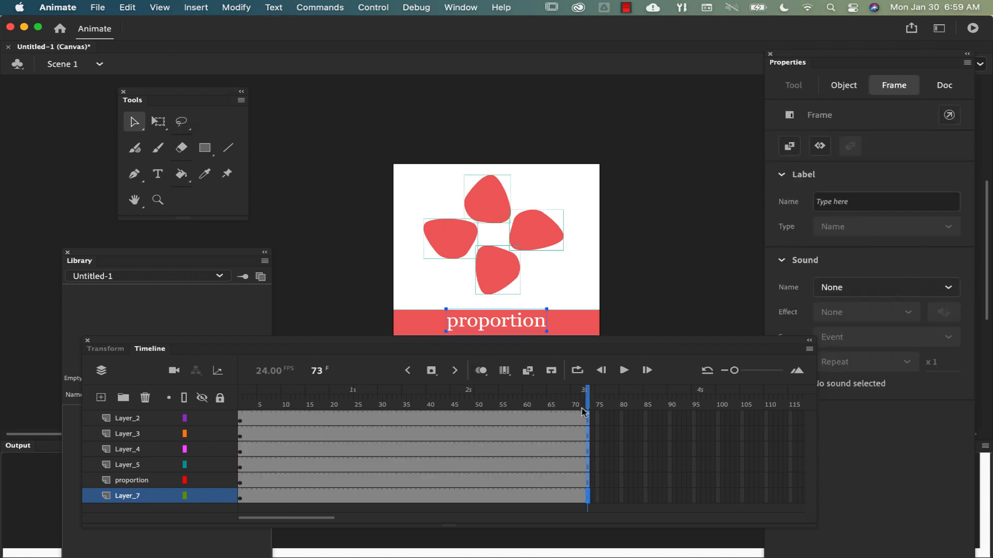
drag(586, 398, 221, 376)
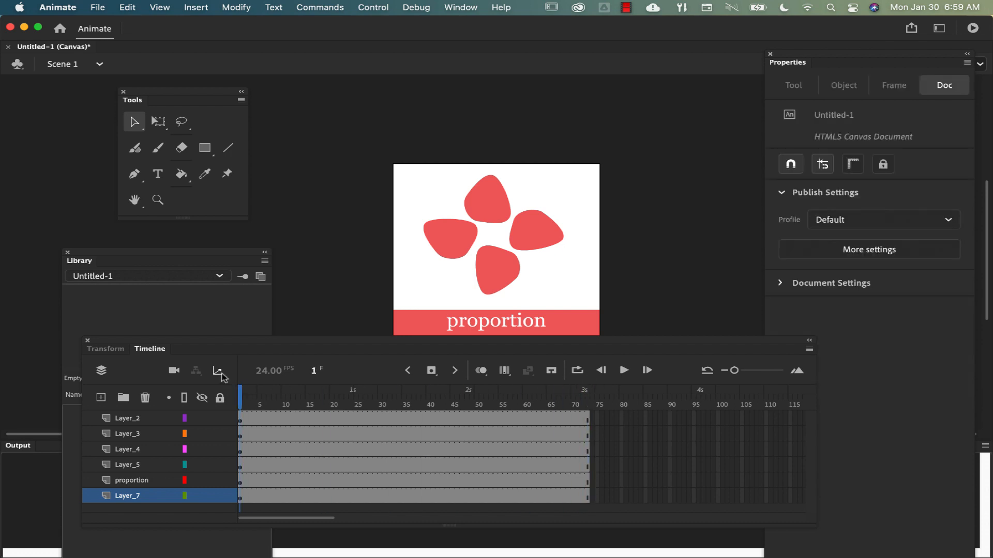
Toggle the visibility of the proportion layer and Layer_7 to identify their contents, and lock both layers.
click(201, 481)
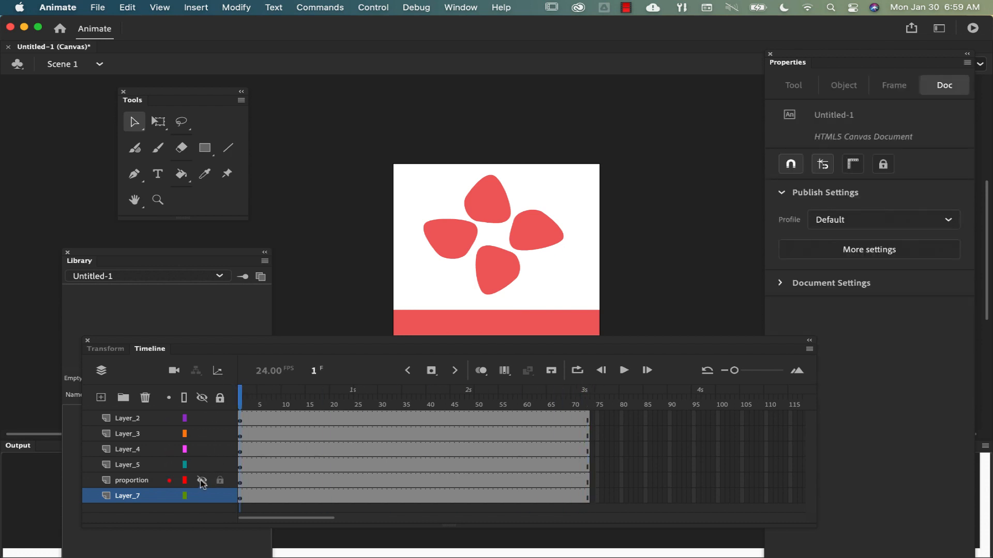
click(201, 481)
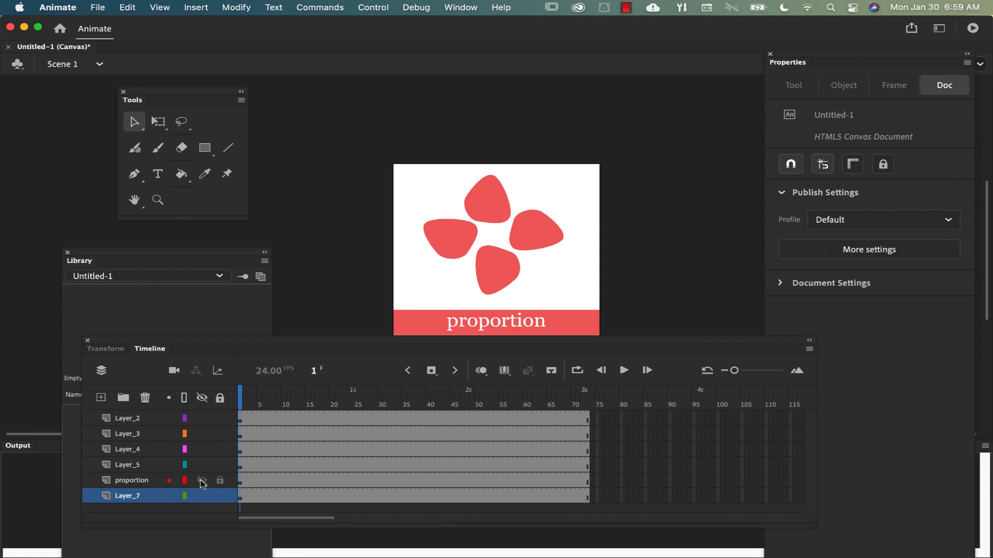
click(202, 496)
click(202, 495)
click(221, 480)
click(220, 497)
Create a motion tween on Layer_2 from frame 26, accepting the conversion of its petal to a symbol.
click(361, 424)
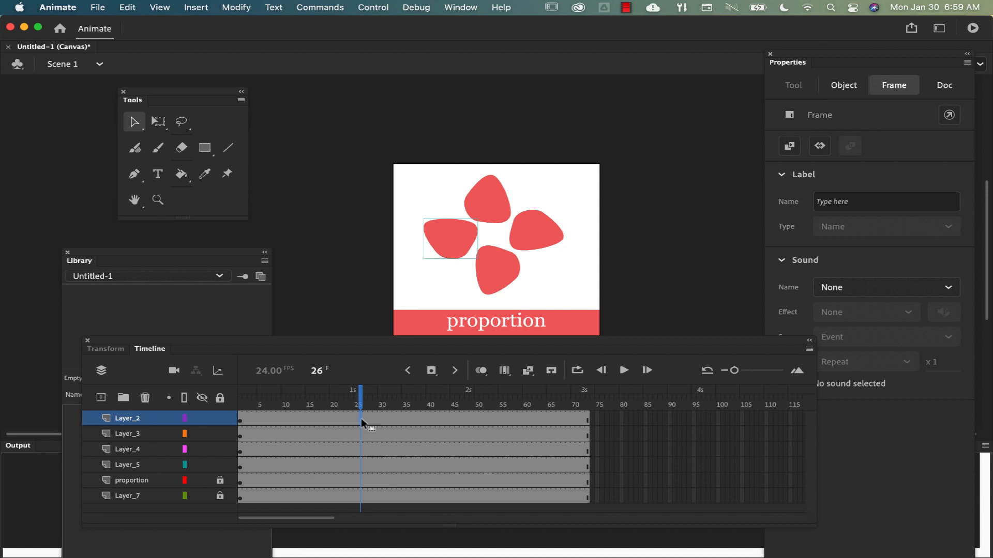
click(196, 6)
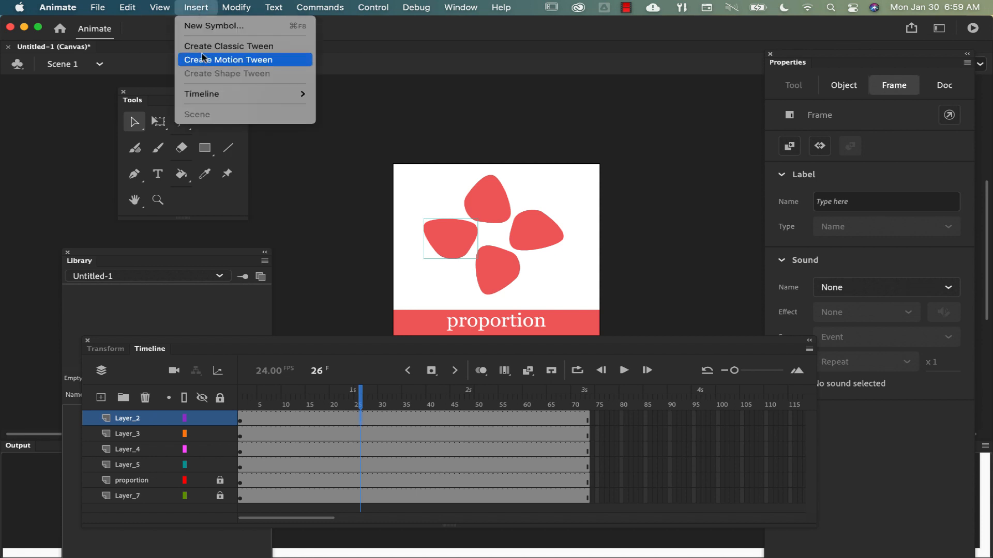
click(203, 58)
drag(428, 244, 412, 59)
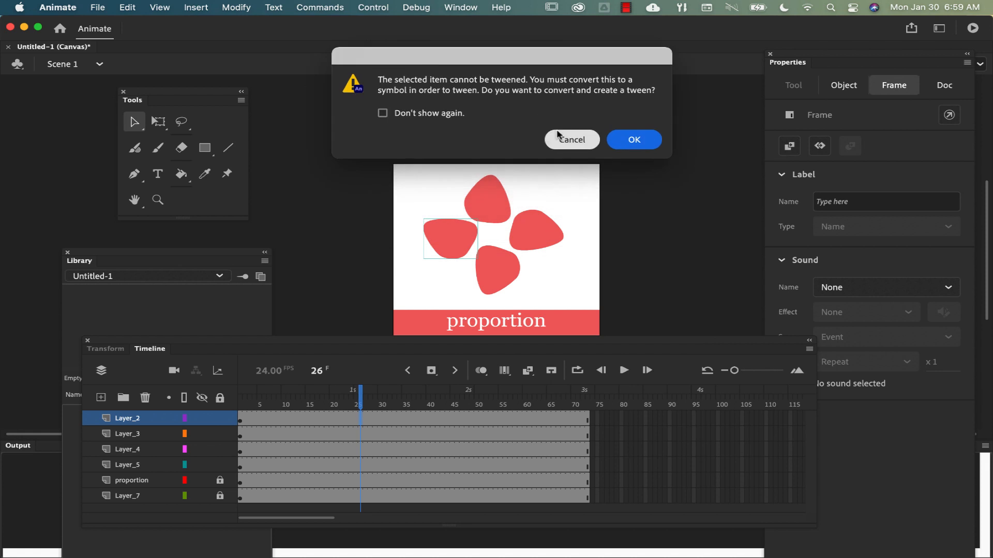
click(633, 140)
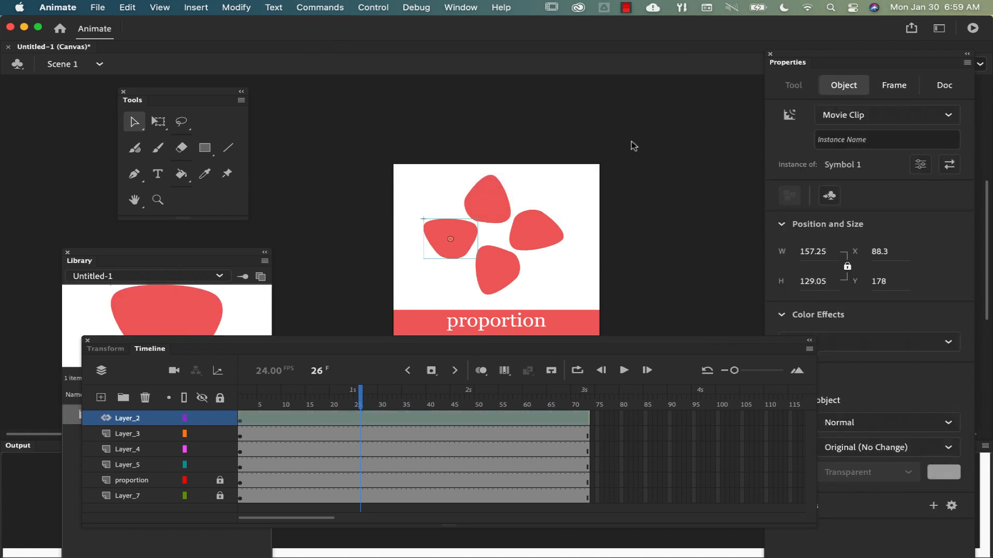
Create a motion tween on Layer_3, accepting the conversion of its petal to a symbol.
click(400, 434)
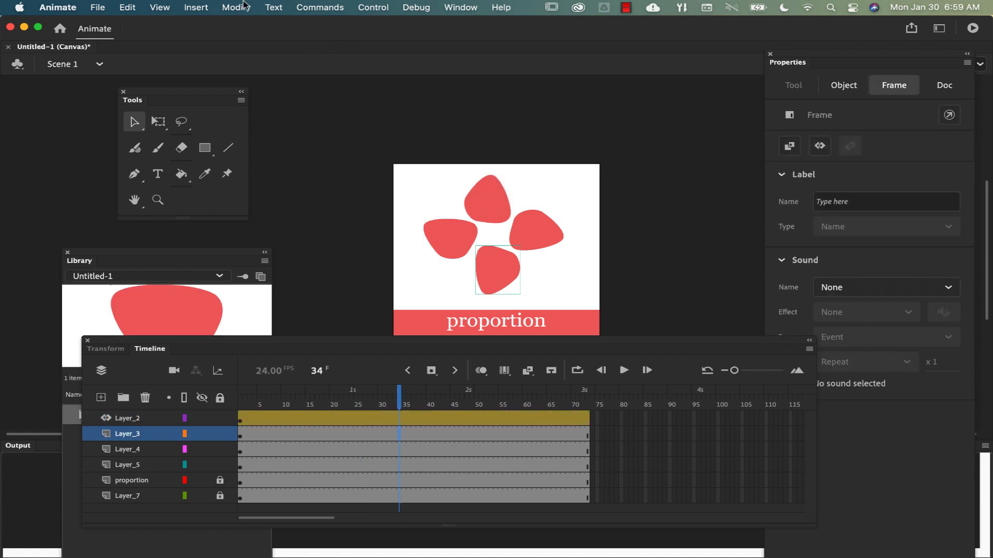
click(201, 7)
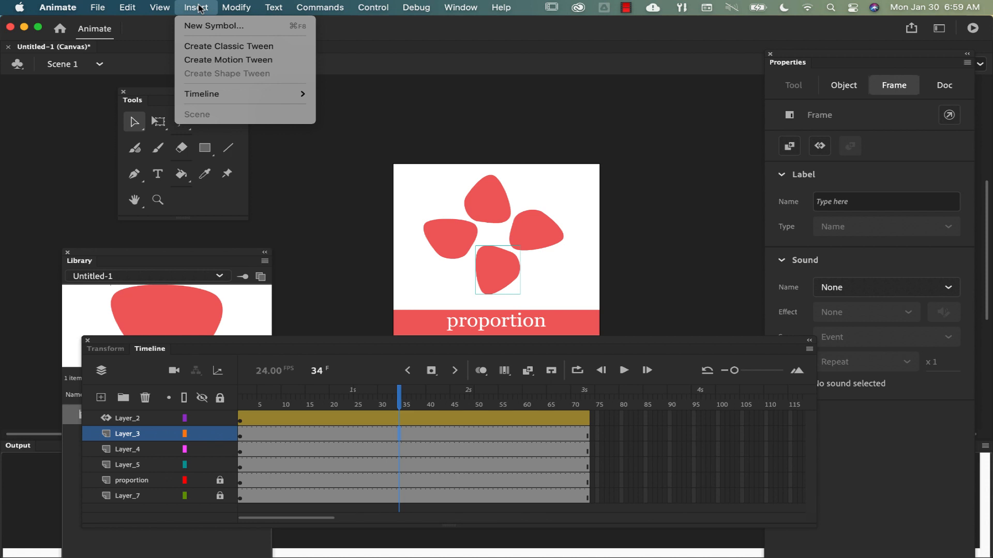
click(208, 61)
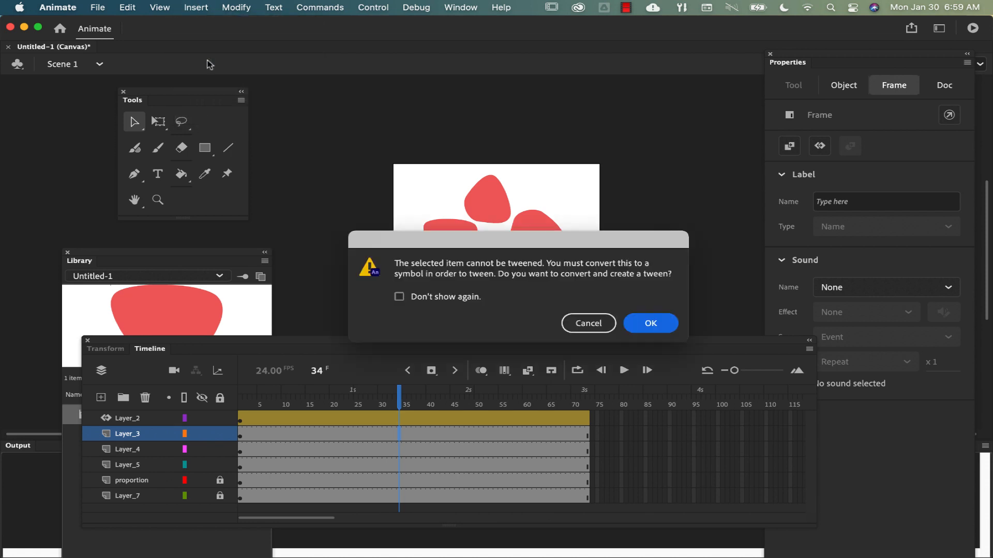
click(649, 323)
Create a motion tween on Layer_4, accepting the conversion of its petal to a symbol.
click(369, 449)
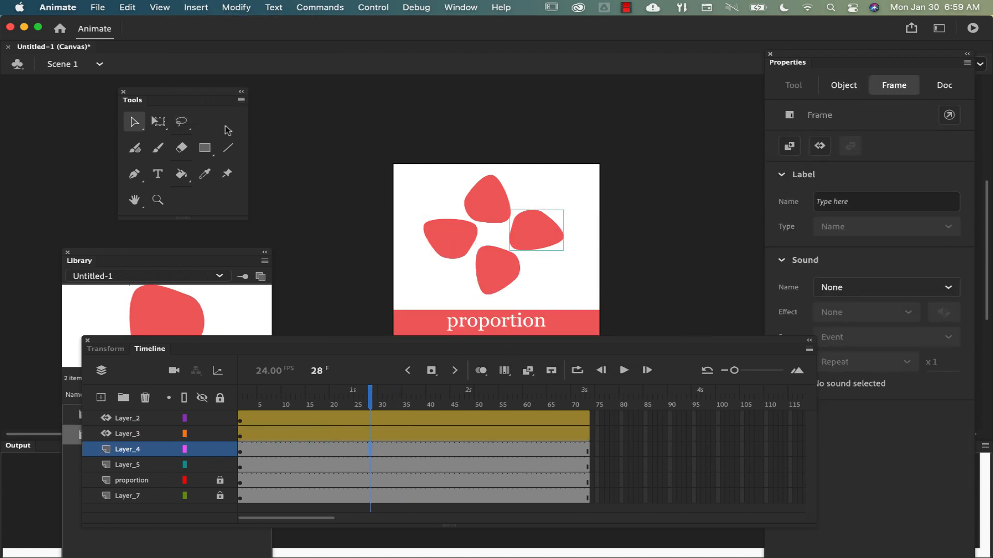
click(199, 7)
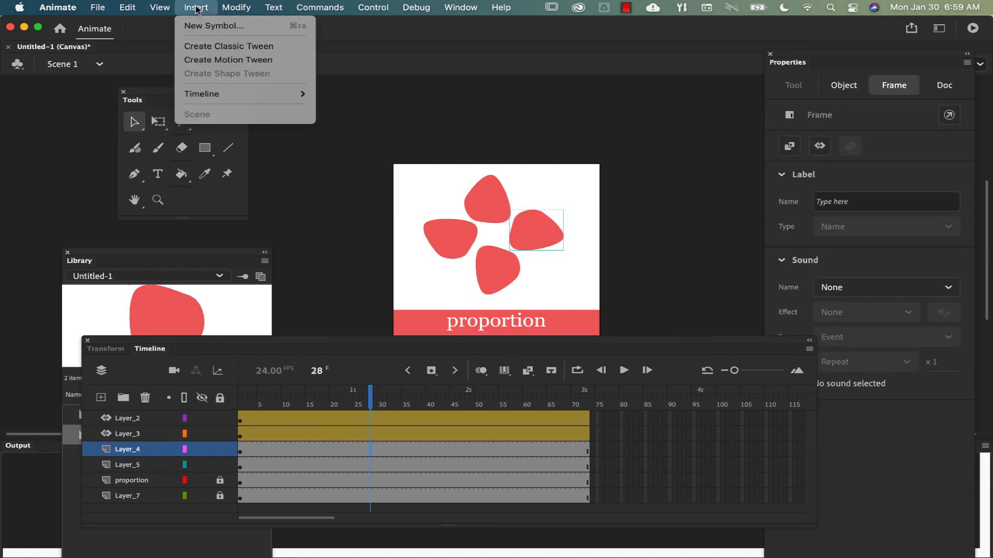
click(199, 61)
click(650, 323)
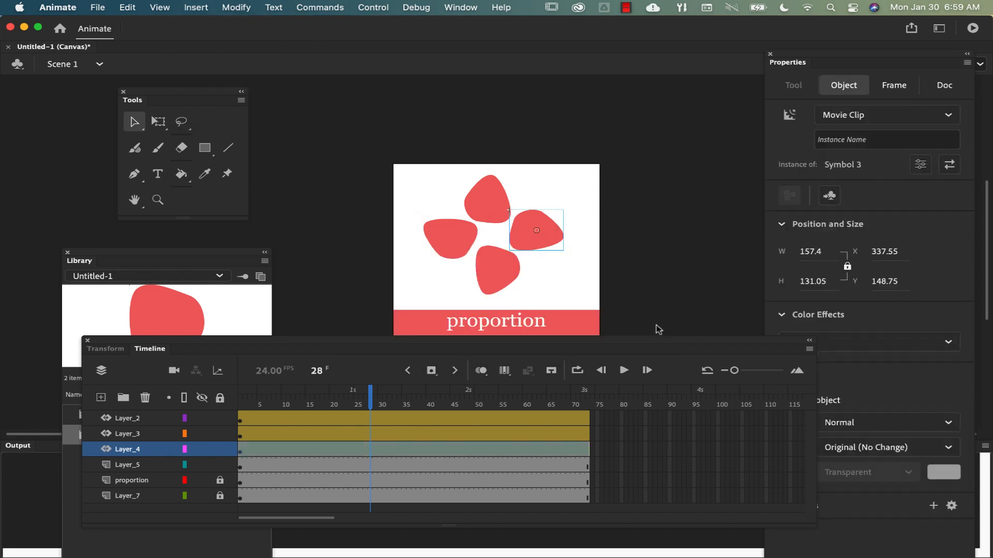
Create a motion tween on Layer_5 with its petal converted to a symbol, and return the playhead to frame 1.
click(318, 465)
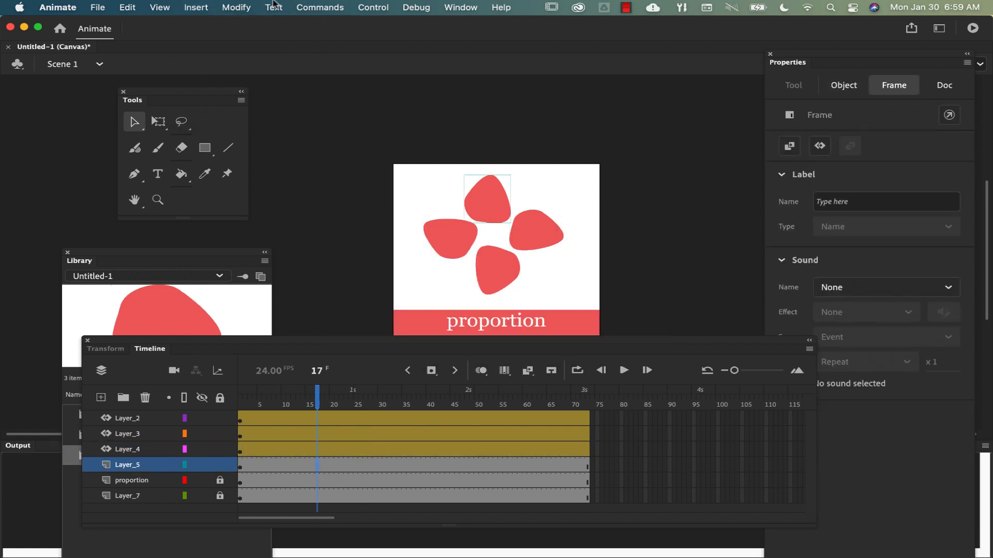
click(192, 6)
click(211, 61)
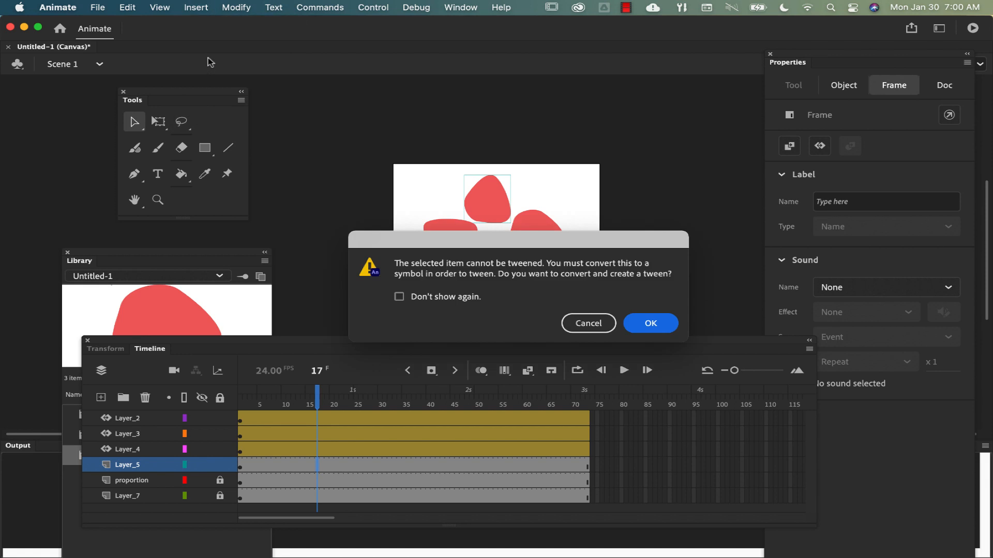
click(651, 325)
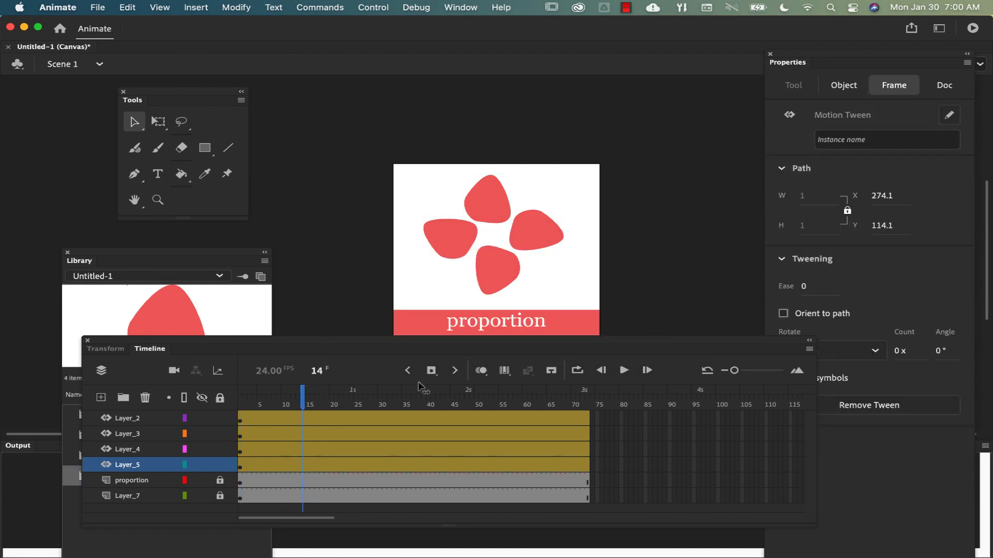
drag(275, 366, 401, 360)
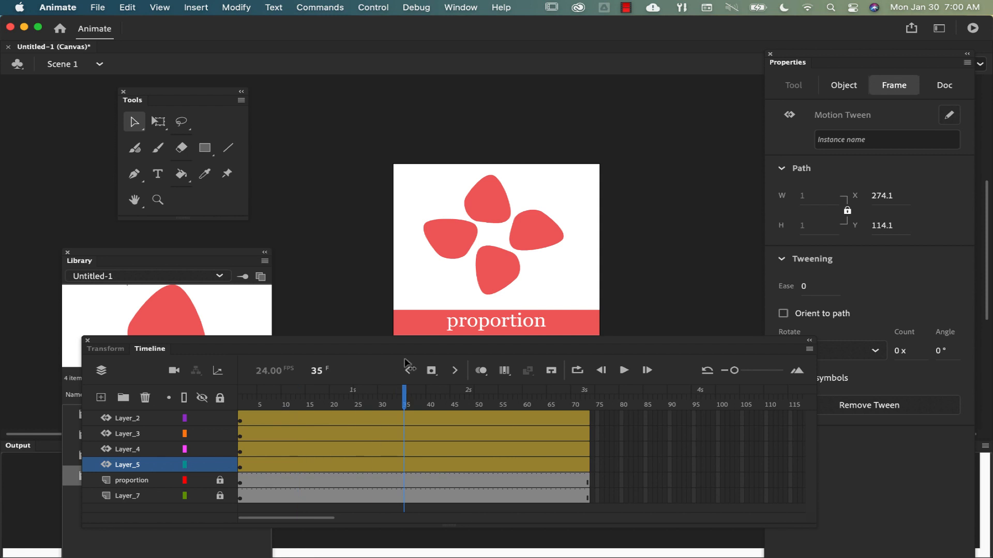
drag(405, 359, 230, 346)
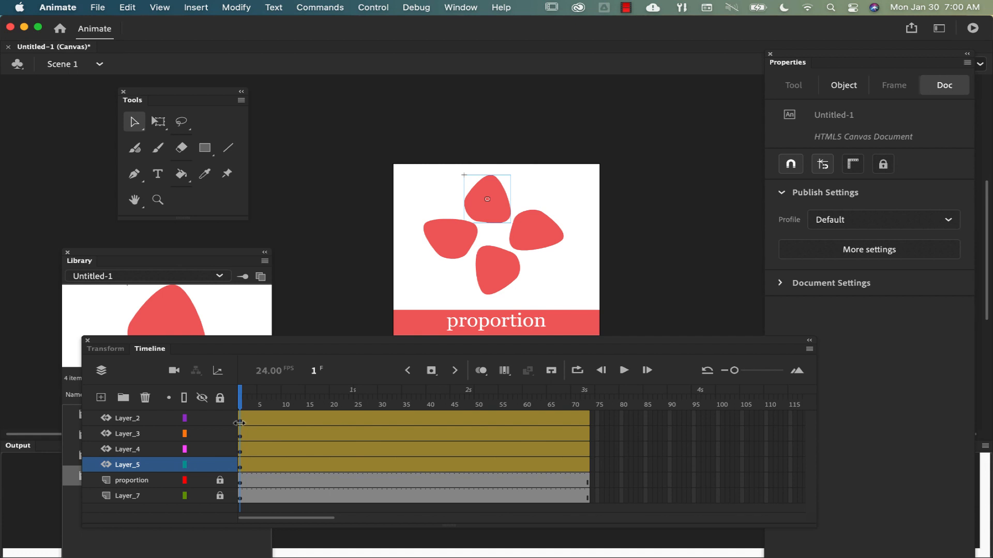
Show the Transform panel and detach it from the Timeline so both can be used at once.
click(460, 7)
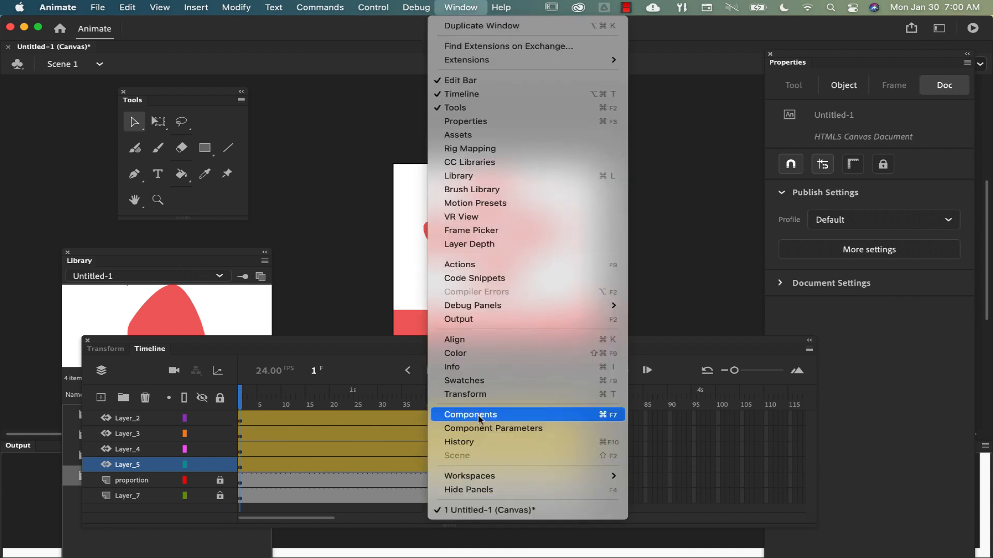
mouse_move(472, 476)
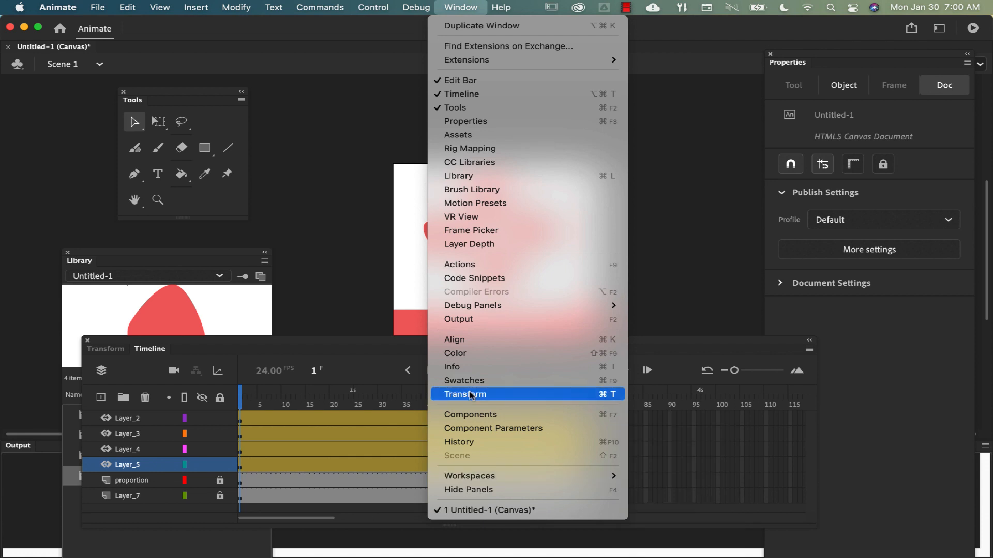
click(472, 395)
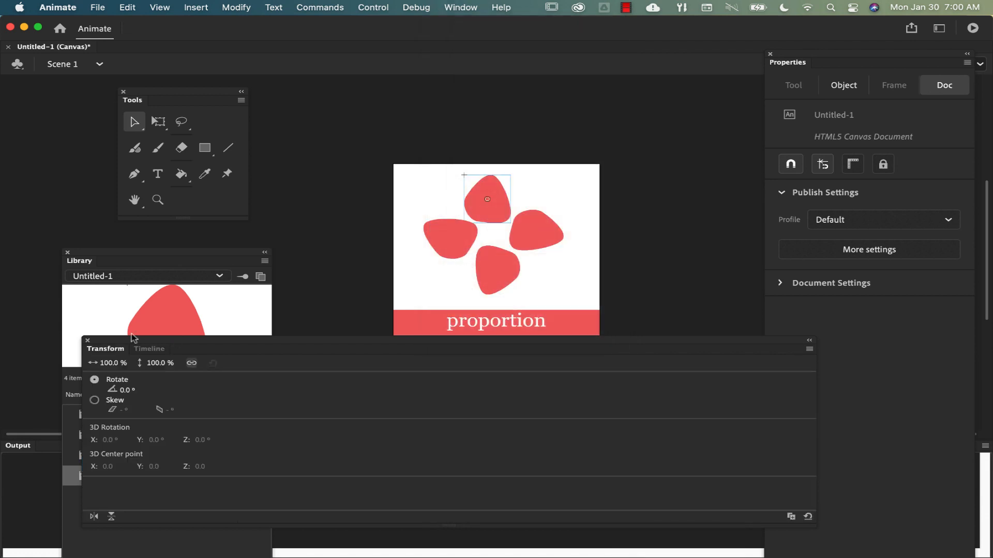
drag(105, 349, 661, 83)
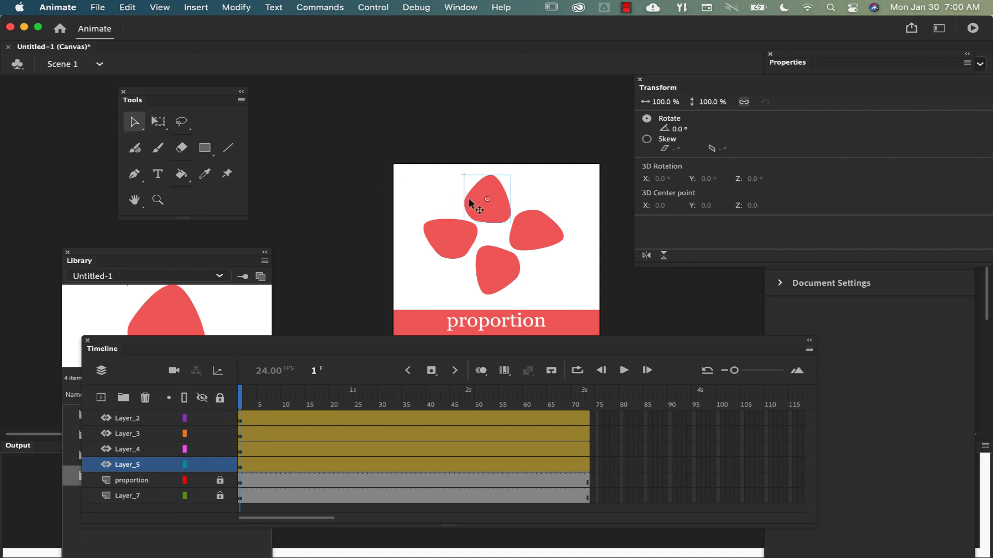
Scale the upper petal on Layer_5 to 20% in width and height at frame 1, keeping the proportions linked.
click(484, 202)
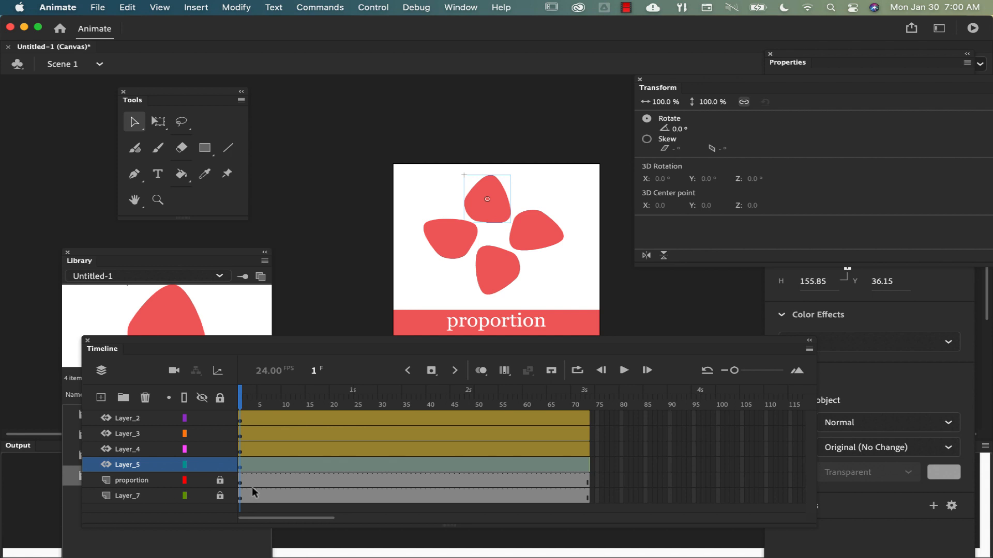
click(201, 466)
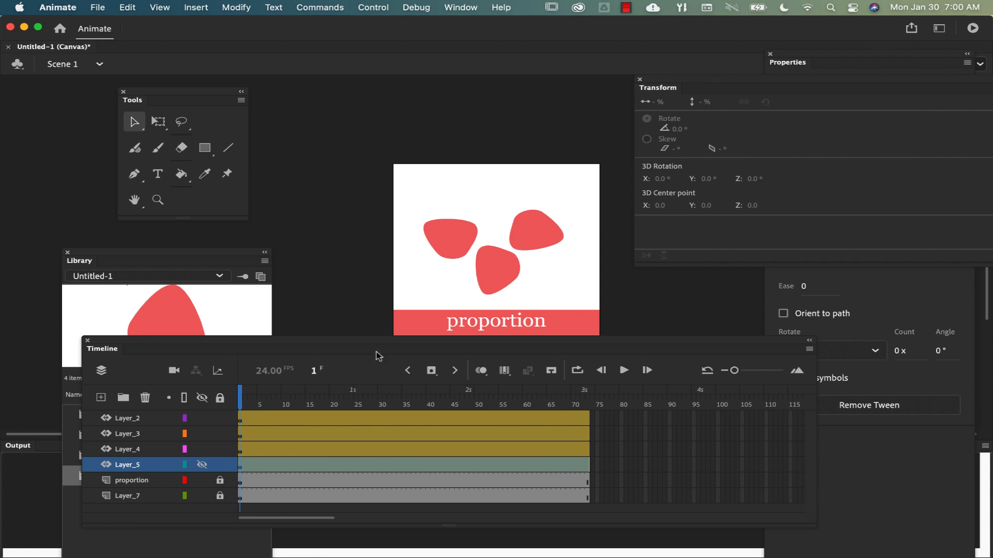
click(202, 465)
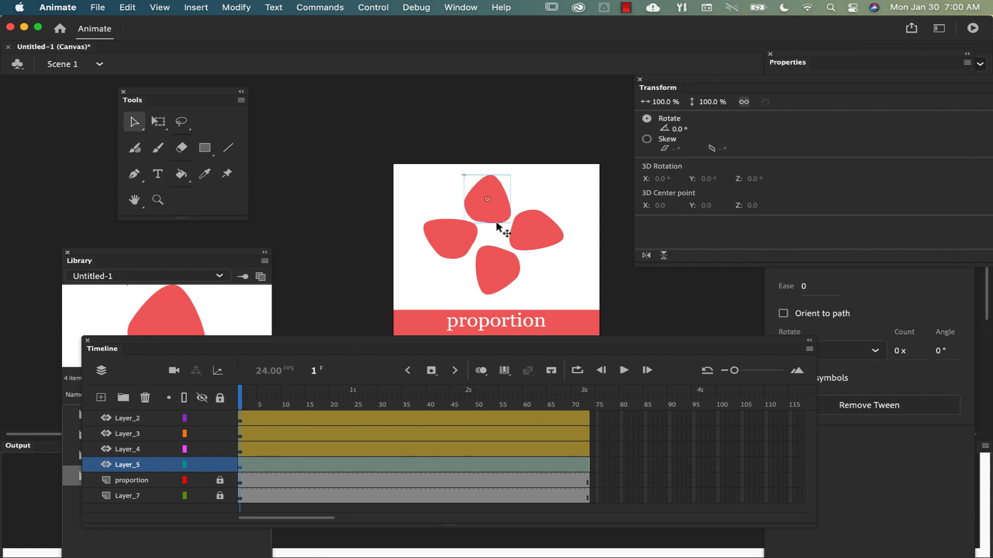
click(744, 103)
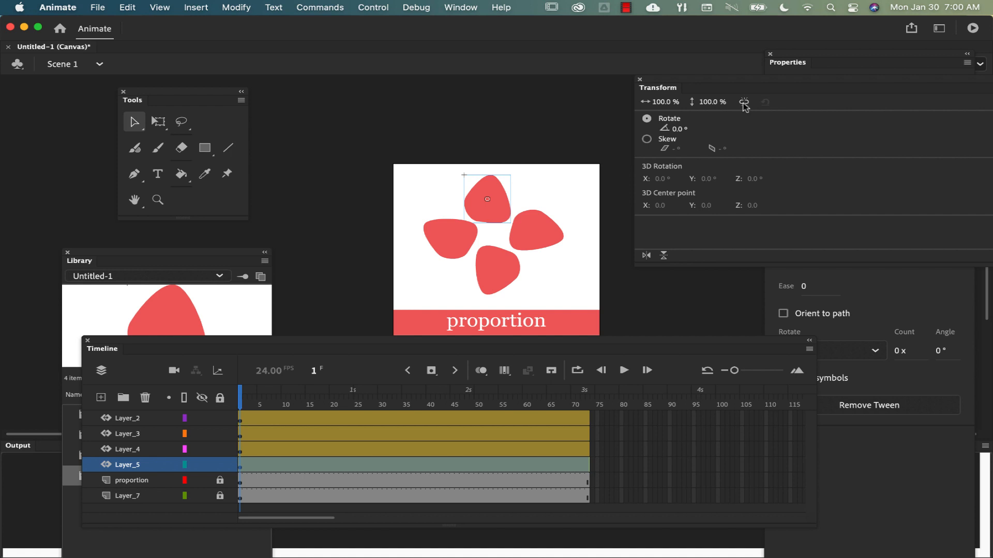
click(658, 103)
text(20)
key(Return)
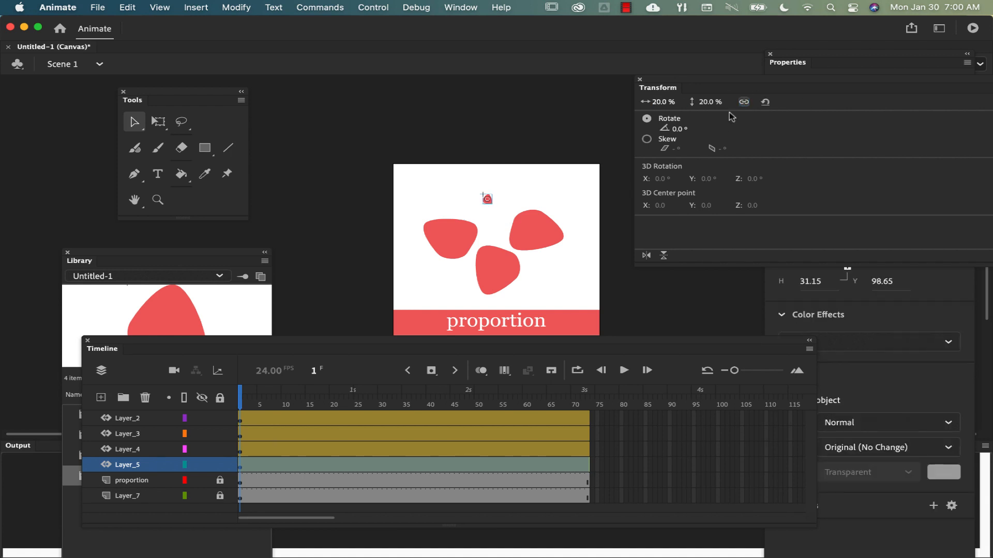
Scale the Layer_5 petal to 100% at frame 73, and return the playhead to frame 1.
drag(241, 401, 605, 408)
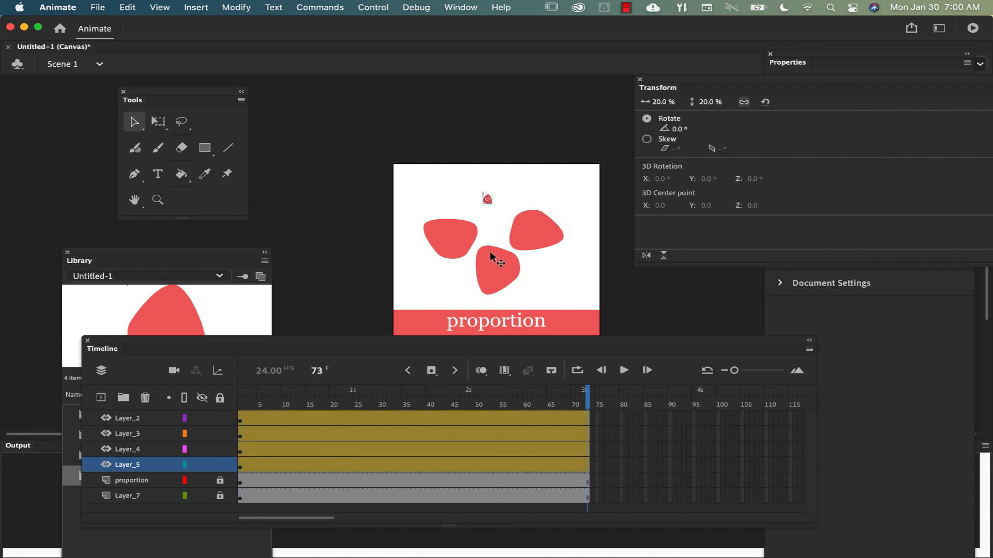
click(659, 103)
text(100)
key(Return)
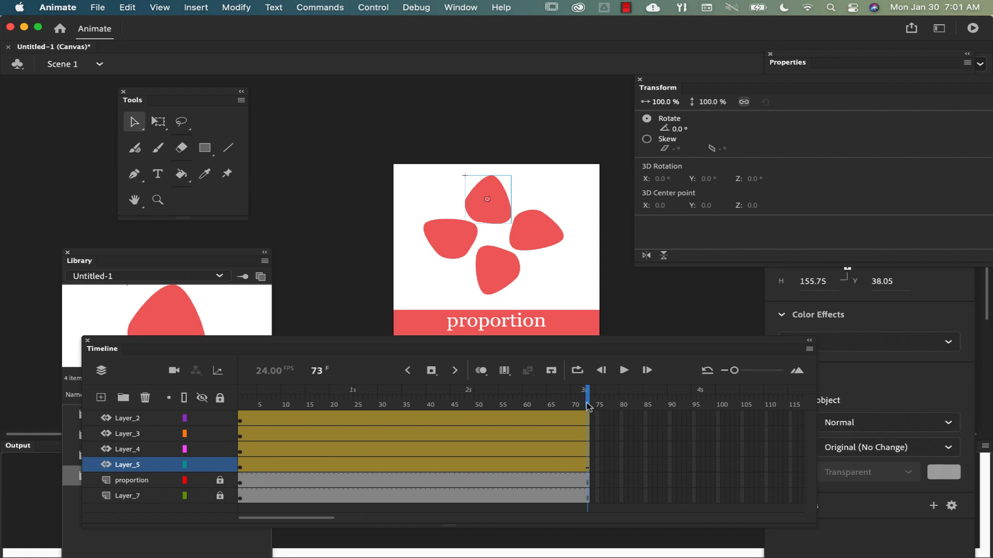
drag(587, 401, 631, 387)
drag(534, 403, 597, 409)
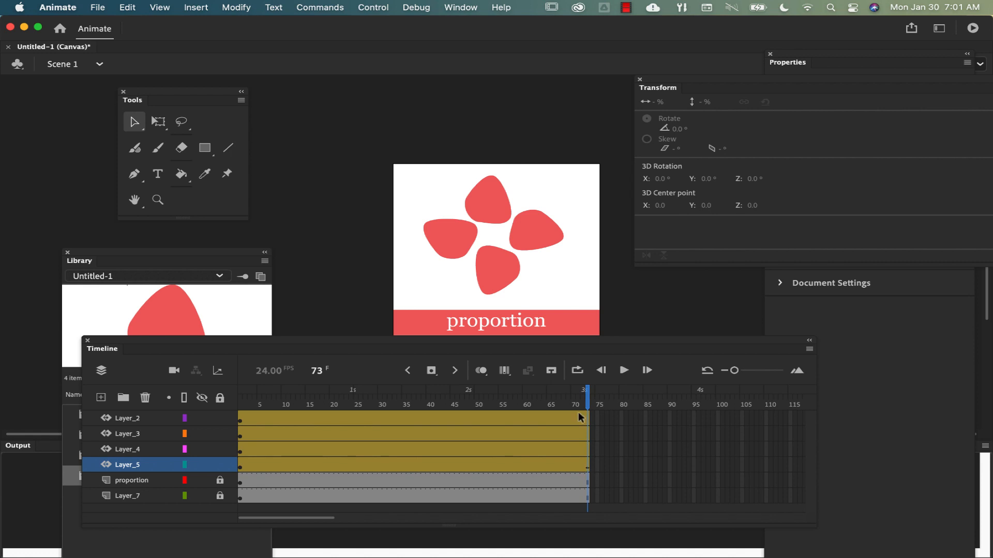
drag(589, 400, 228, 399)
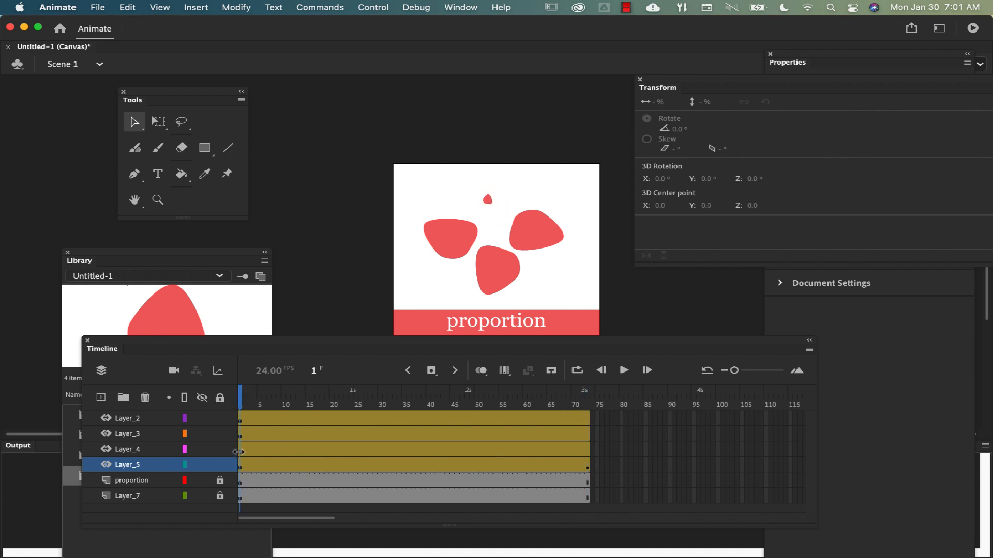
Scale the right-hand petal on Layer_4 to 25% in width and height at frame 1.
click(532, 233)
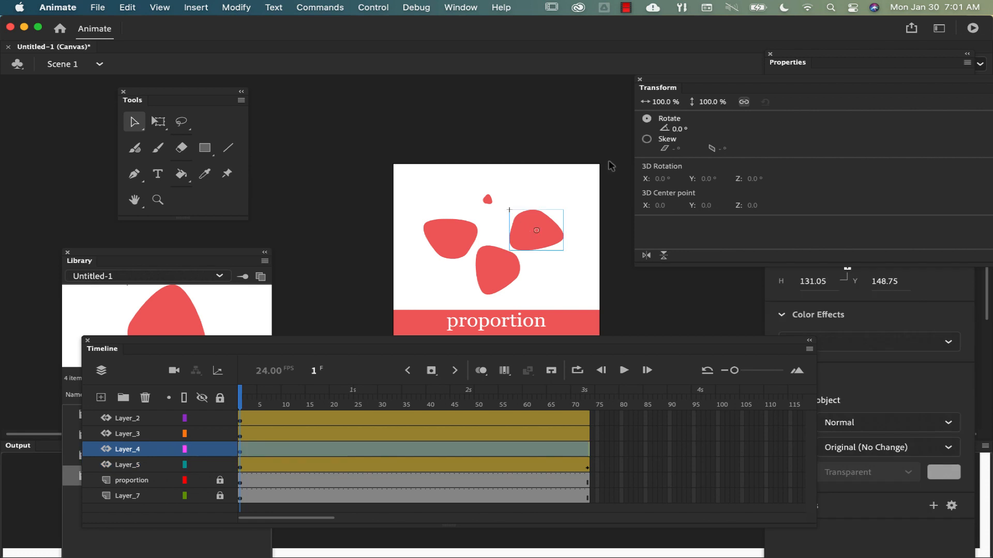
click(660, 104)
text(25)
key(Return)
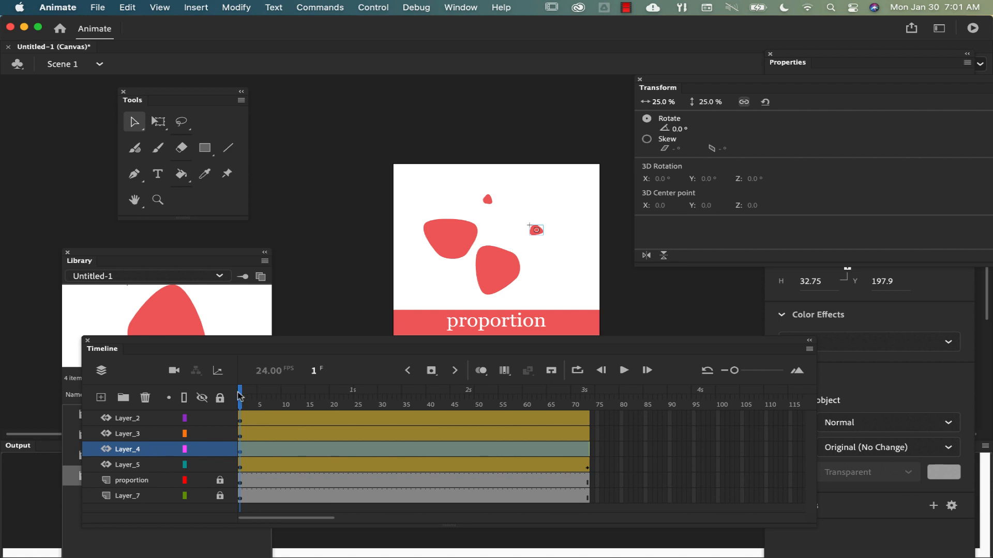
Scale the Layer_4 petal to 100% at frame 73, and return the playhead to frame 1.
drag(241, 396, 609, 382)
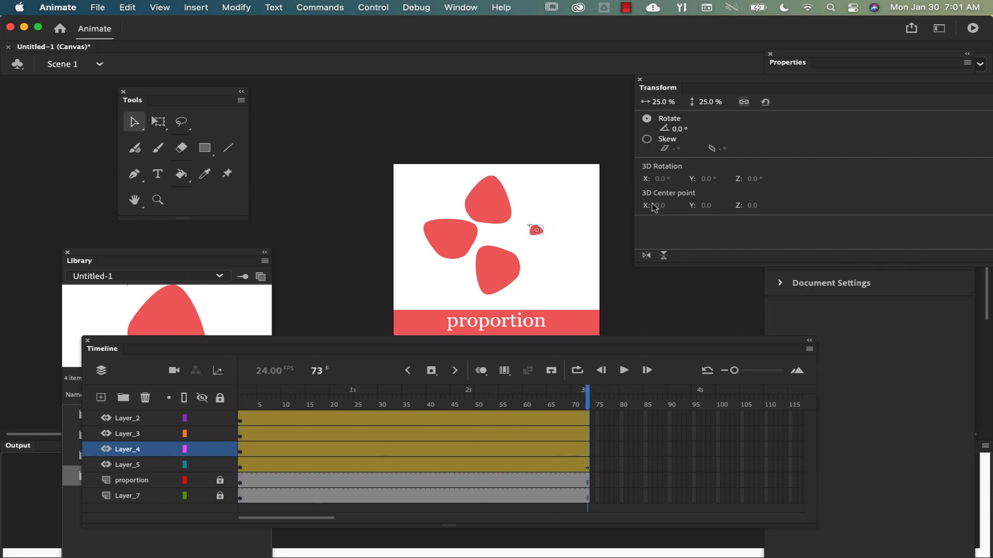
click(659, 102)
text(100)
key(Return)
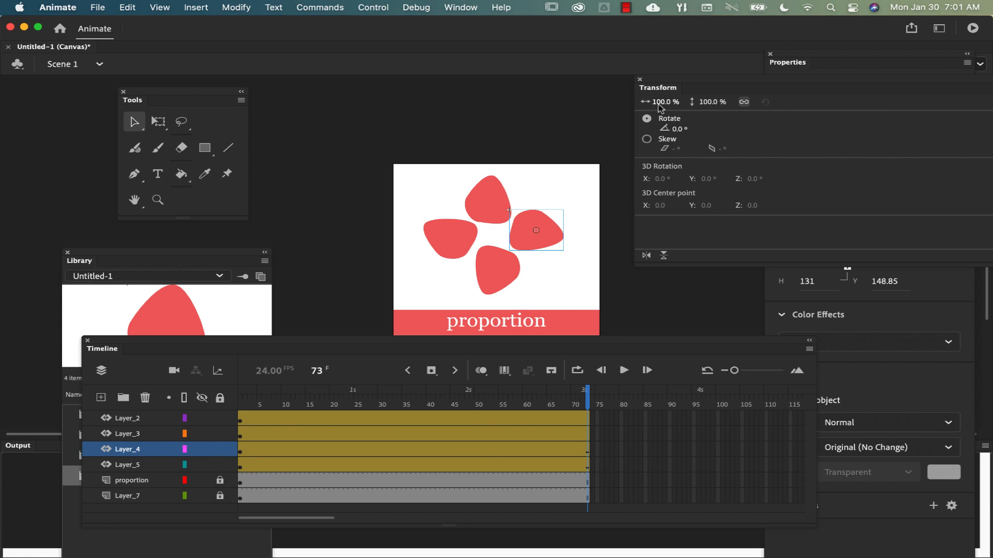
drag(589, 391, 674, 368)
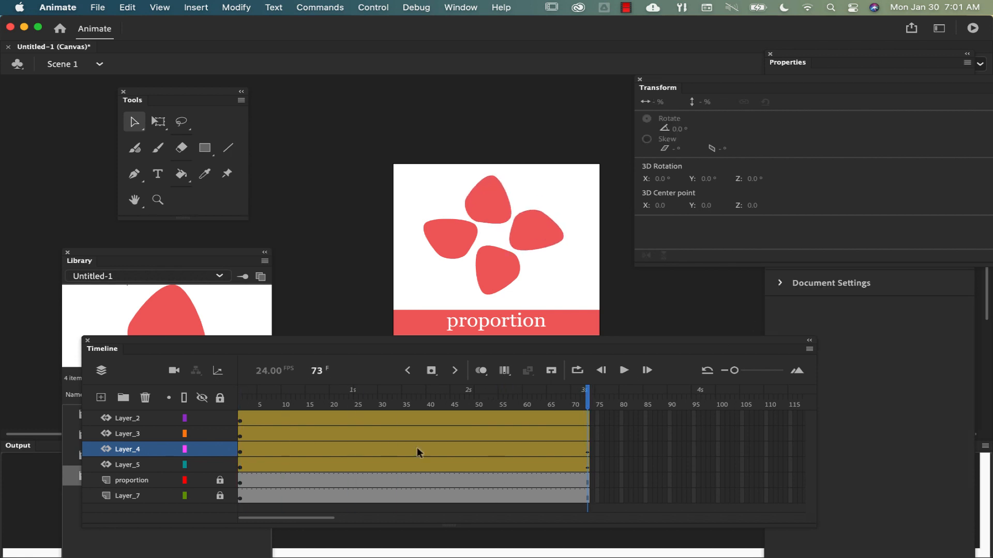
drag(588, 397, 232, 403)
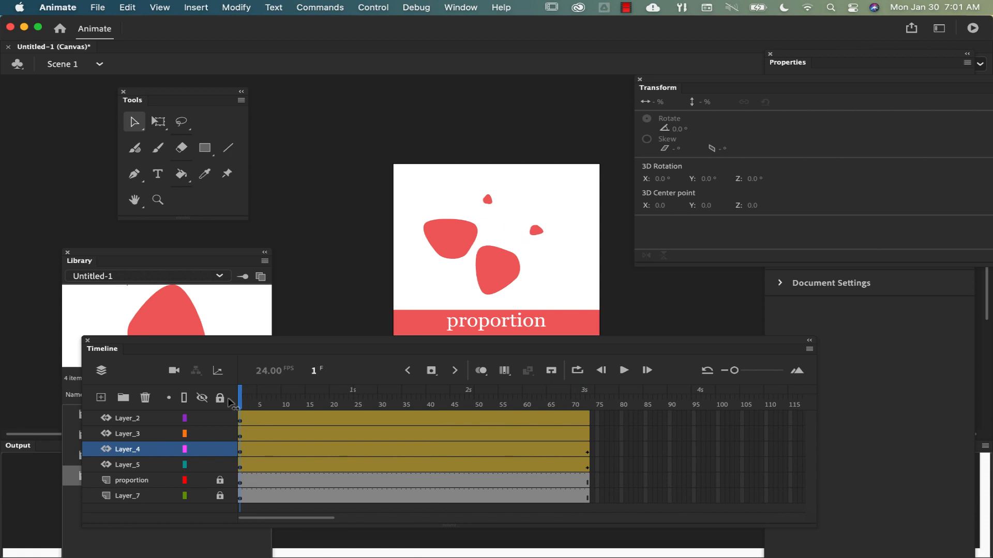
Scale the lower petal on Layer_3 to 30% in width and height at frame 1.
click(506, 280)
click(660, 102)
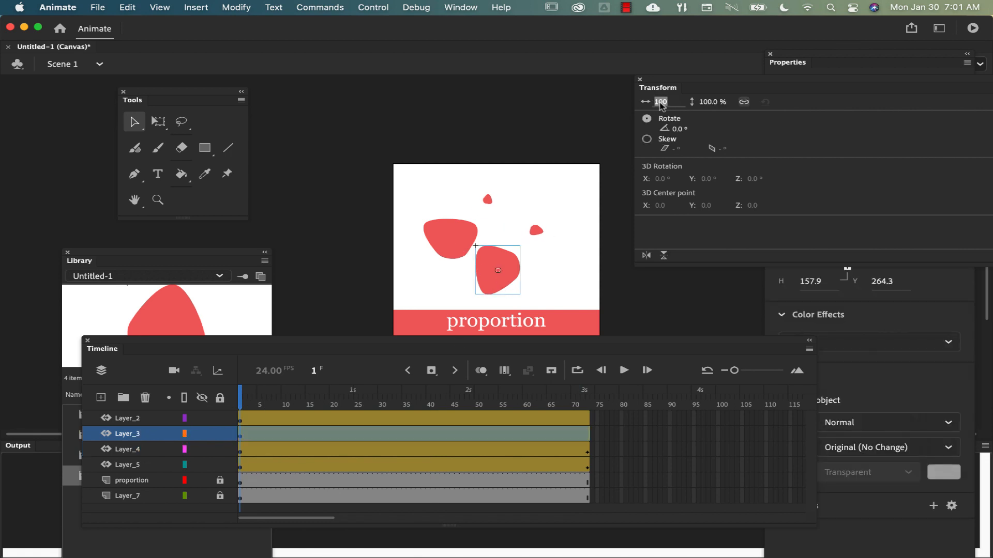
text(30)
key(Return)
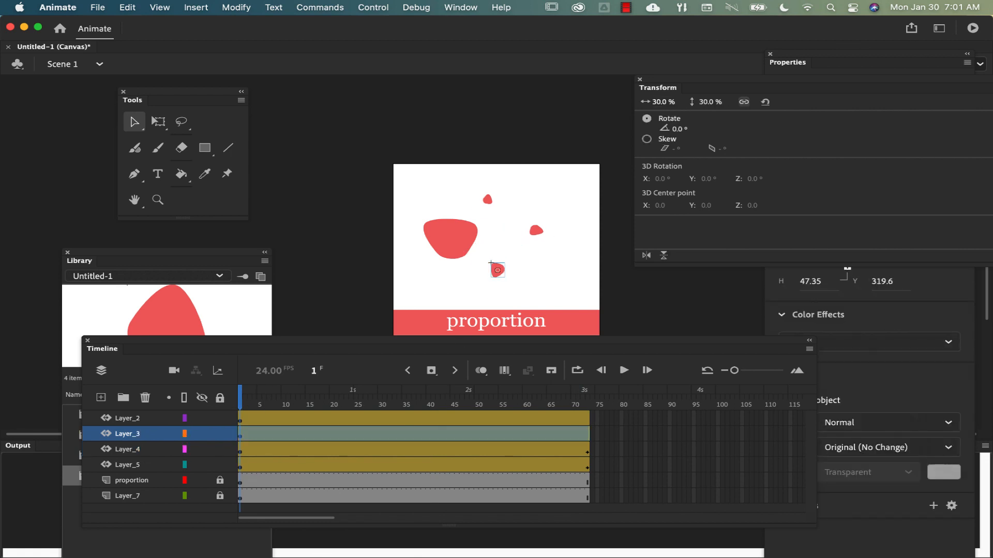
Scale the Layer_3 petal to 100% at frame 73, and return the playhead to frame 1.
drag(239, 391, 593, 393)
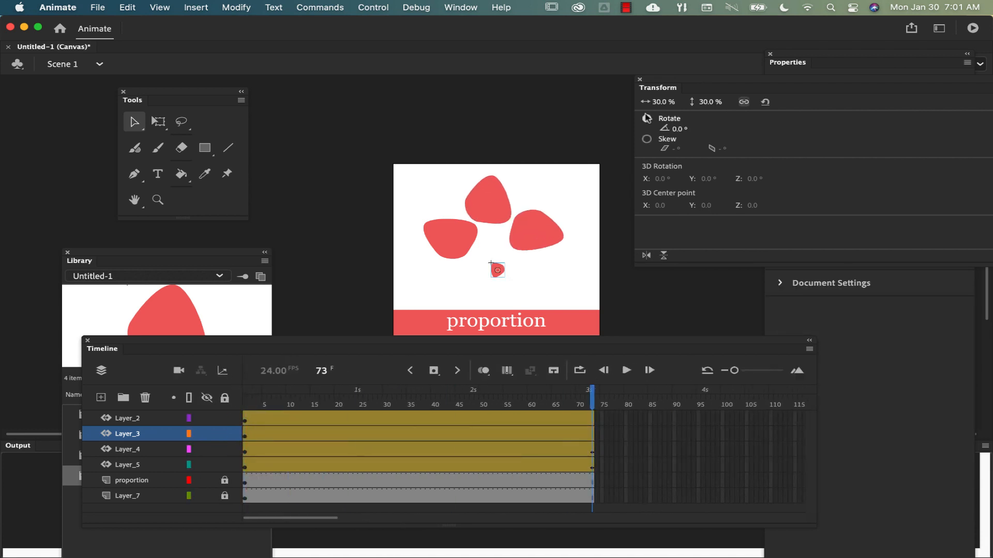
click(662, 103)
text(100)
key(Return)
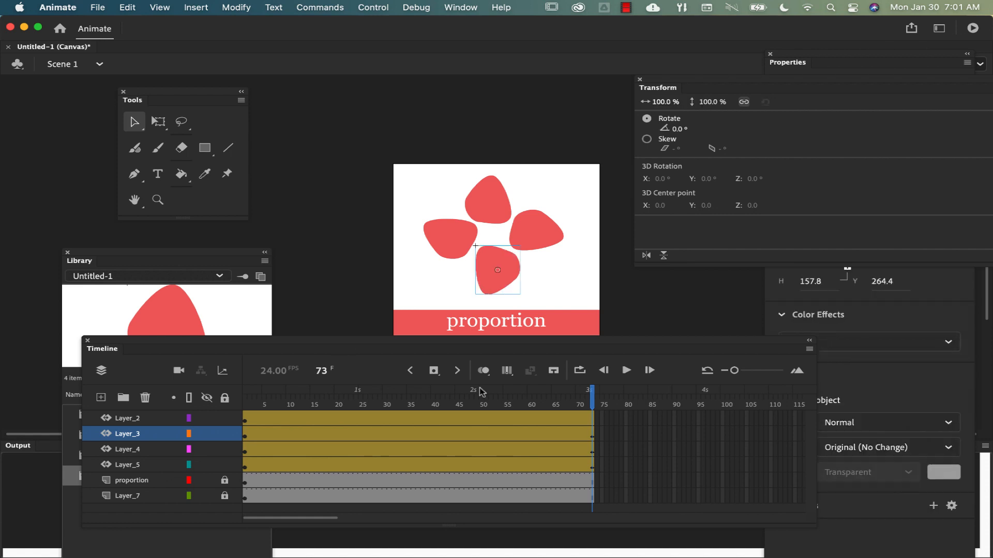
drag(594, 397, 244, 397)
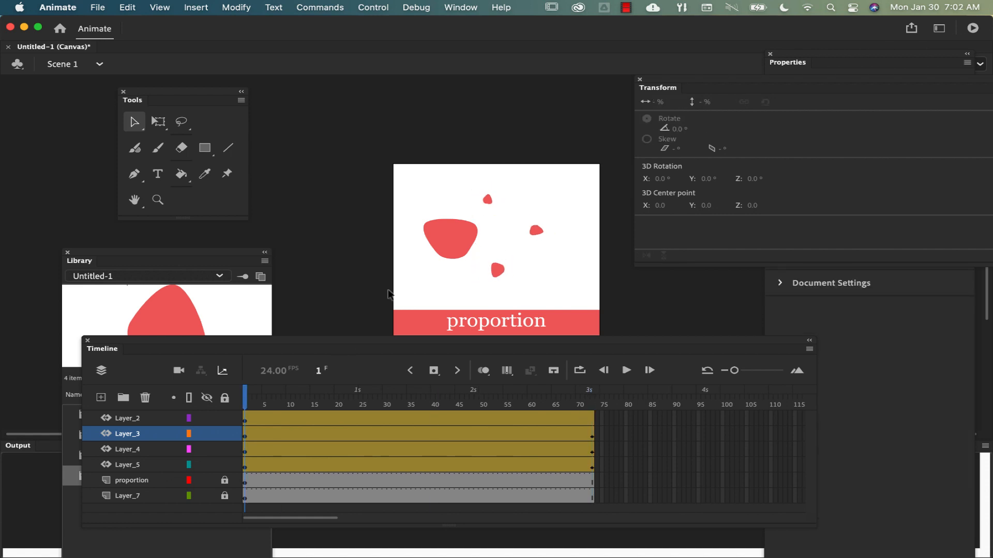
Scale the left-hand petal on Layer_2 to 35% in width and height at frame 1.
click(455, 235)
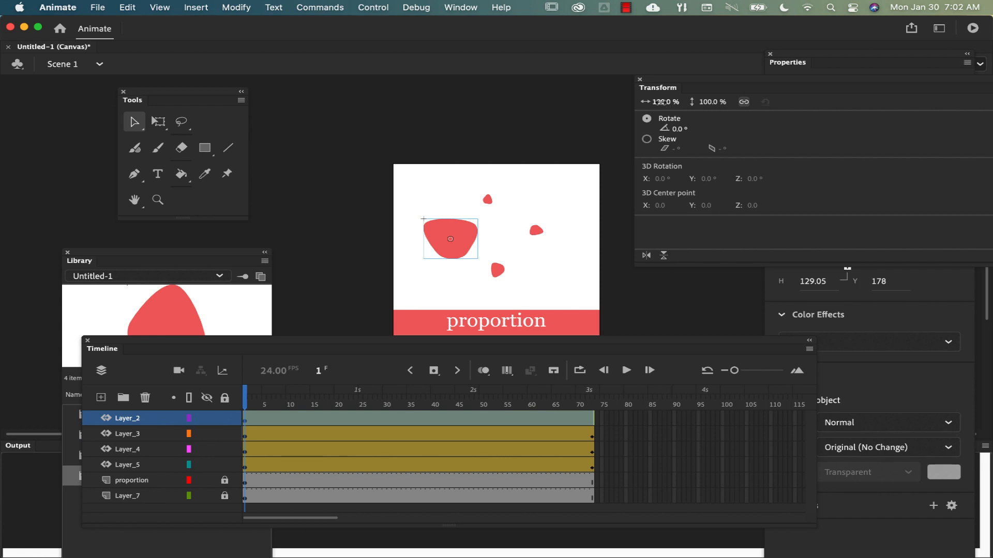
click(660, 102)
text(35)
key(Return)
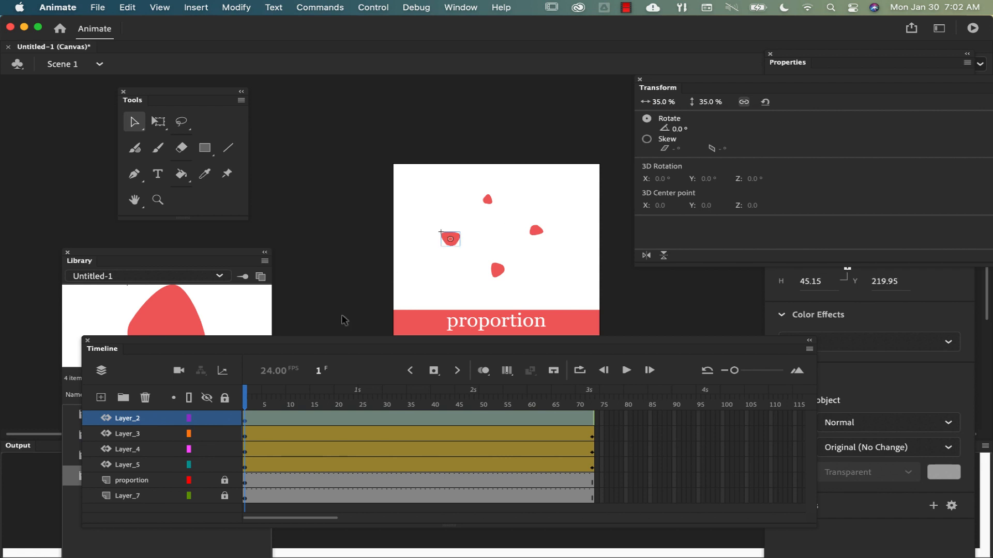
Scale the Layer_2 petal to 100% at frame 73, and return the playhead to frame 1.
drag(244, 397, 592, 397)
click(663, 101)
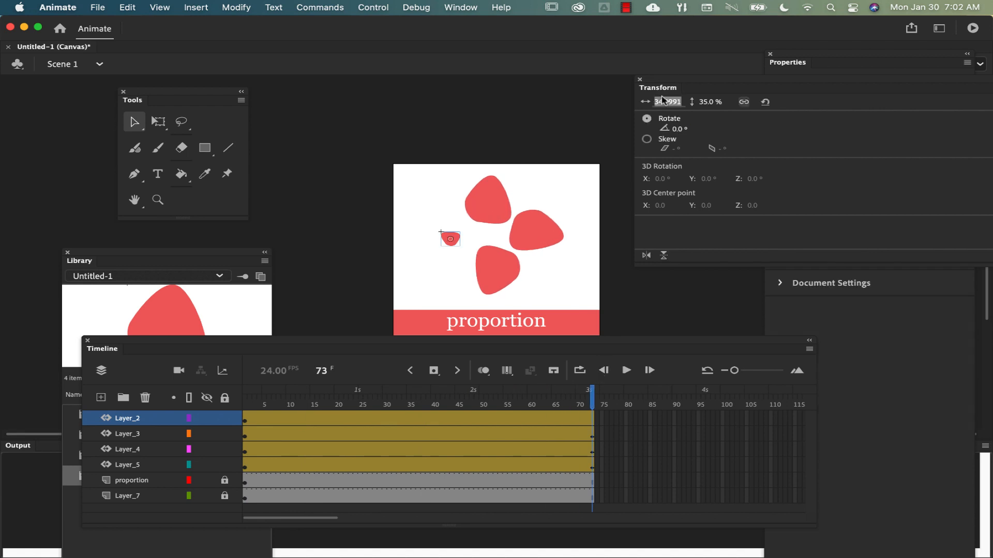
text(100)
key(Return)
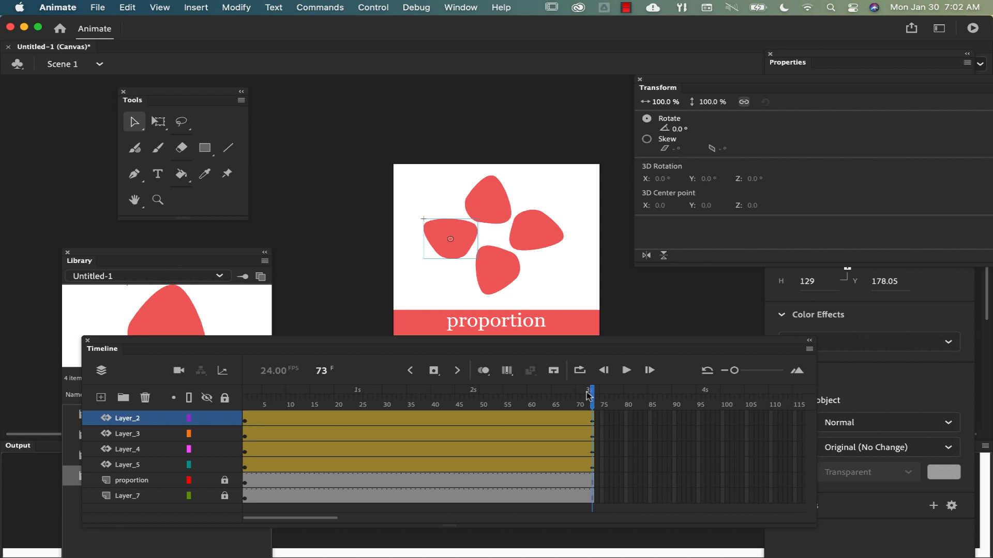
drag(591, 393, 238, 383)
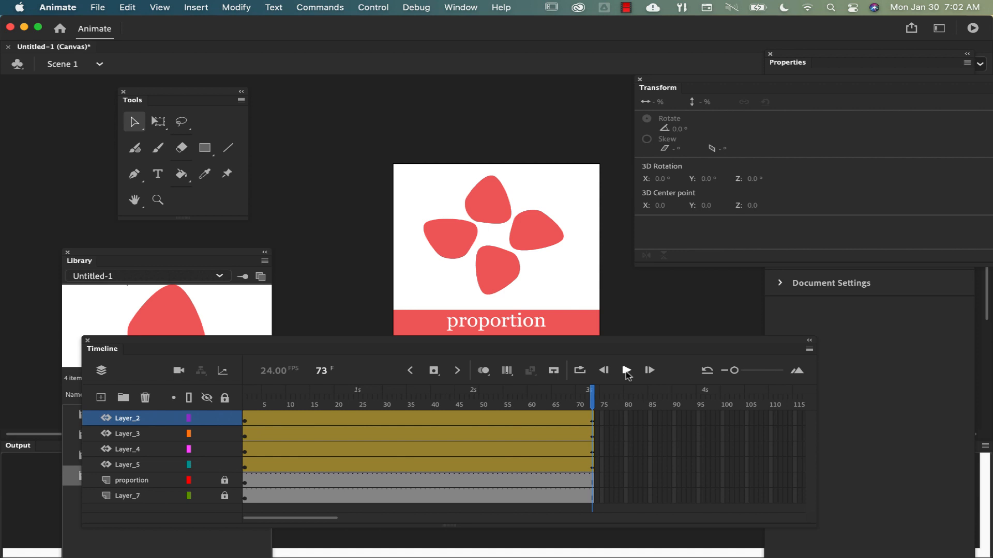
Create a new HTML5 Canvas document 600 pixels wide and 600 pixels high at 24 fps.
click(98, 8)
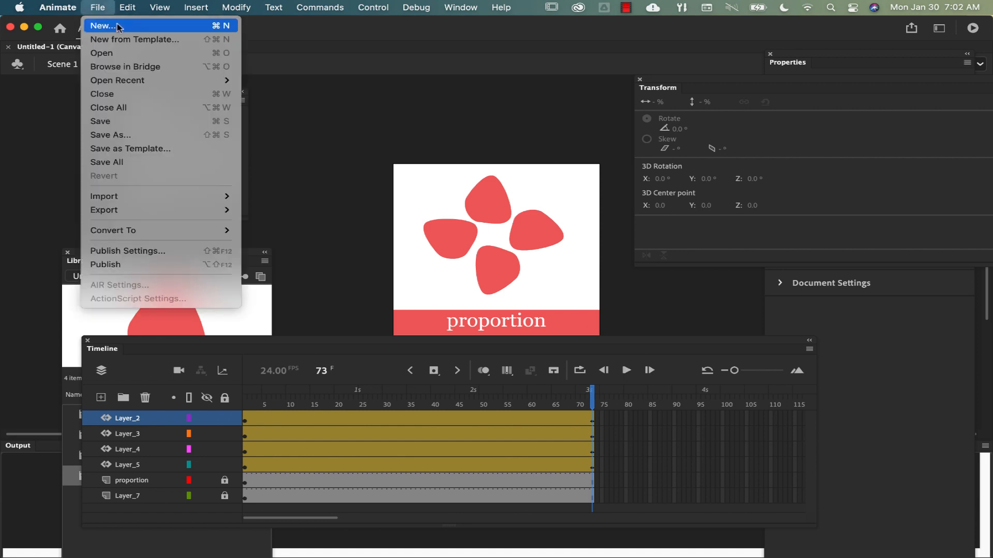
click(118, 27)
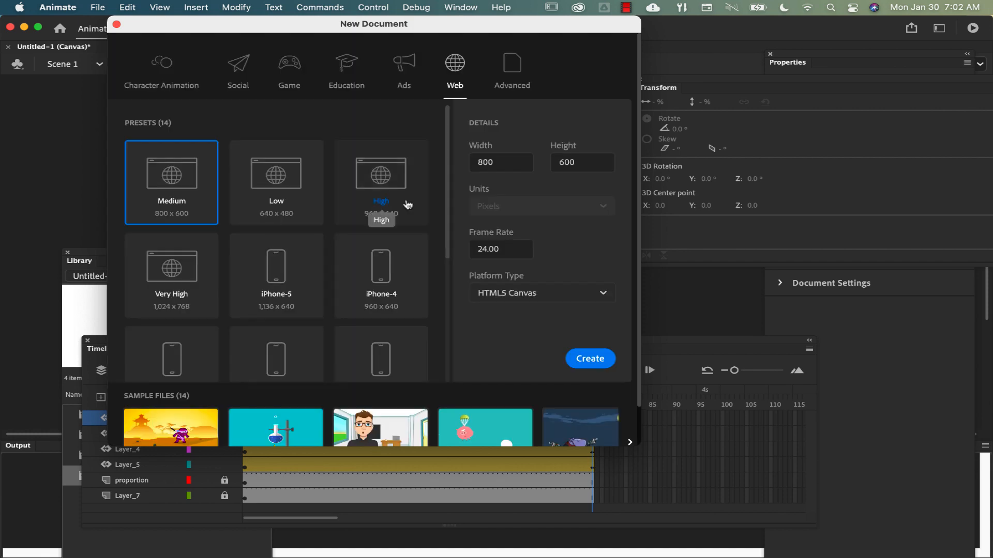
click(482, 162)
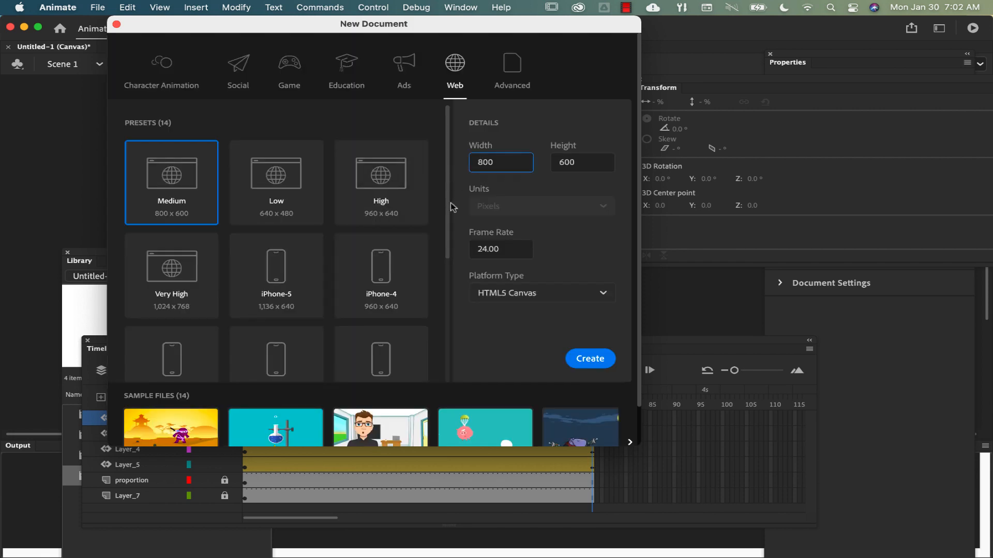
text(16)
key(BackSpace)
key(BackSpace)
text(60)
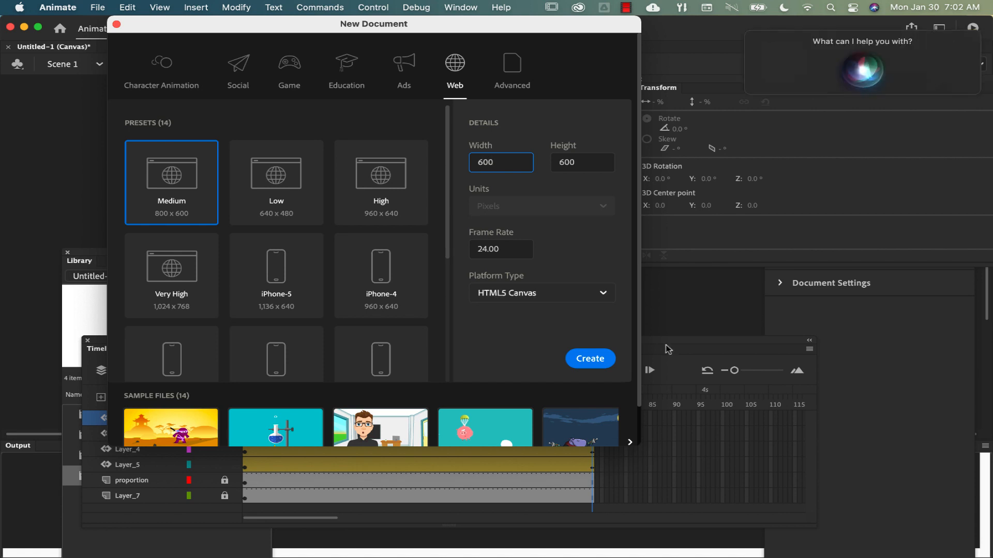
click(593, 361)
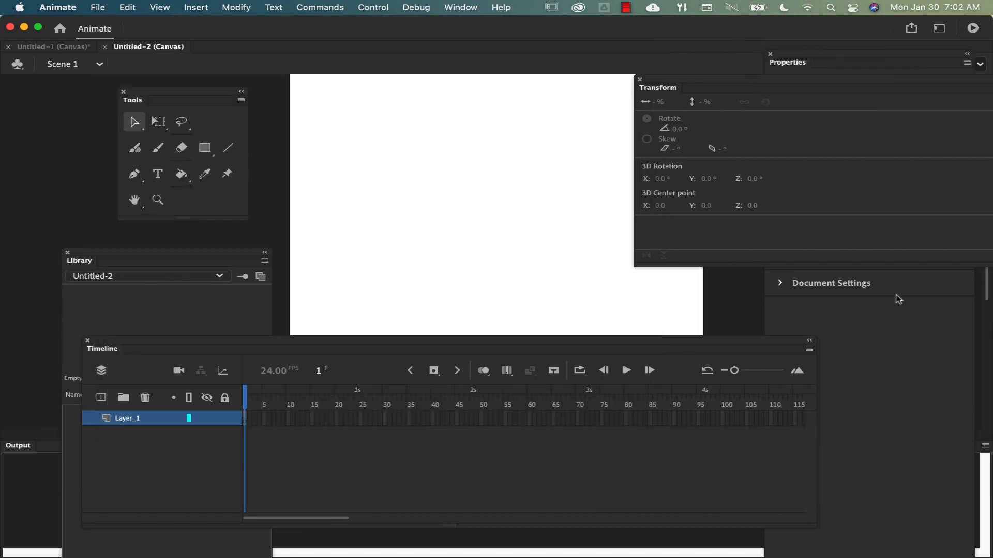
Import rotate.svg to the stage with all paths placed into the same layer and frame.
click(98, 8)
mouse_move(109, 195)
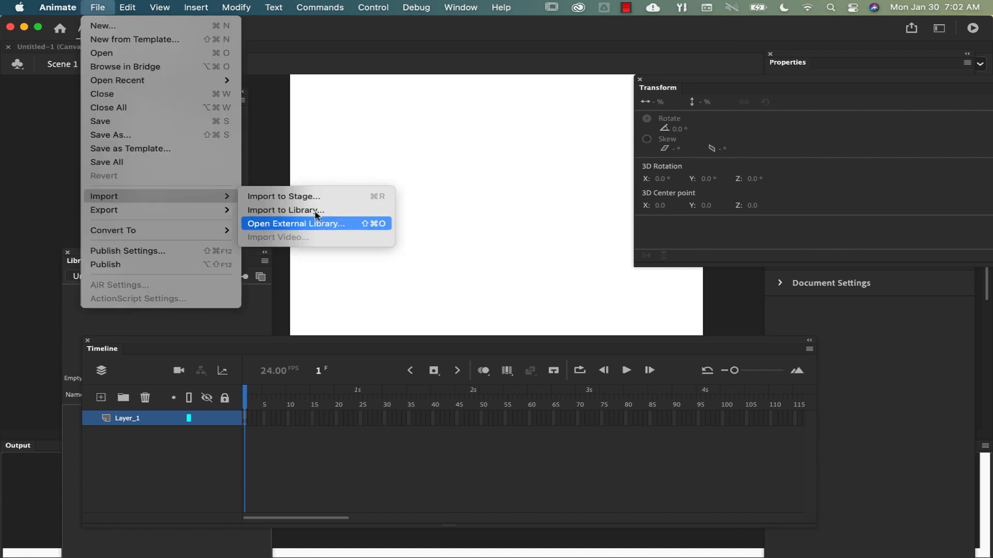
click(305, 197)
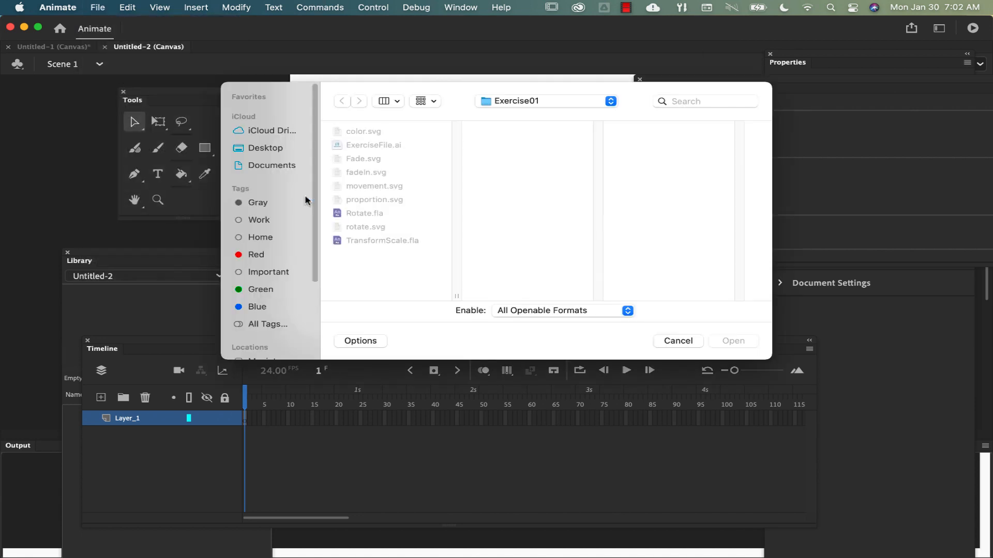
click(365, 228)
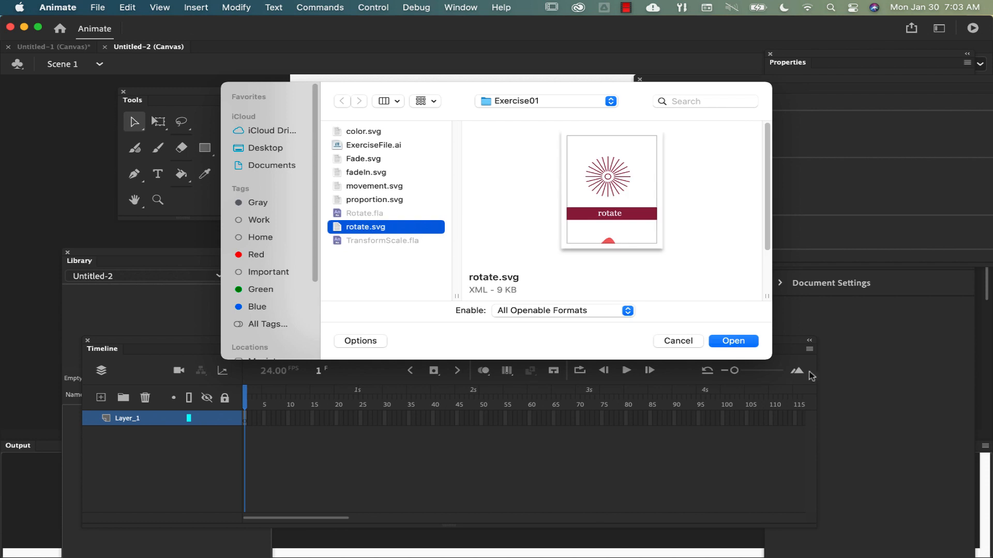
click(735, 341)
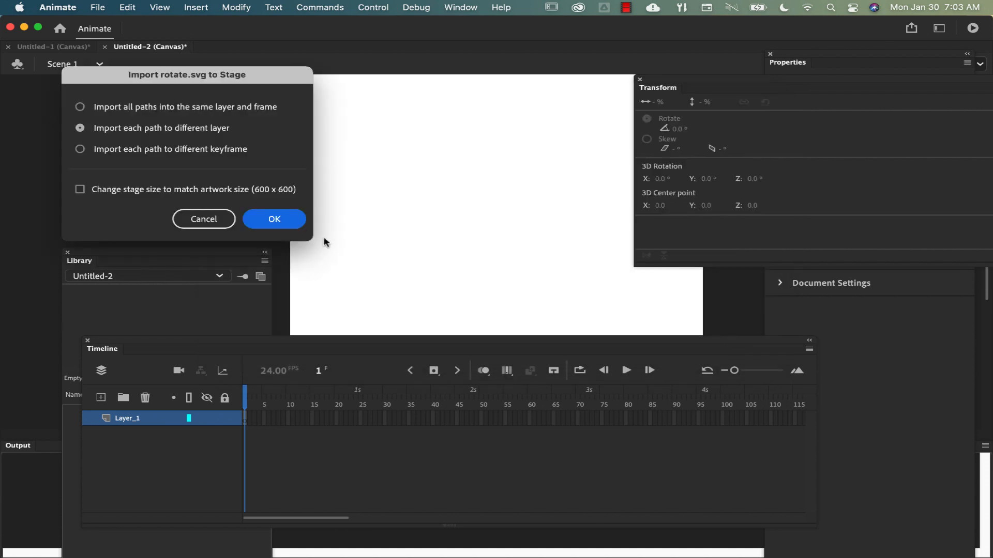
click(81, 107)
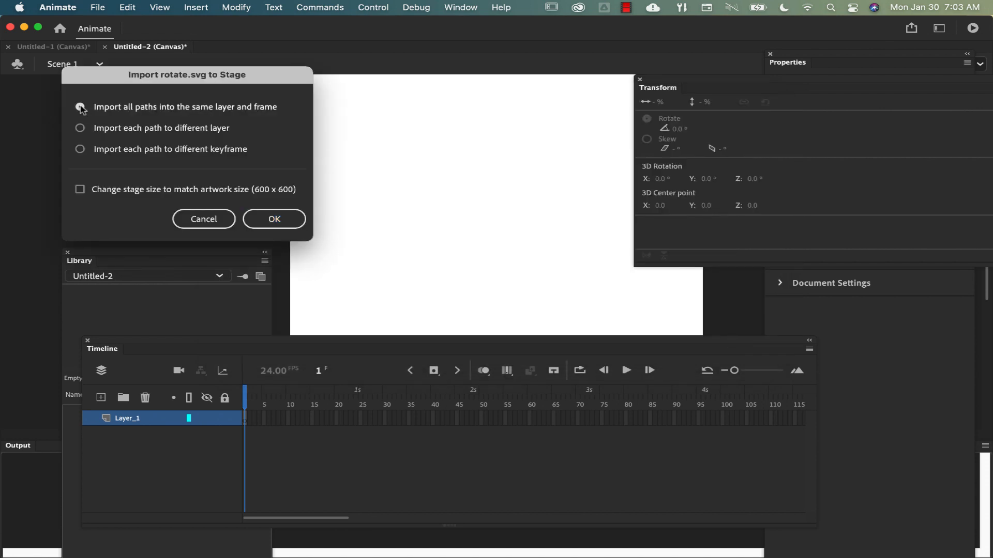
click(275, 219)
Move the Timeline panel down as a floating panel so it clears the starburst and the rotate banner.
drag(321, 344, 290, 433)
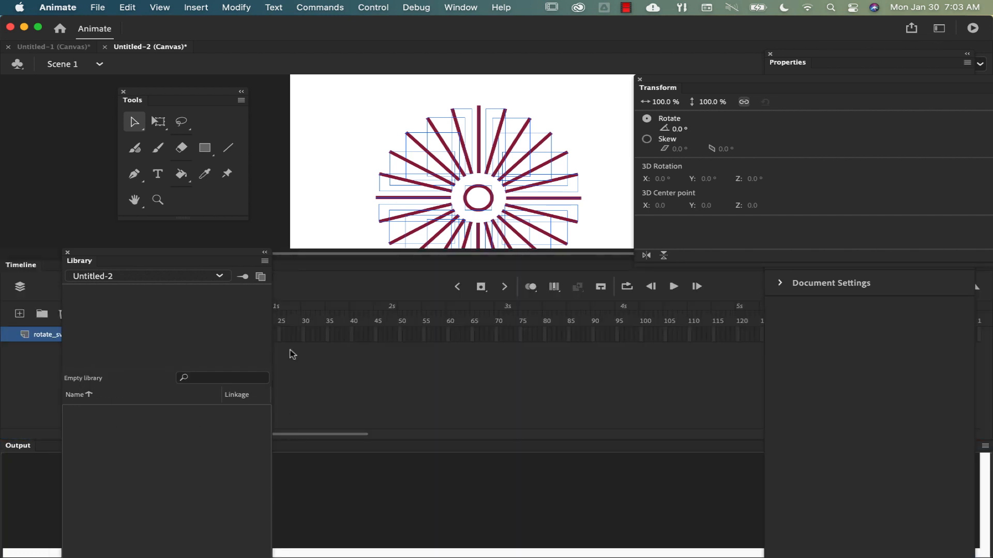
drag(295, 265, 304, 362)
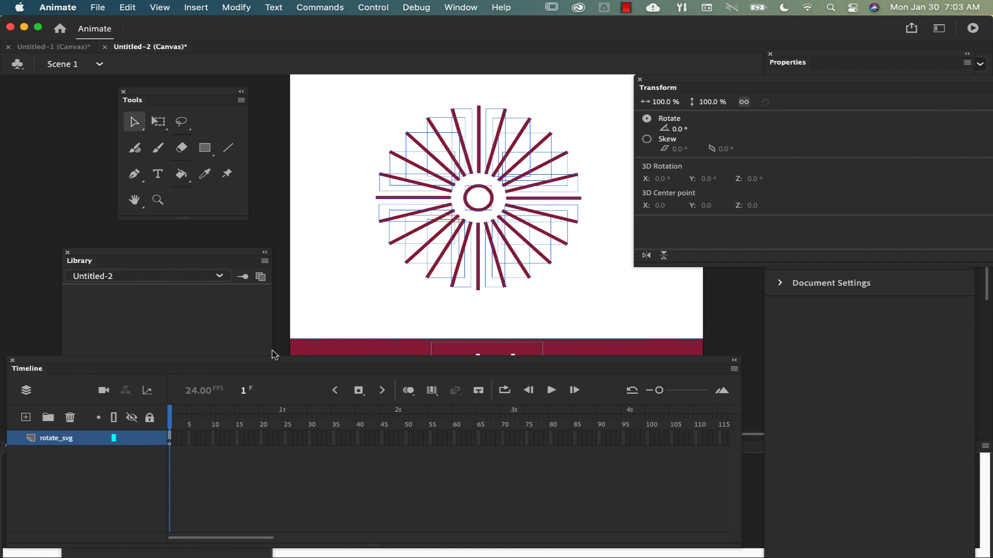
drag(224, 359, 220, 405)
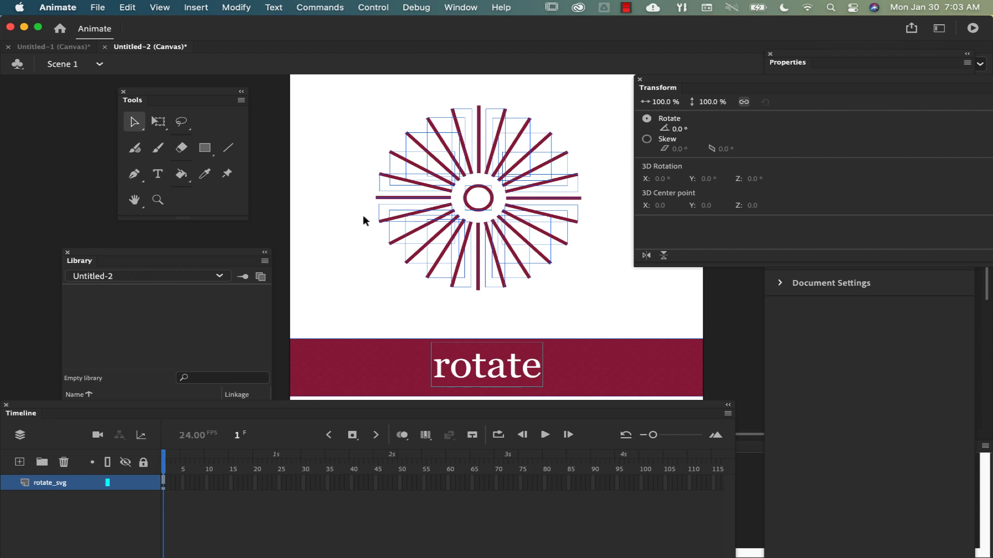
Select all the starburst's rays and its centre circle, and convert them to a Movie Clip symbol named "rotate".
click(333, 105)
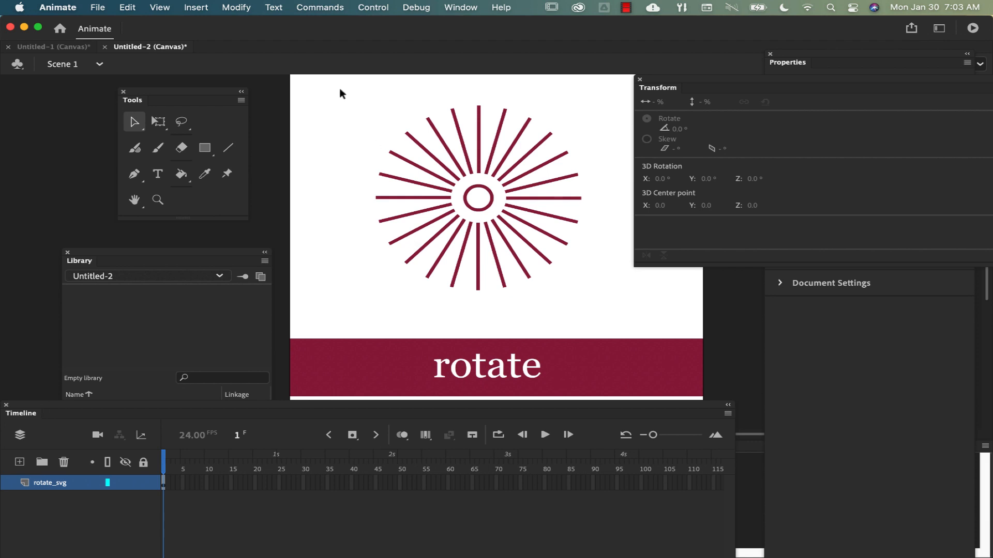
drag(339, 88, 608, 295)
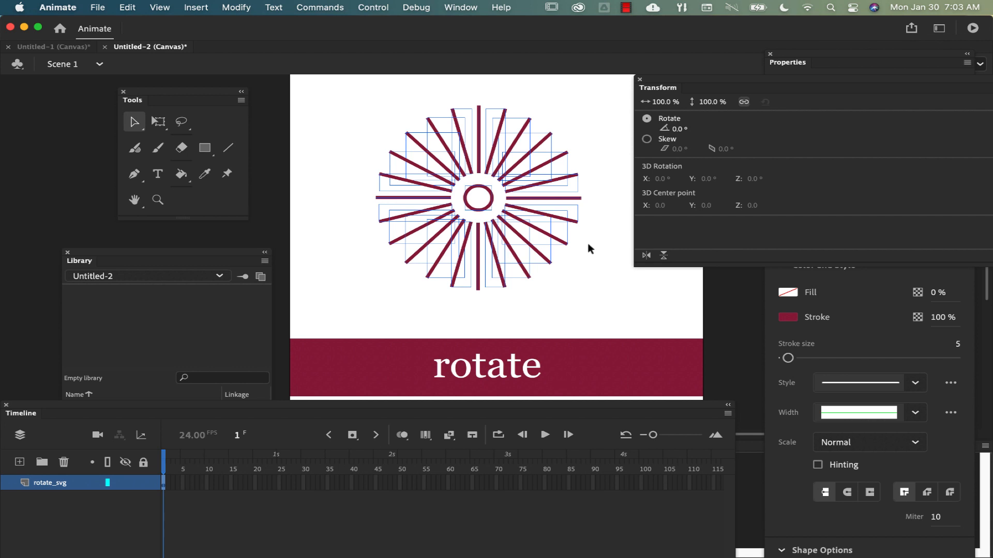
click(236, 8)
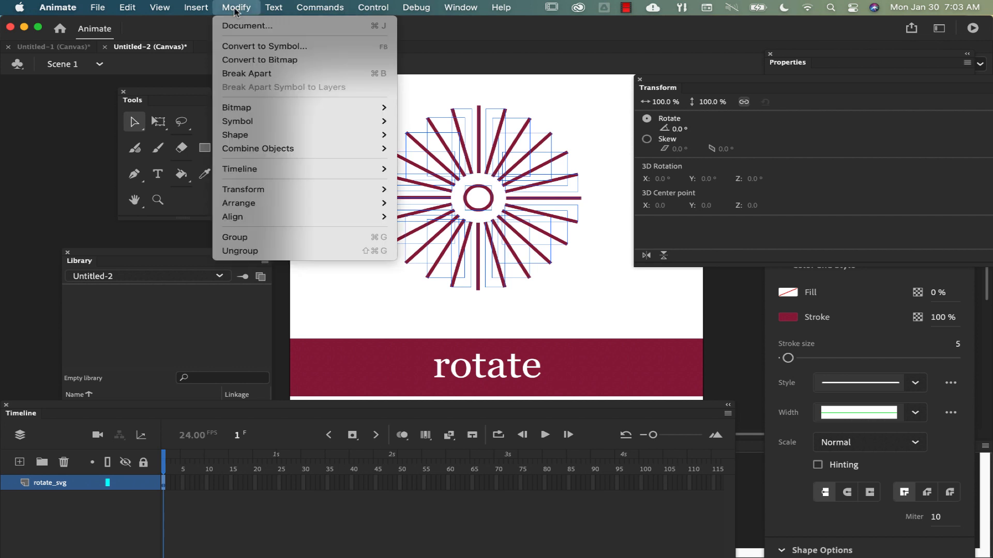
click(241, 48)
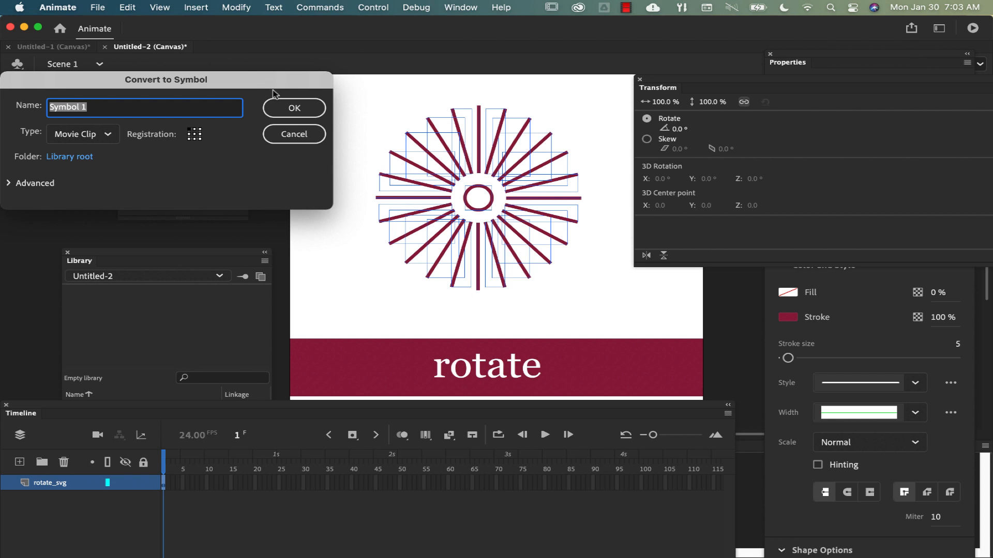
text(rotate)
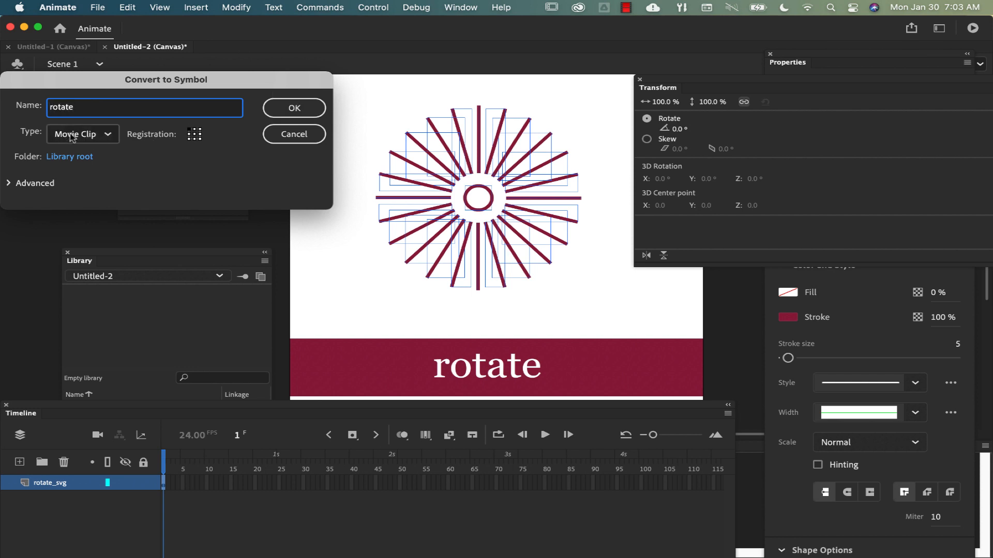
click(109, 137)
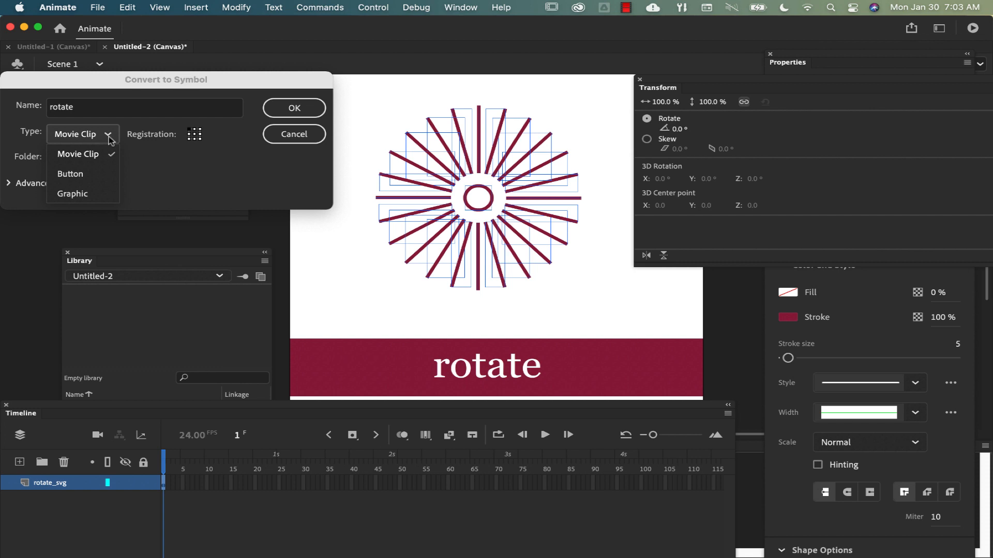
click(109, 139)
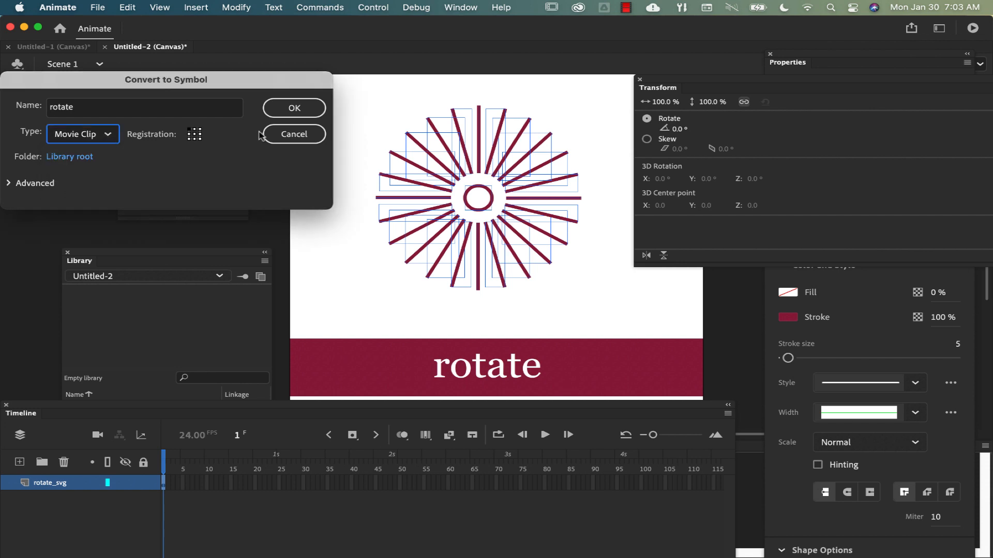
click(303, 110)
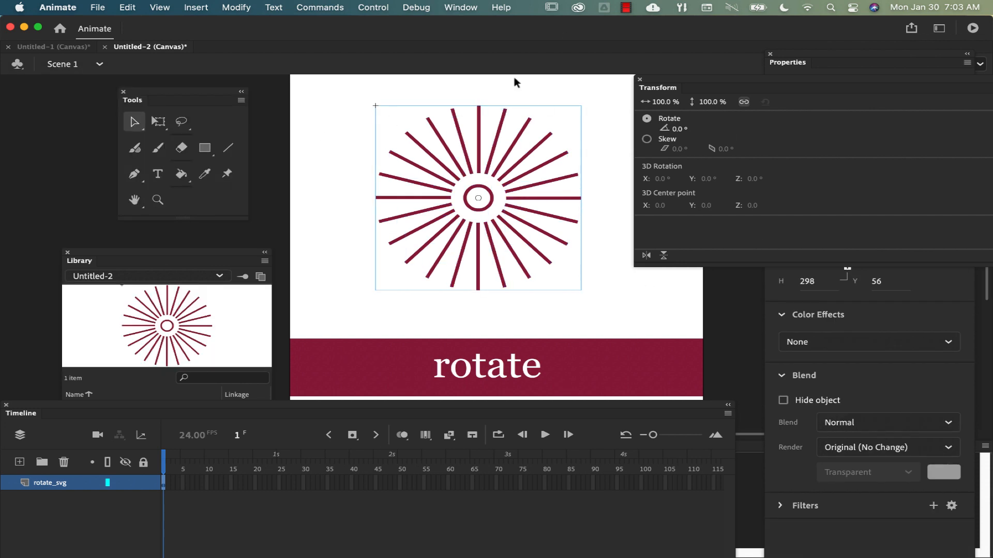
Move the Library panel clear of the stage, and cut the maroon banner together with its "rotate" text.
drag(120, 256, 773, 131)
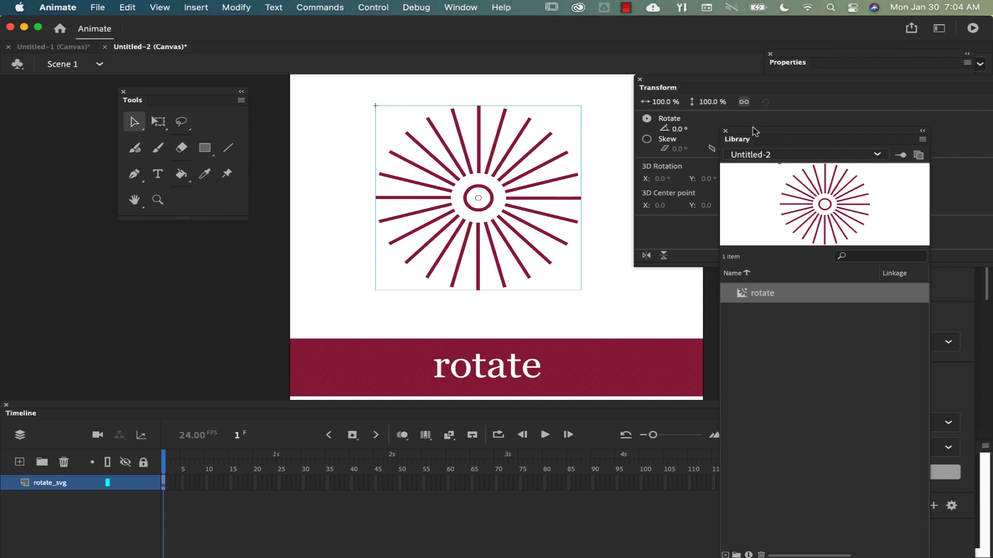
drag(754, 130, 848, 178)
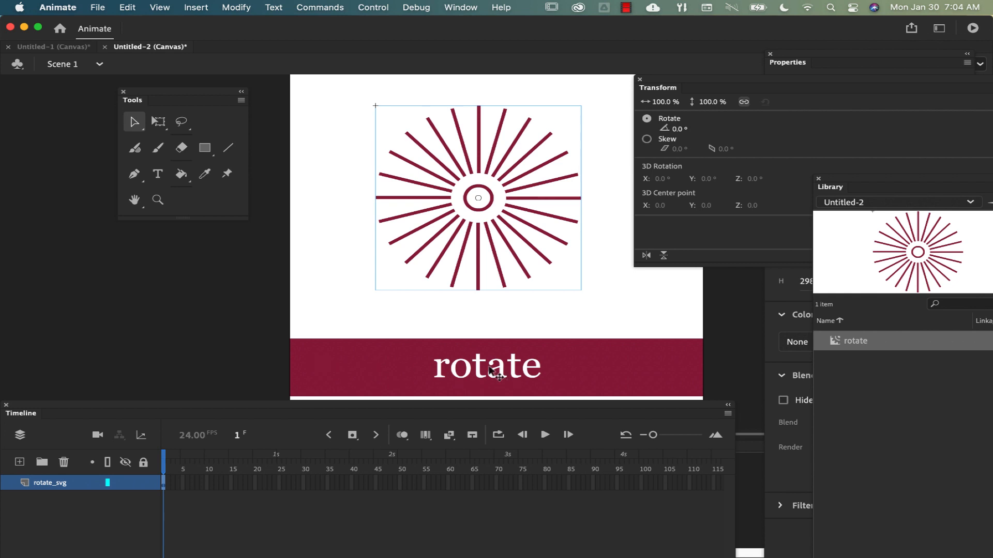
drag(275, 322, 716, 398)
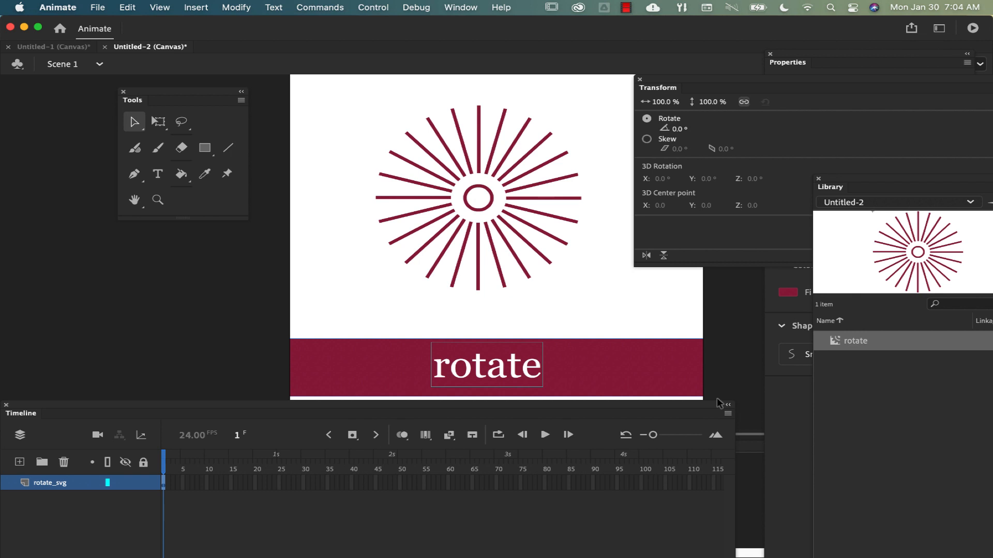
click(117, 7)
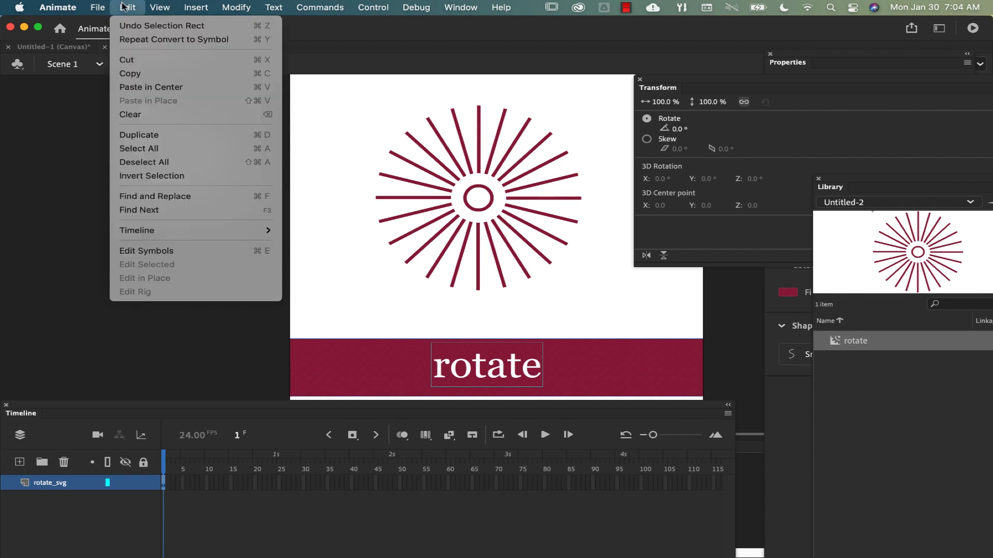
click(129, 58)
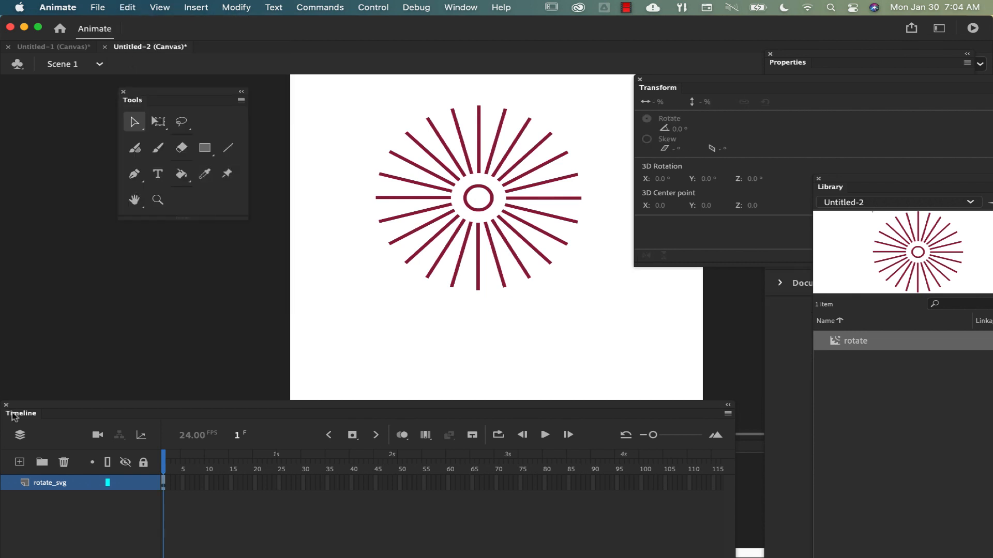
Add a new layer above rotate_svg and paste the cut banner and text in place at frame 1.
click(19, 461)
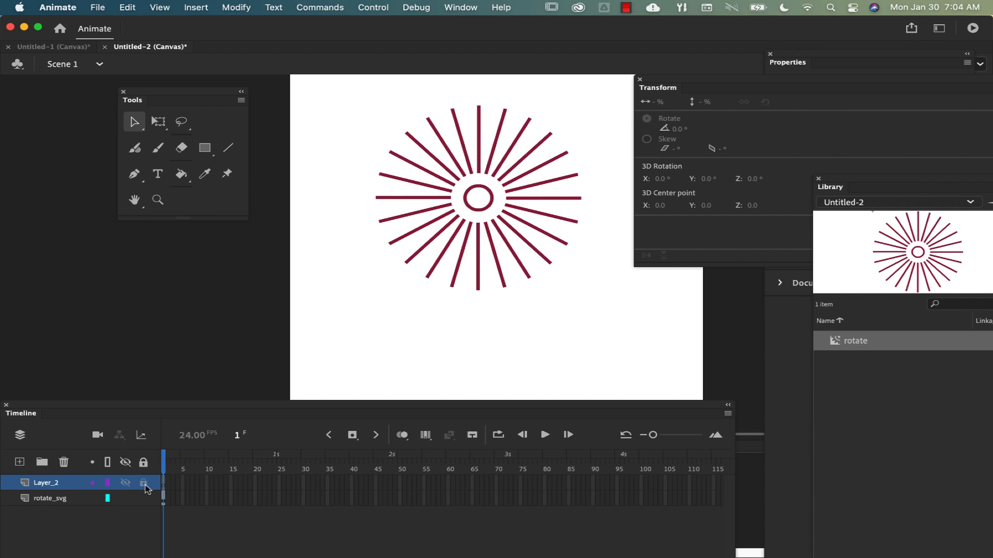
click(163, 486)
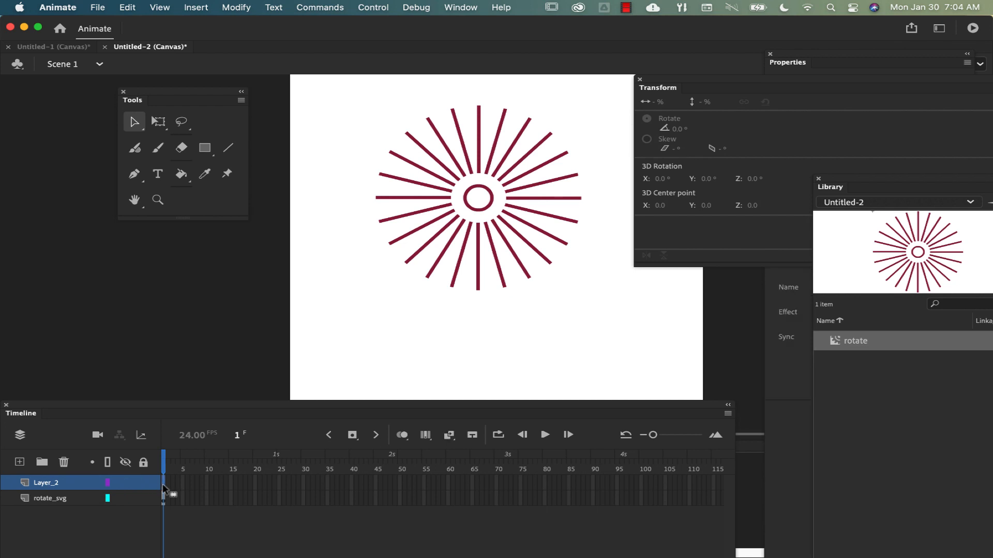
click(127, 7)
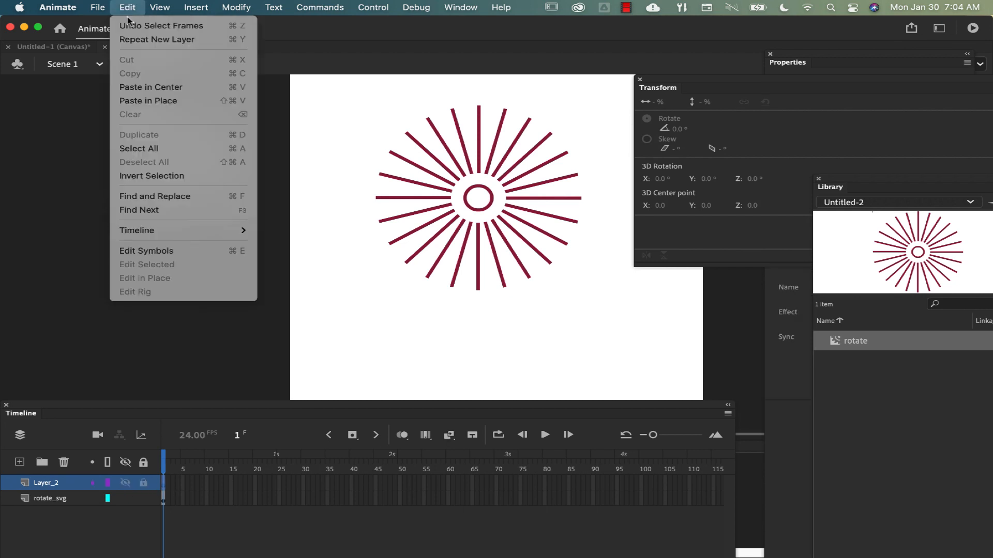
click(148, 101)
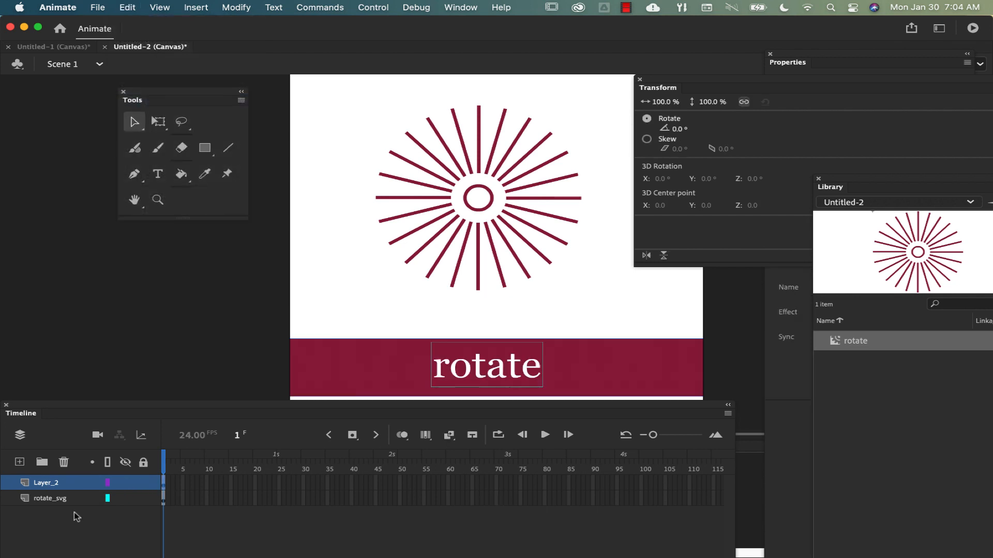
Toggle the visibility of Layer_2 and the rotate_svg layer off and back on to check what each contains.
click(125, 484)
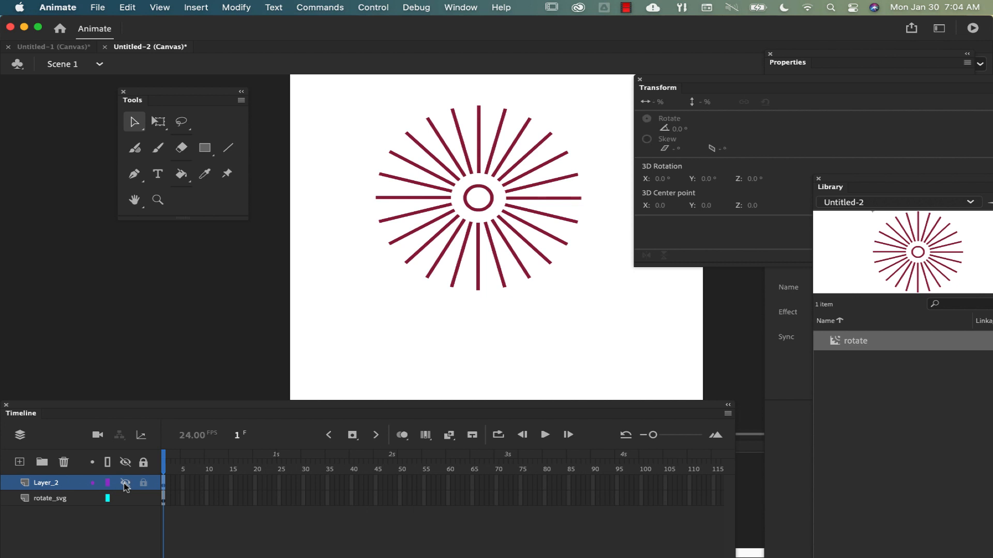
click(125, 484)
click(124, 499)
click(124, 499)
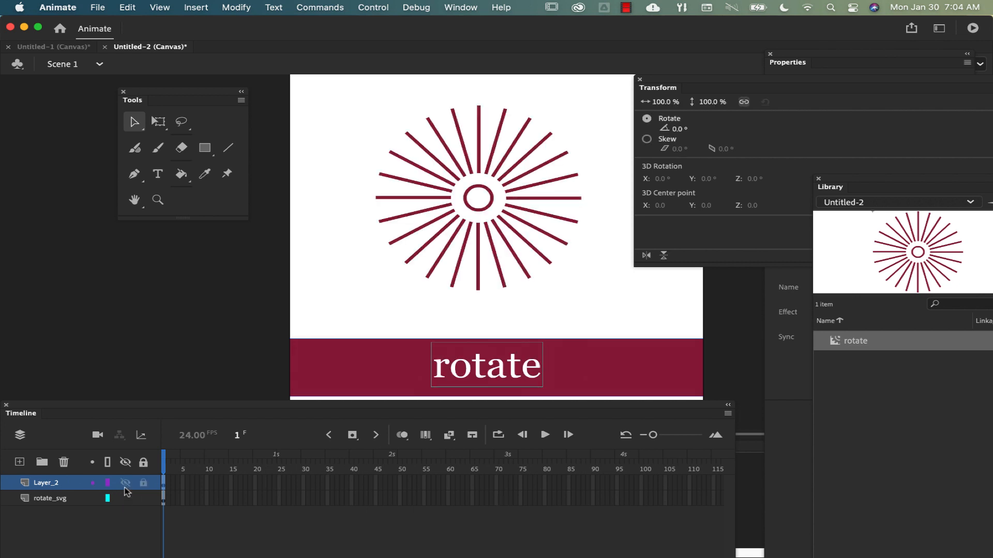
Extend both Layer_2 and rotate_svg to frame 73 by inserting frames.
click(509, 481)
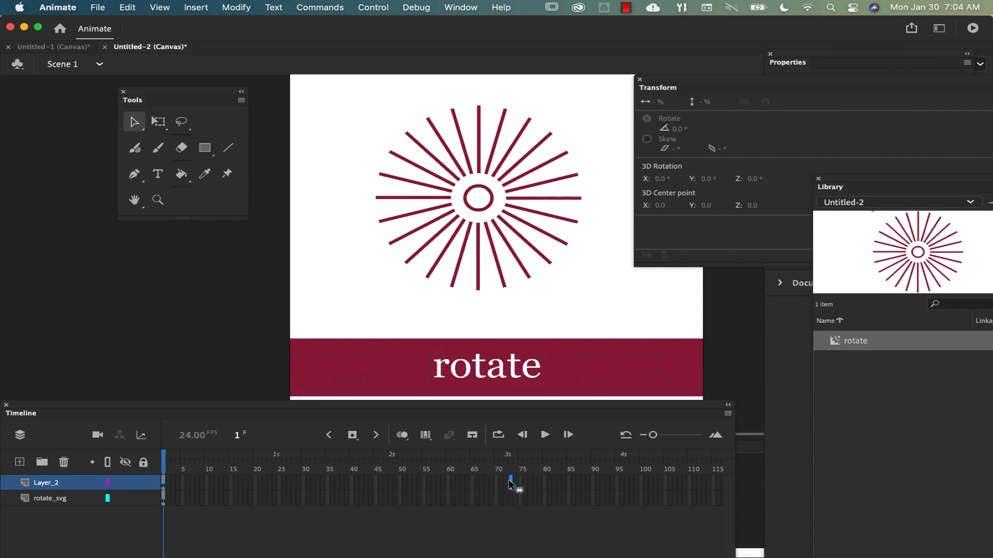
shift+click(510, 497)
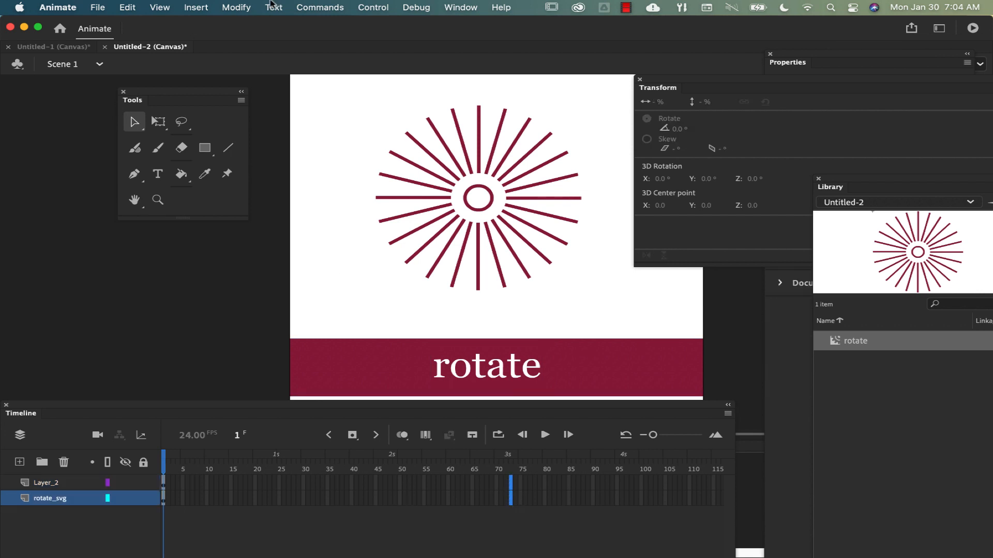
click(211, 4)
mouse_move(215, 96)
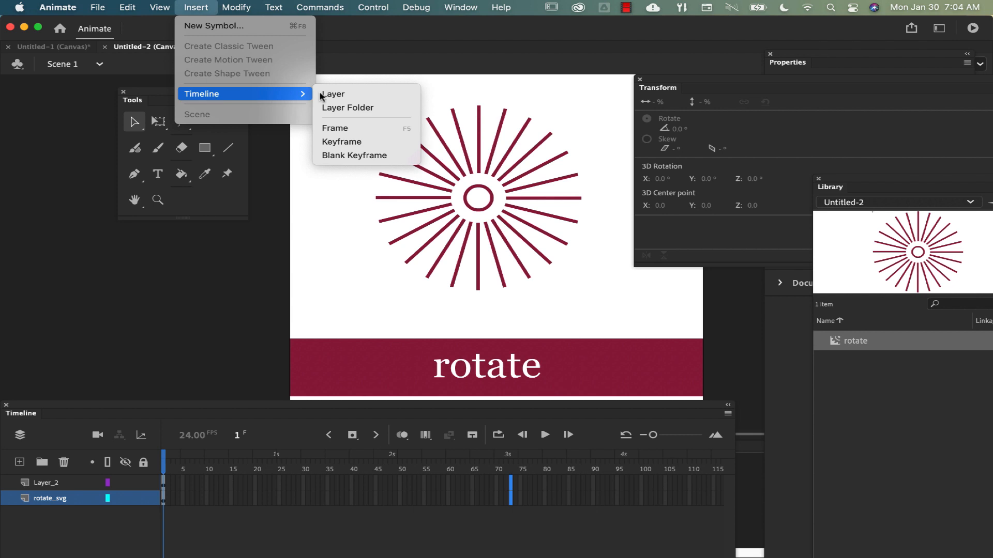
click(341, 128)
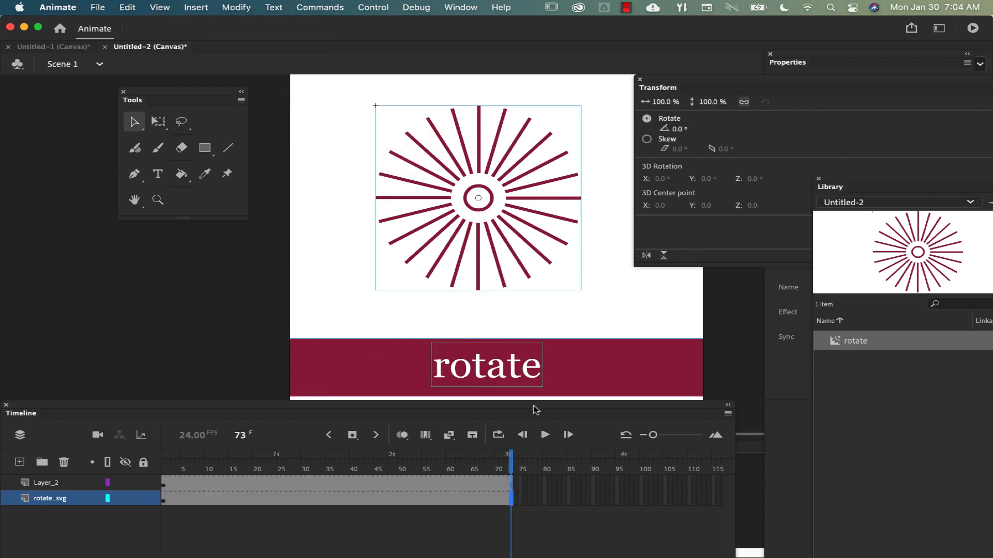
Create a motion tween on the rotate_svg layer's frame span.
drag(511, 455, 157, 447)
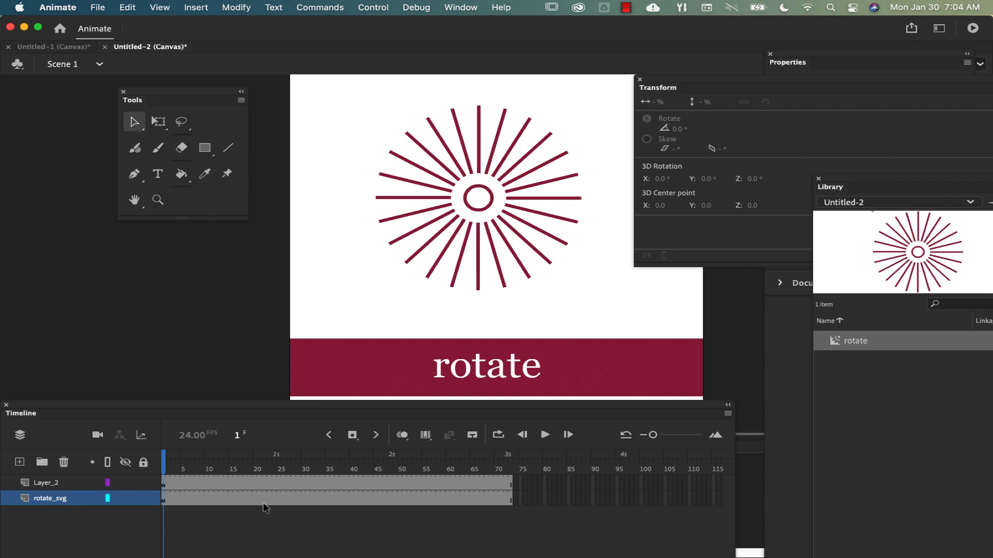
click(281, 499)
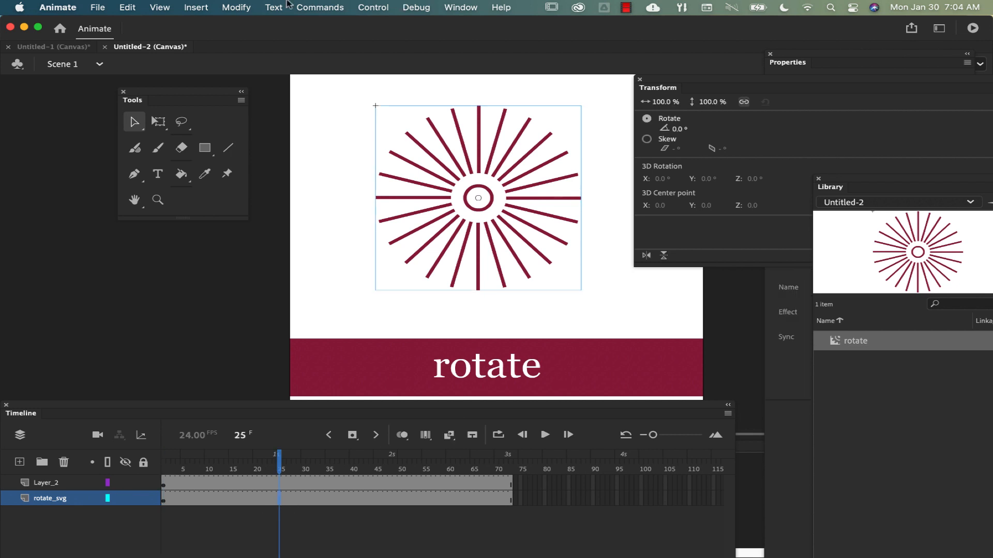
click(191, 6)
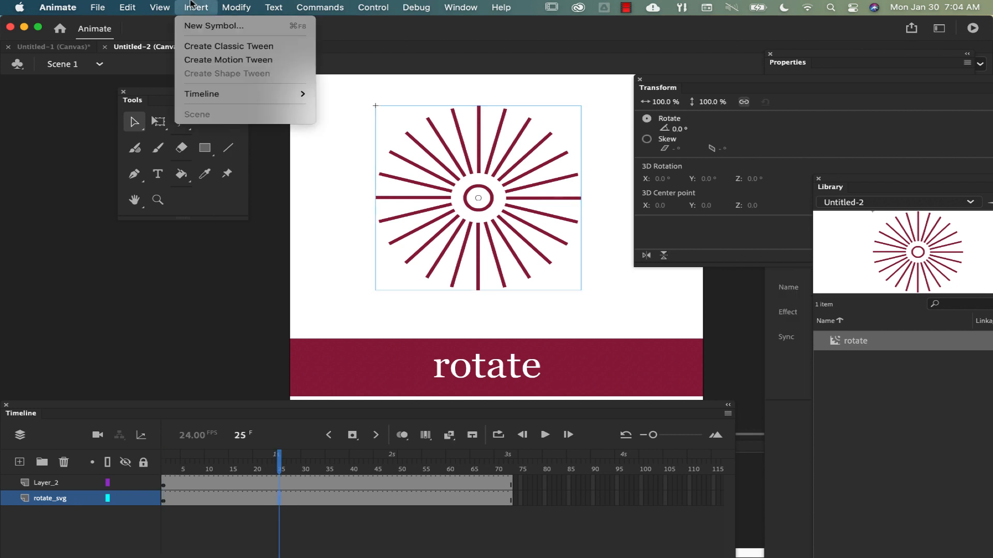
click(194, 58)
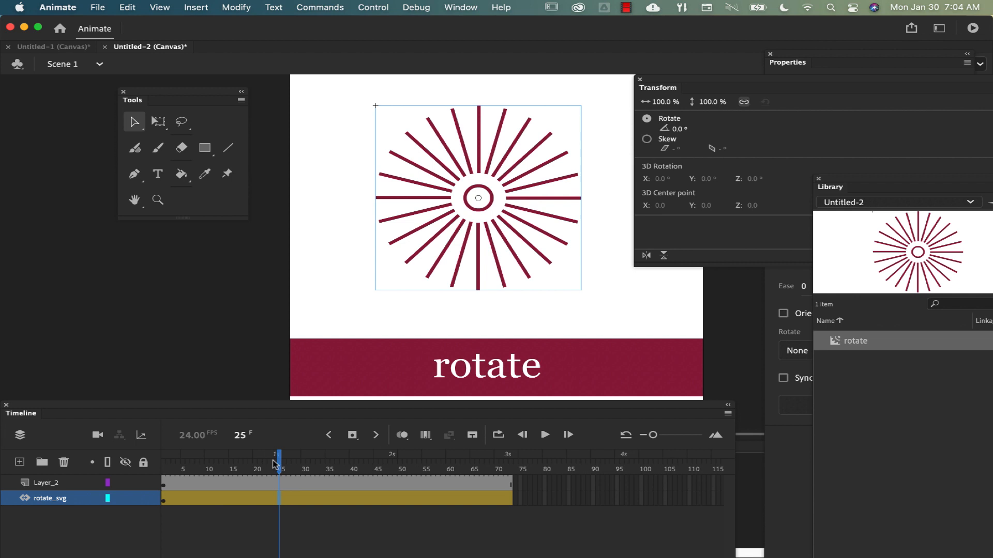
Set the starburst's rotation to 90° at frame 24 of the rotate_svg tween.
mouse_move(281, 460)
mouse_down()
mouse_move(265, 460)
mouse_move(274, 460)
mouse_up()
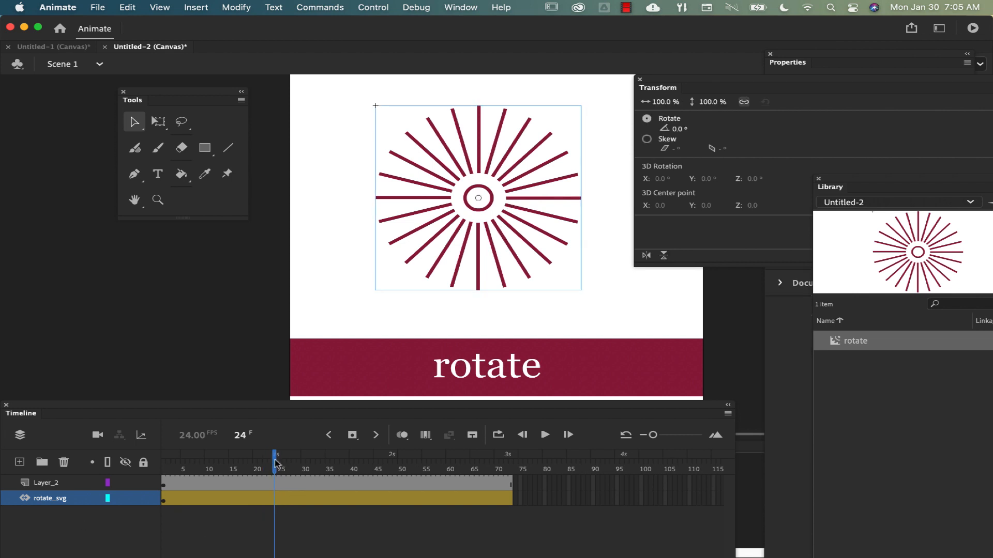
drag(275, 463, 146, 472)
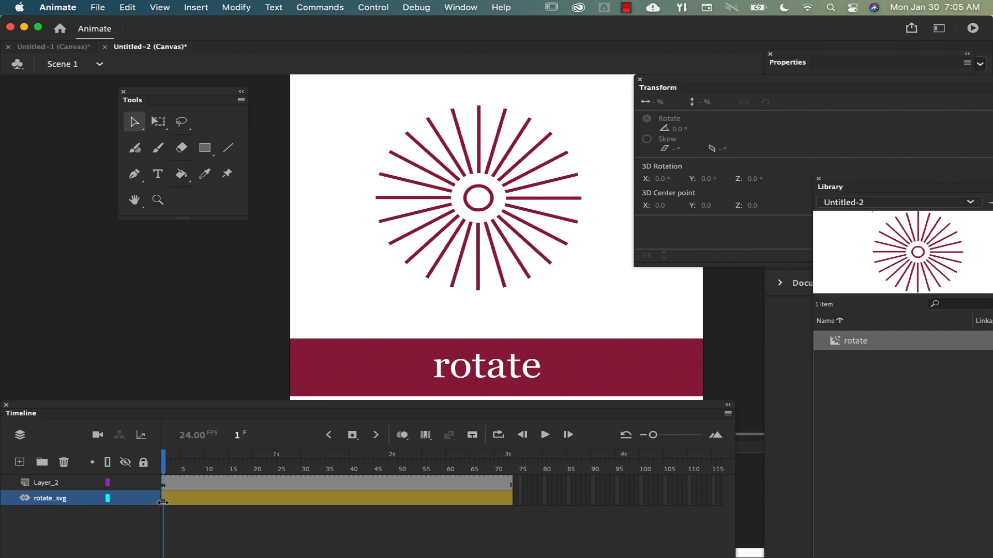
drag(165, 468, 276, 470)
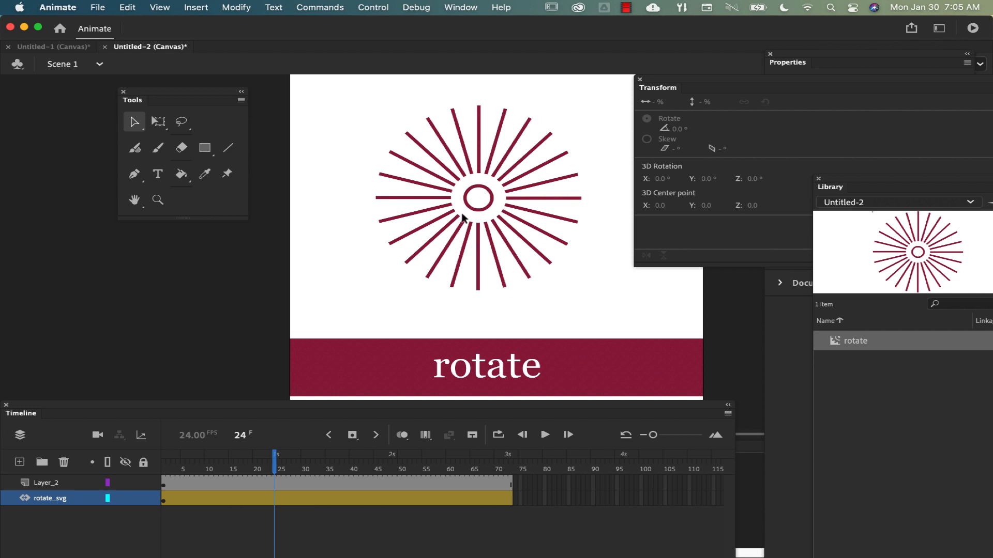
click(274, 501)
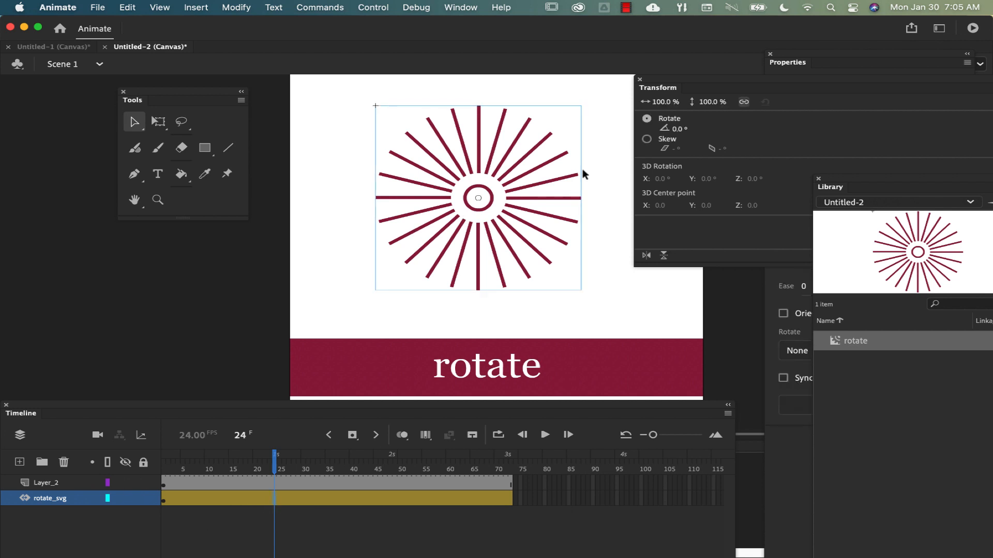
click(677, 130)
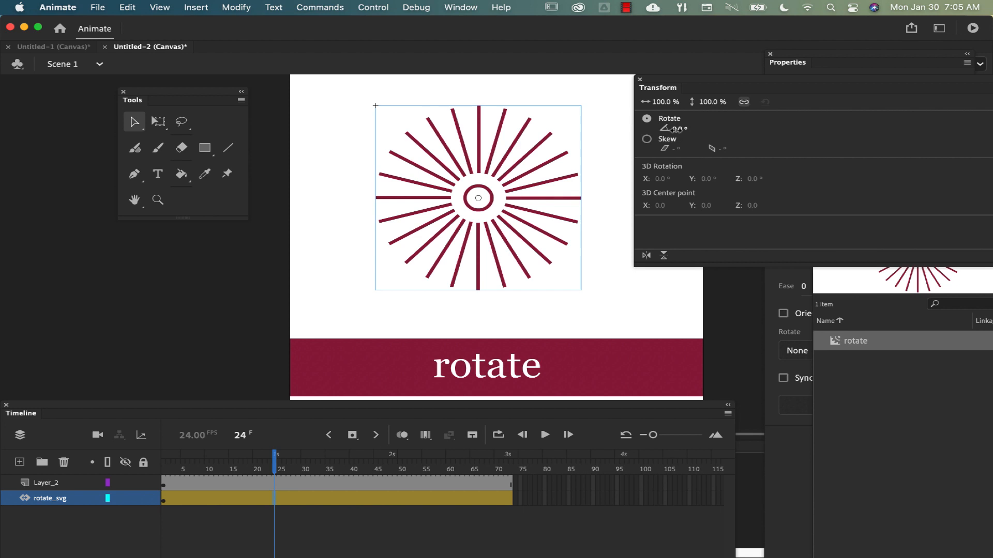
drag(676, 130, 745, 133)
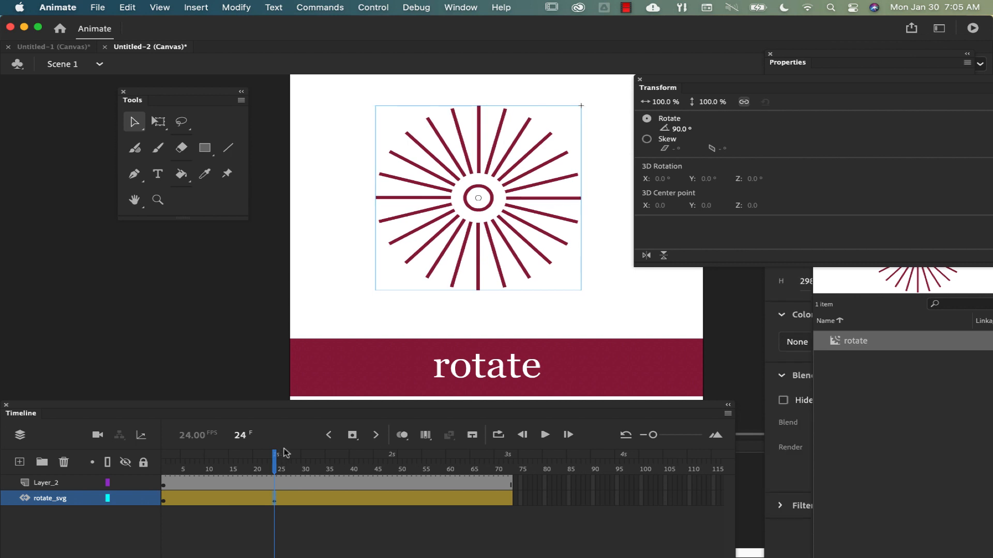
Set the starburst's rotation to 293° at frame 49, and play the animation from frame 1.
drag(274, 463, 395, 462)
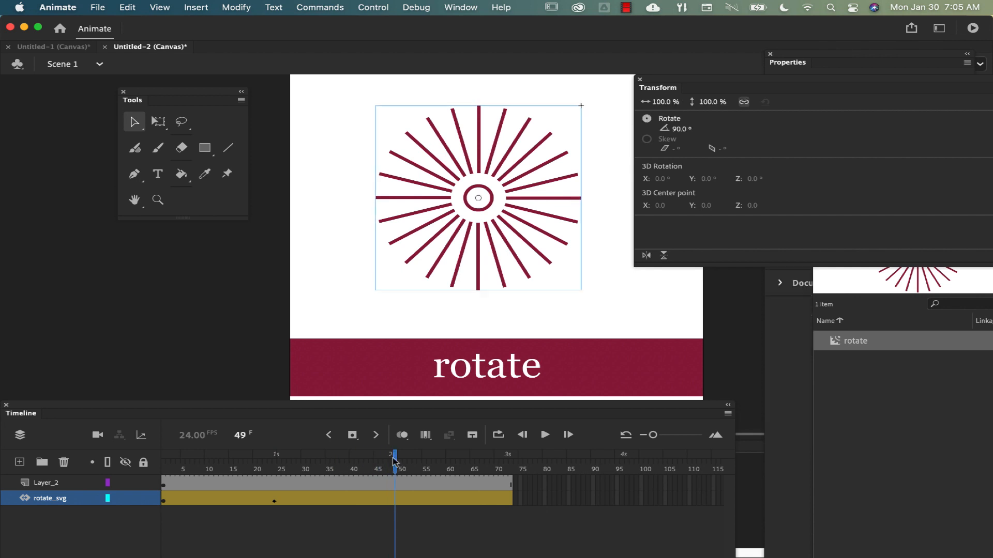
click(394, 501)
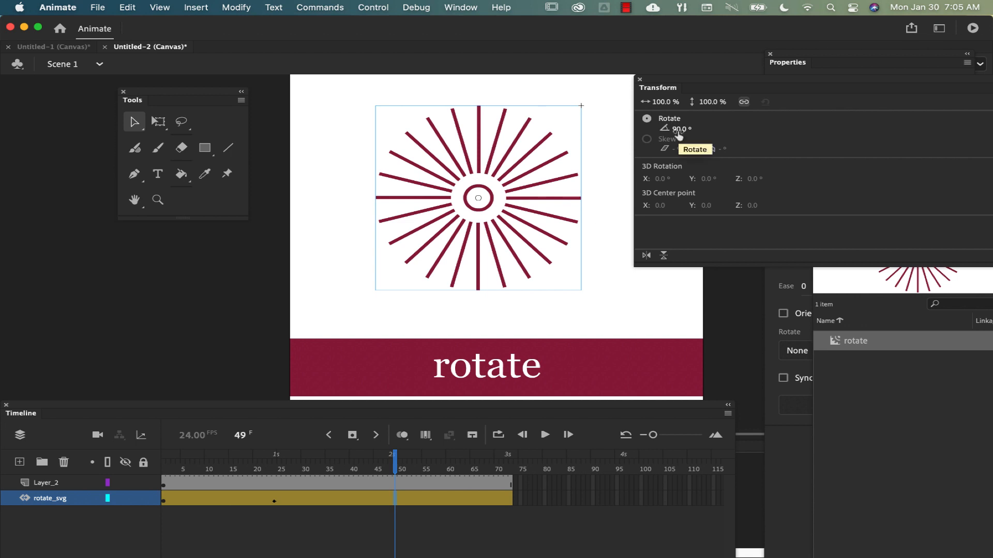
drag(678, 130, 823, 133)
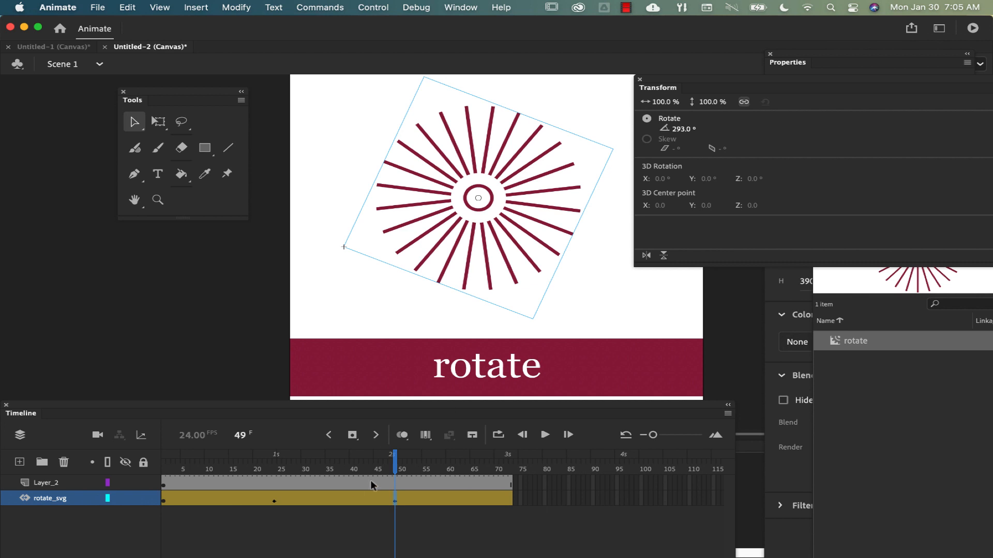
drag(394, 460, 164, 460)
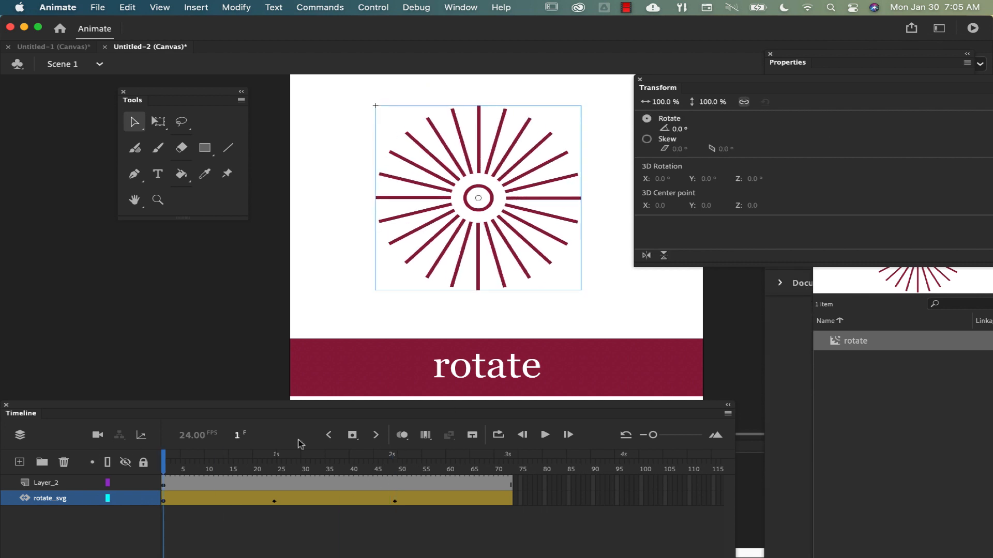
click(541, 440)
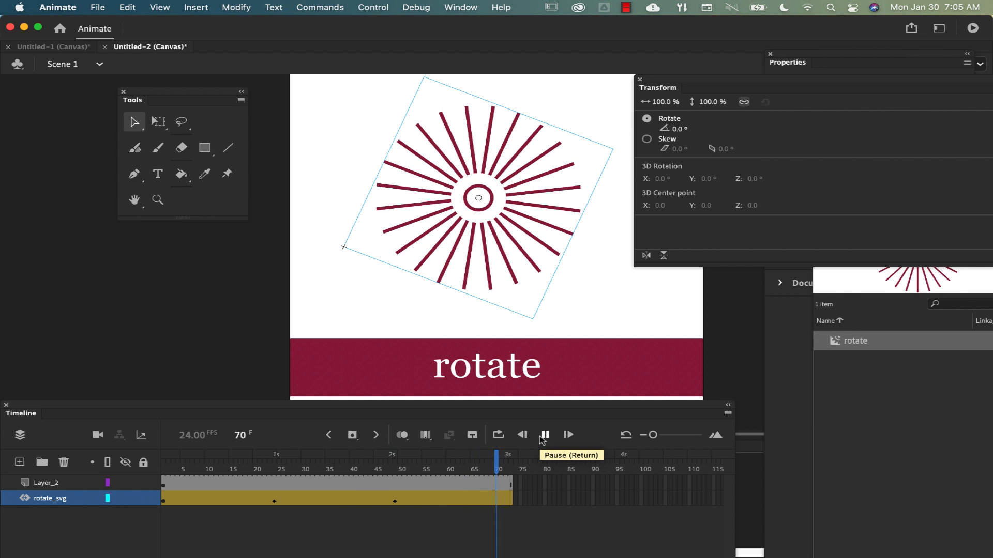
click(504, 269)
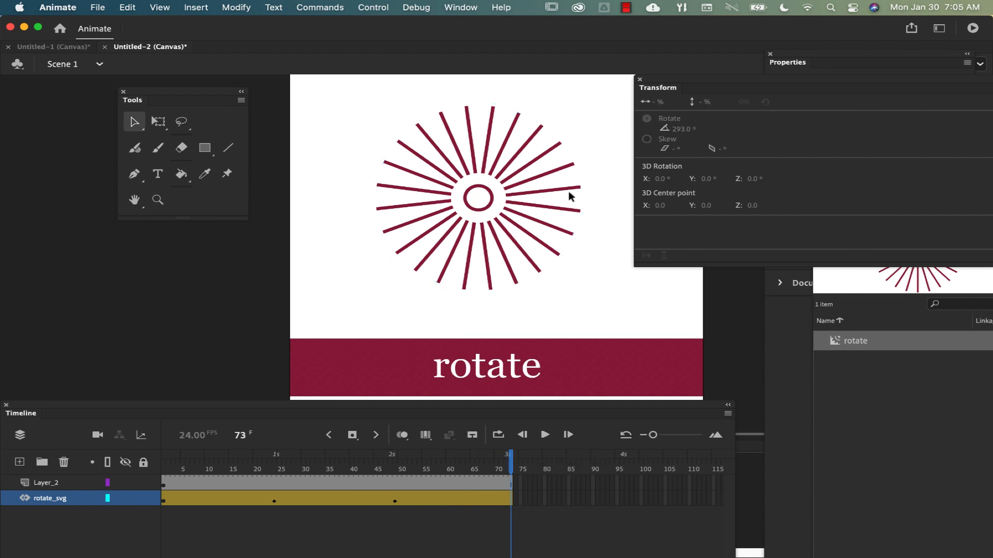
Set the starburst's rotation to -130° at frame 73, and replay the animation from frame 1.
click(505, 502)
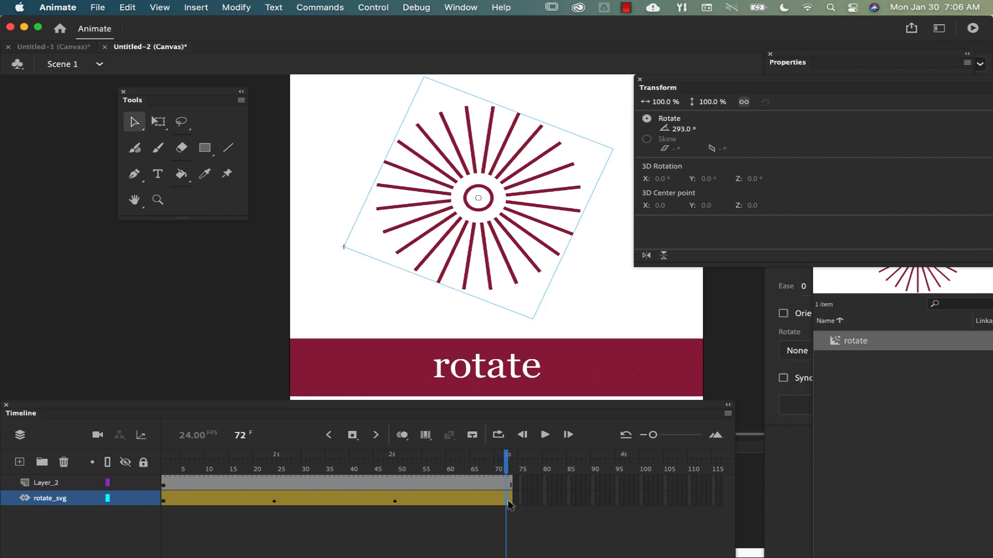
click(509, 504)
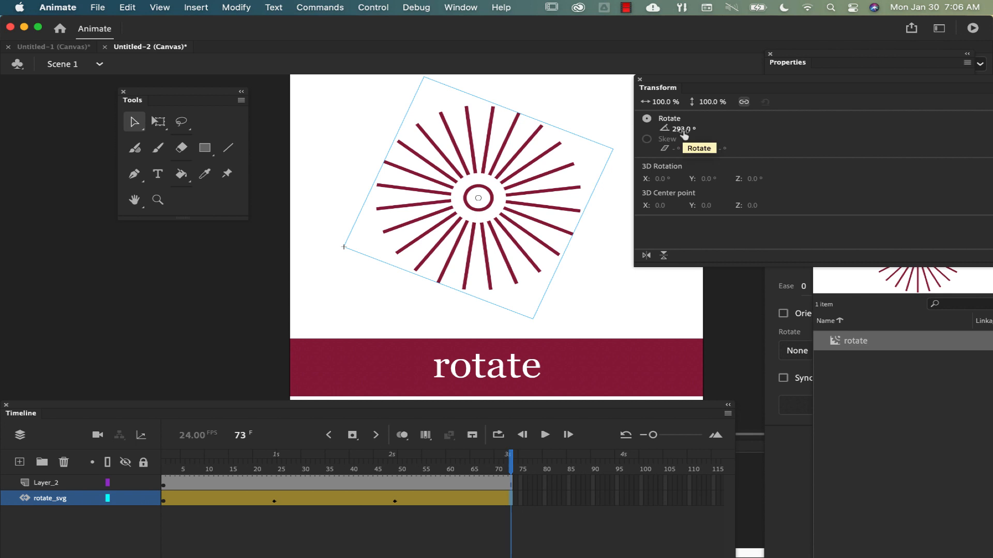
drag(684, 135, 347, 98)
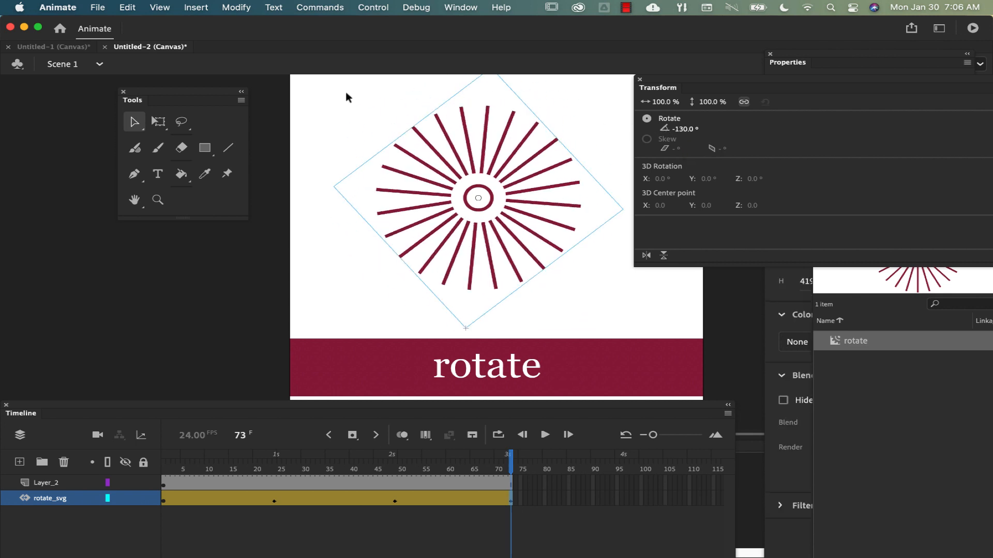
drag(509, 455, 163, 455)
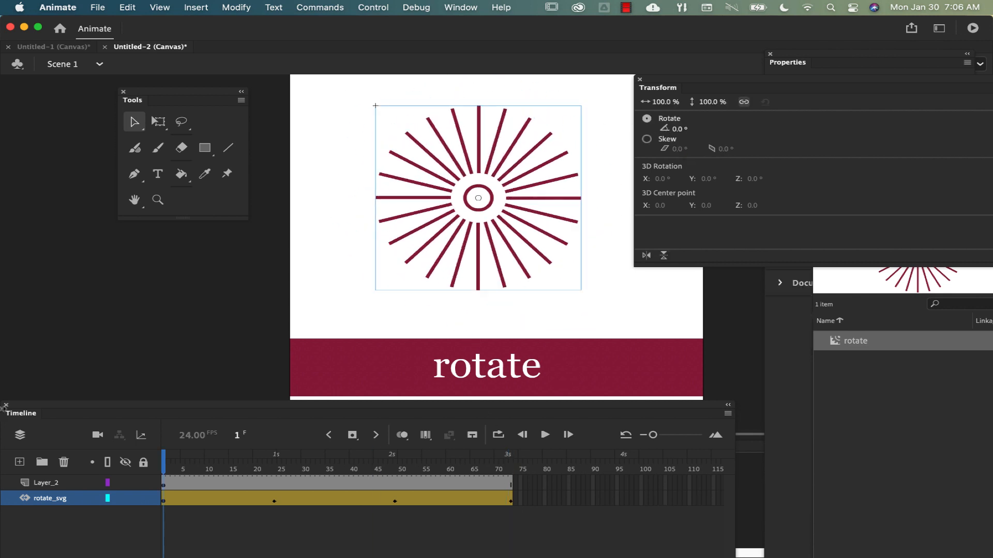
click(545, 435)
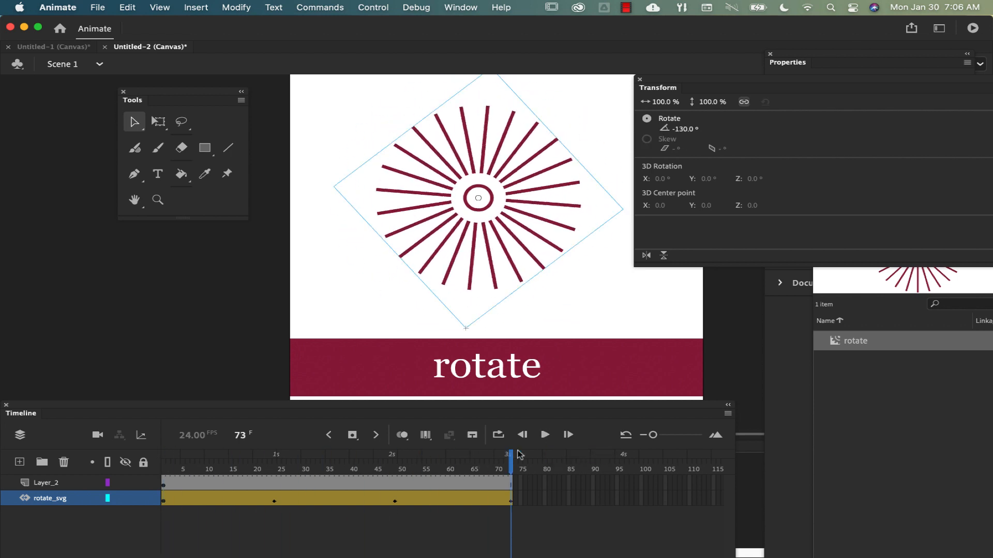
Scale the starburst proportionally to 203% at frame 28 of the tween.
drag(511, 458, 296, 482)
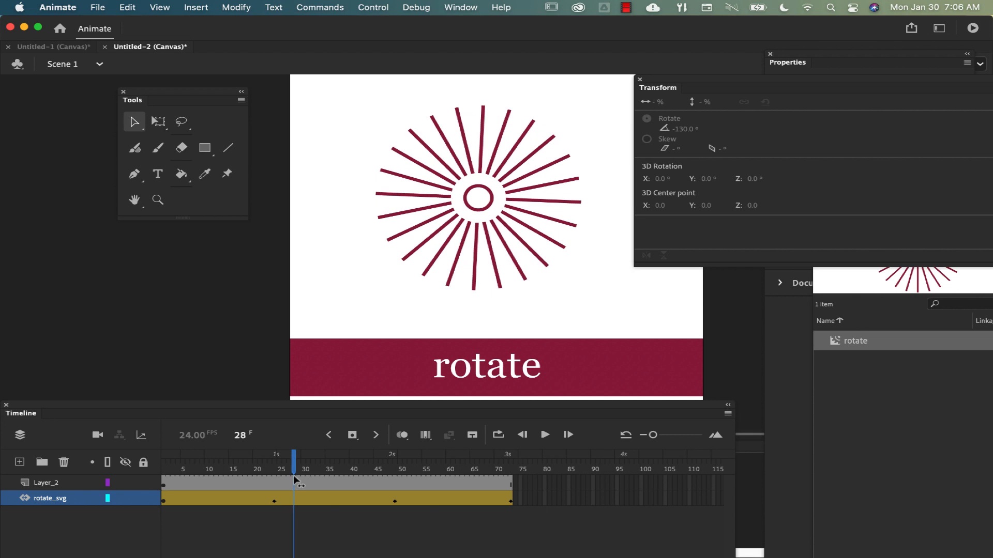
click(489, 243)
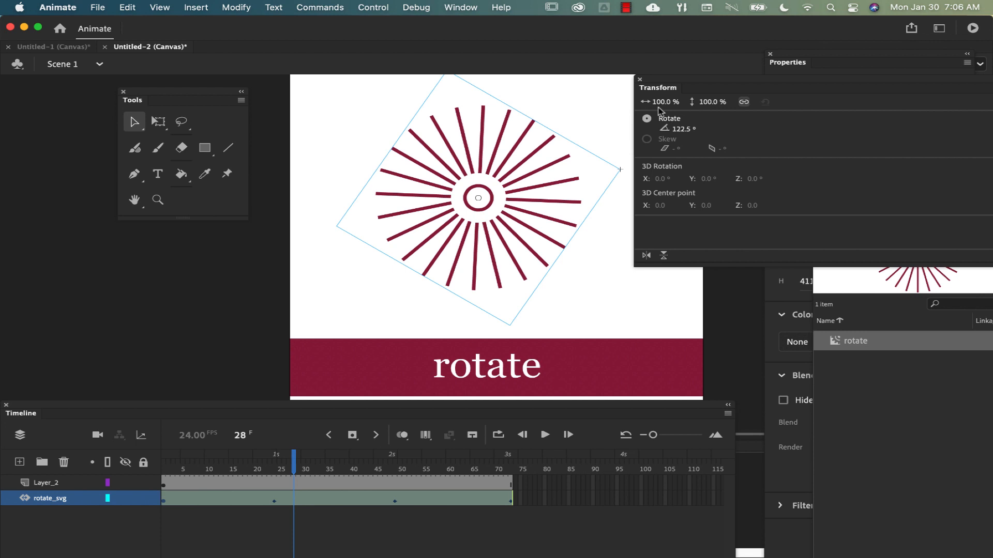
drag(664, 102, 731, 102)
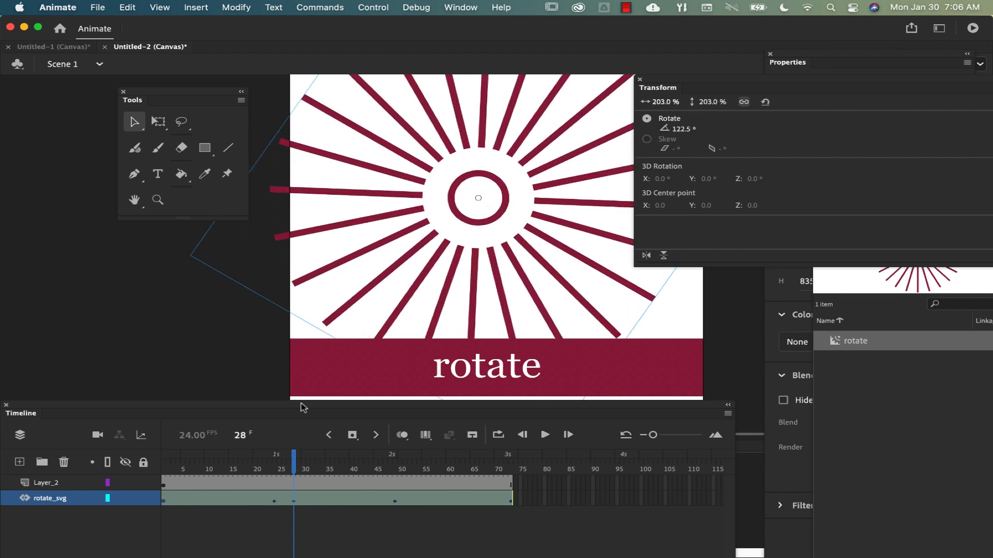
Scale the starburst proportionally to 45% at frame 69, and return the playhead to frame 1.
drag(295, 459, 492, 420)
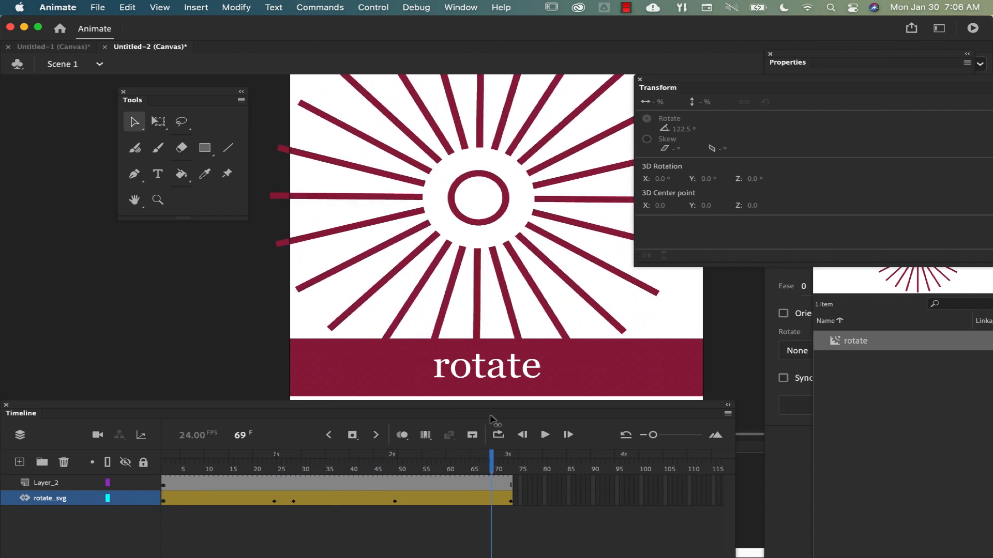
click(512, 310)
click(510, 294)
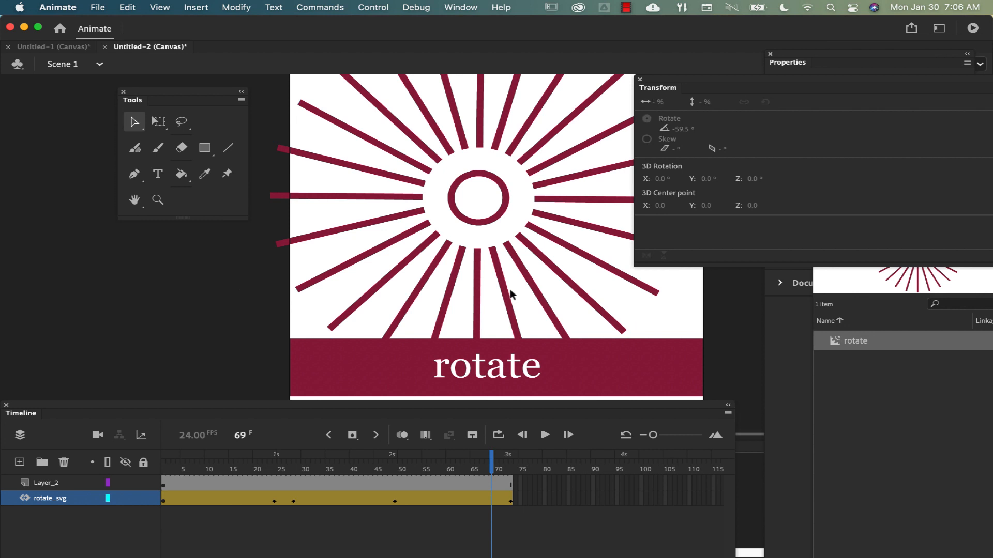
click(528, 176)
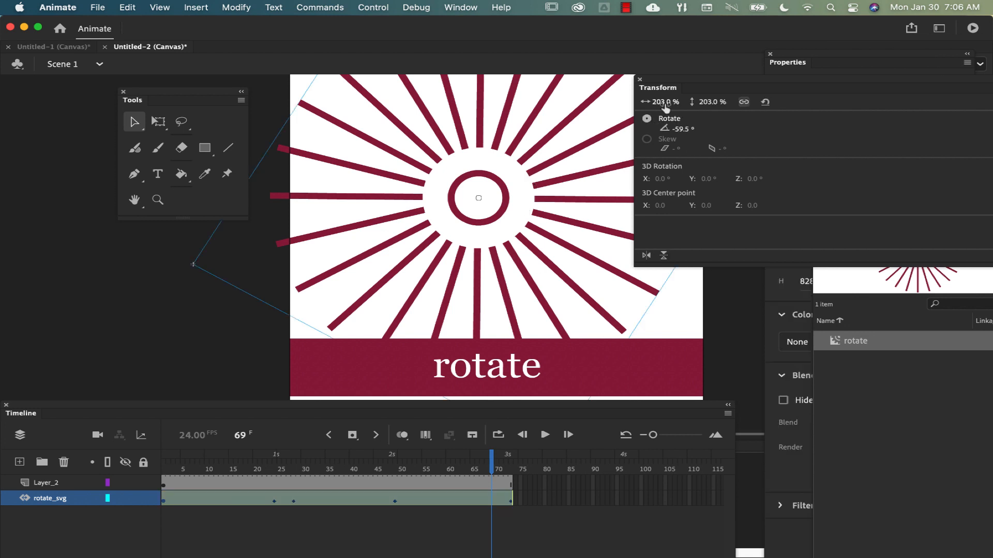
drag(665, 106, 557, 105)
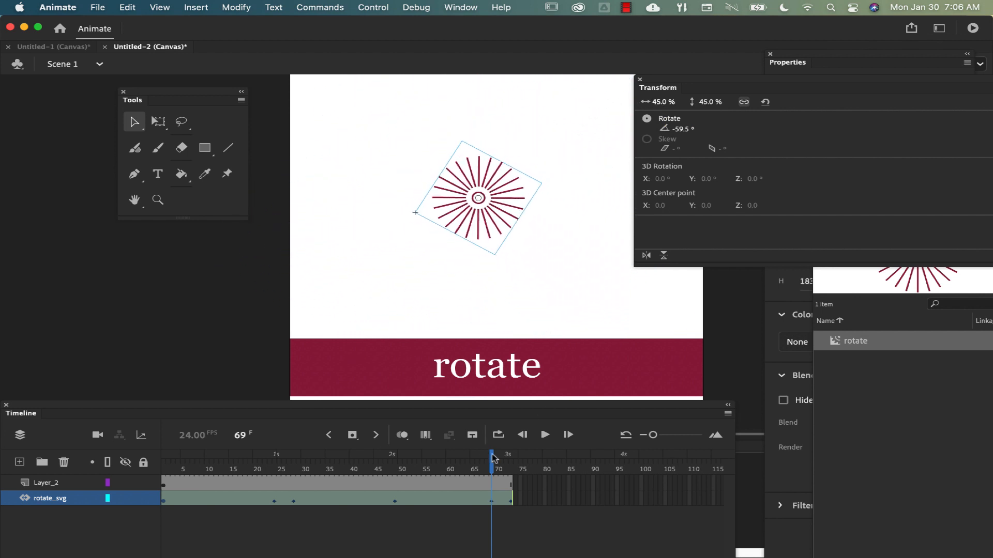
drag(494, 454, 143, 449)
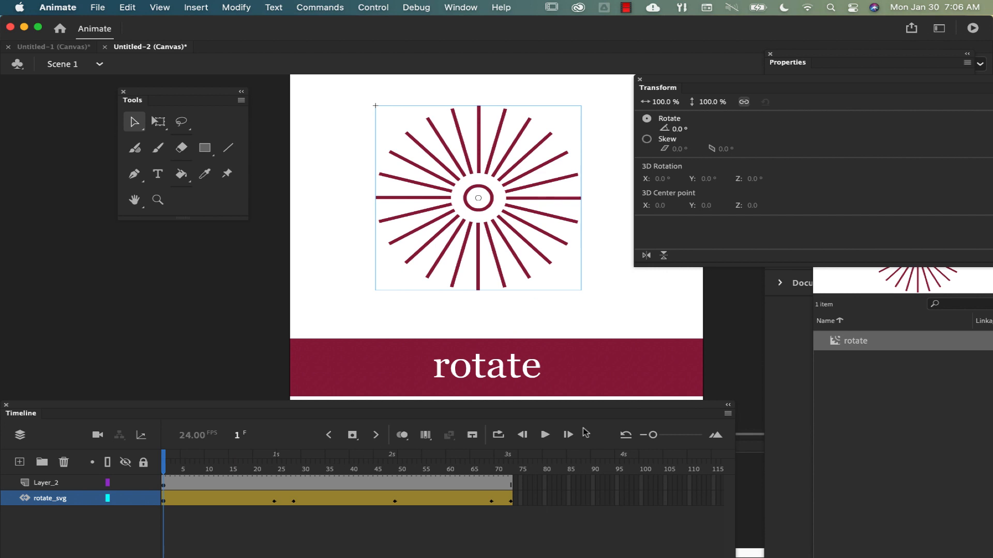
Play the starburst animation through to its last frame.
click(545, 435)
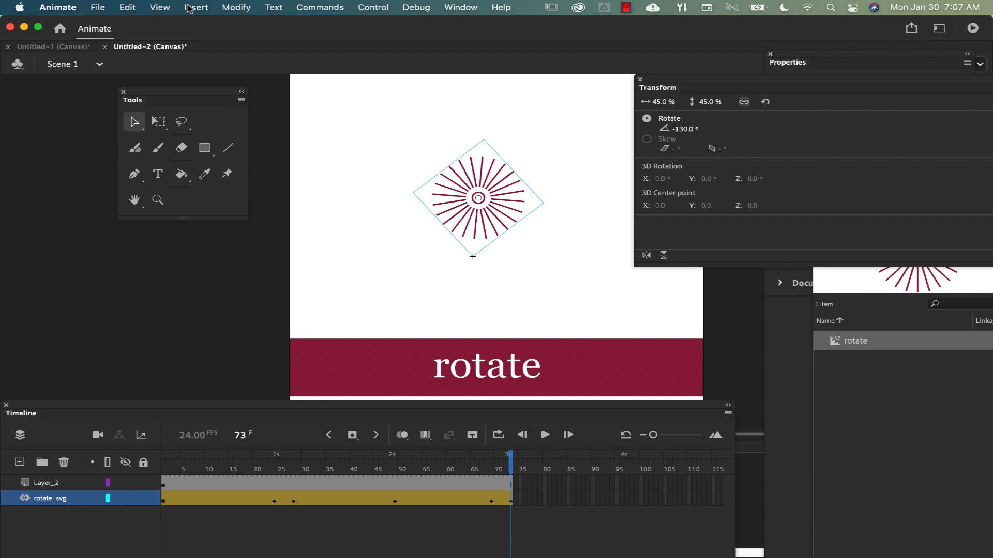
click(98, 7)
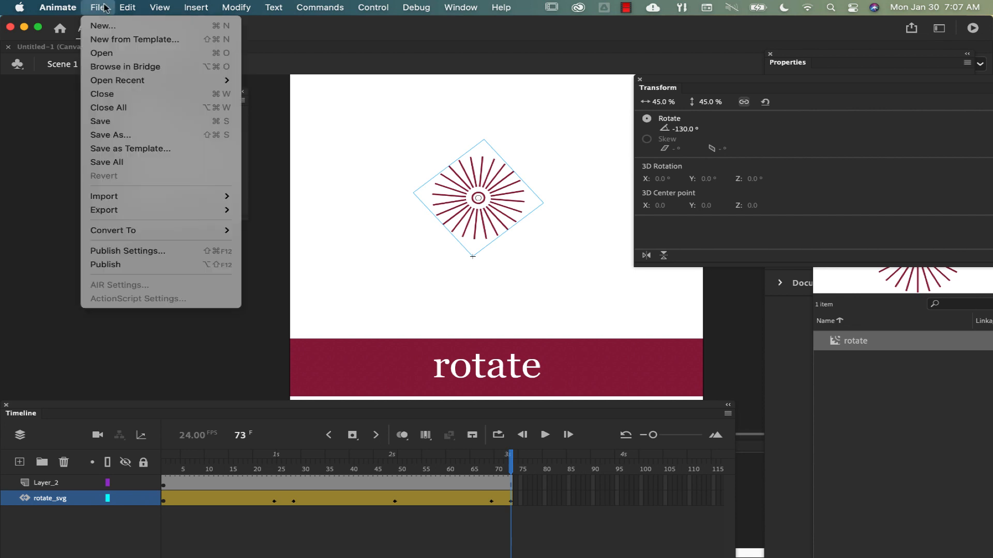
mouse_move(111, 201)
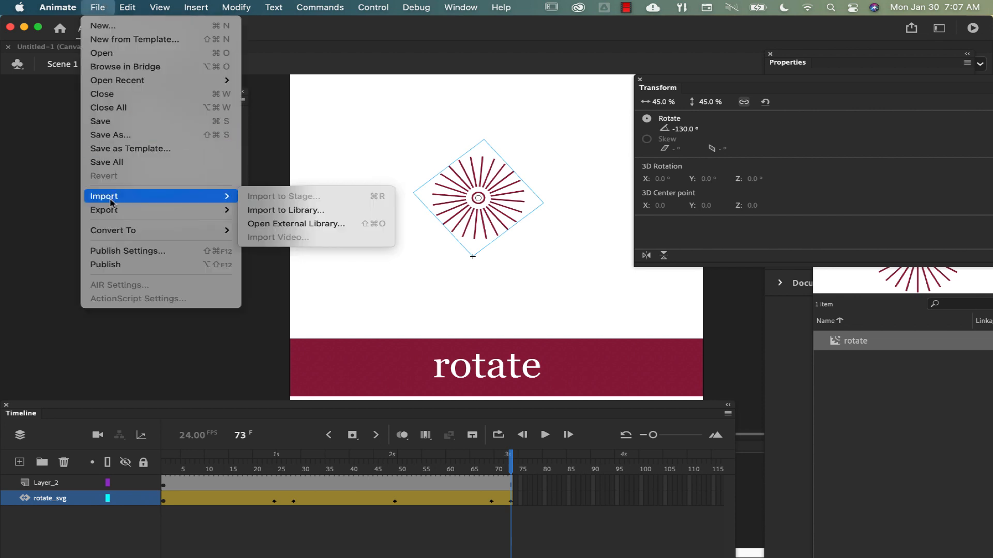
click(118, 135)
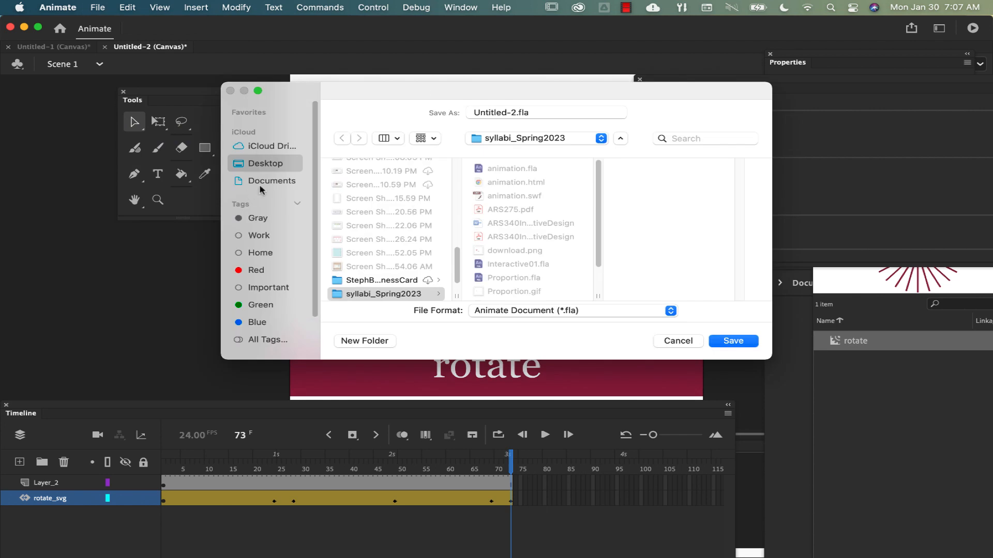
click(249, 164)
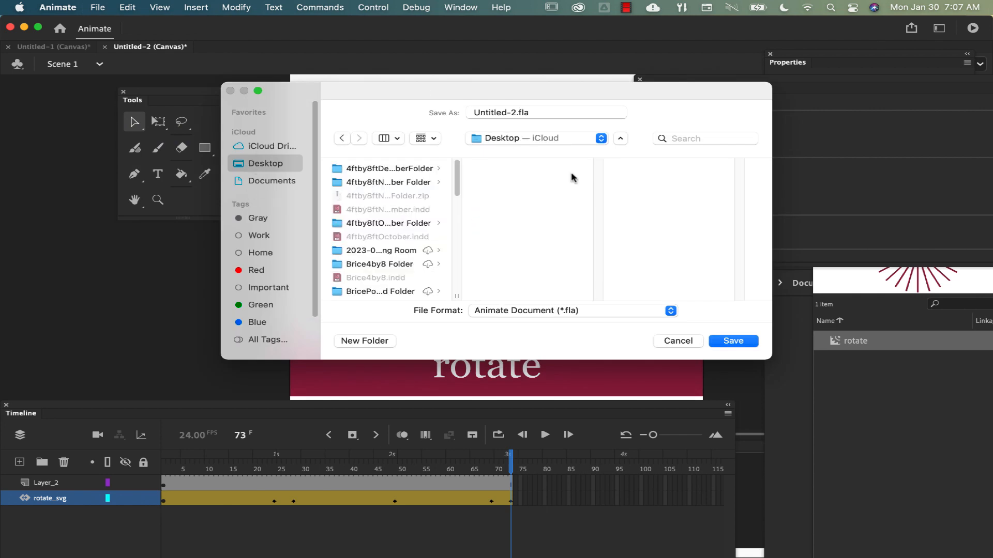
click(587, 312)
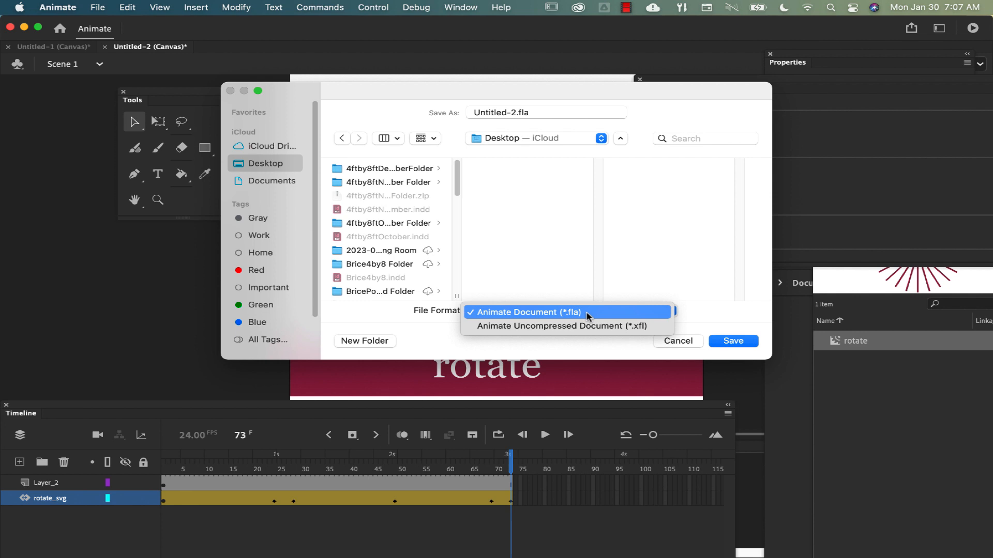
click(588, 312)
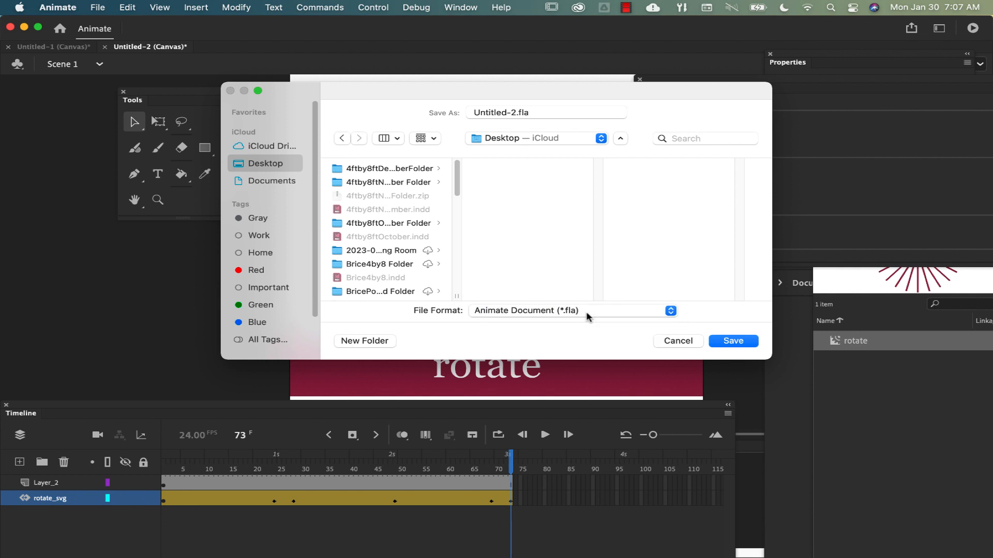
click(681, 342)
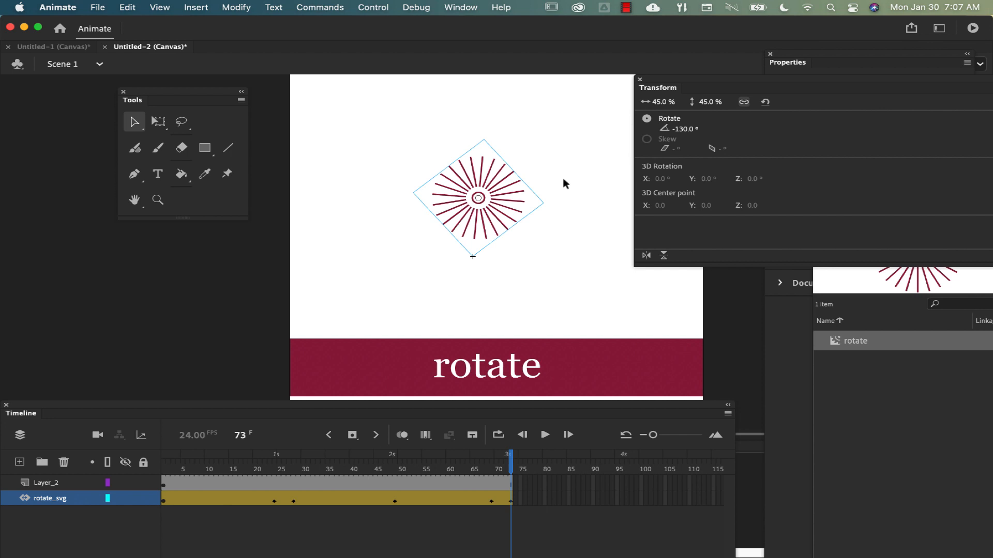
Export the animation as an animated GIF named rotate.gif to the Desktop, keeping the 600 × 600 px size.
click(96, 5)
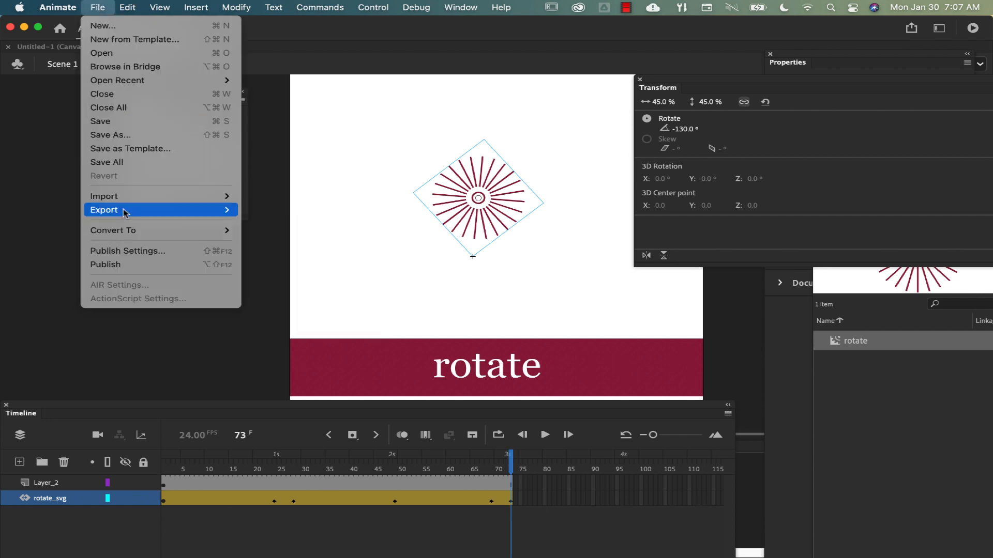
mouse_move(124, 212)
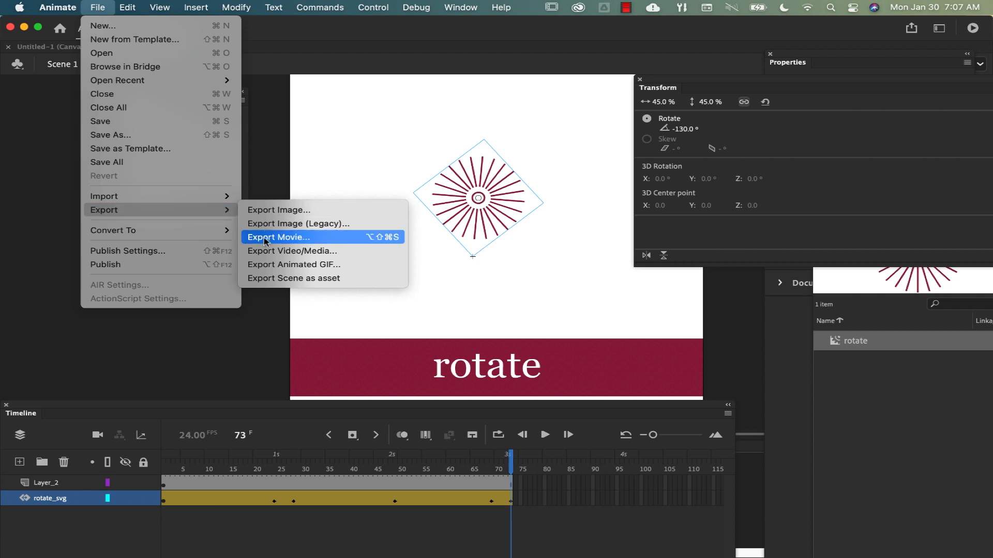
click(266, 266)
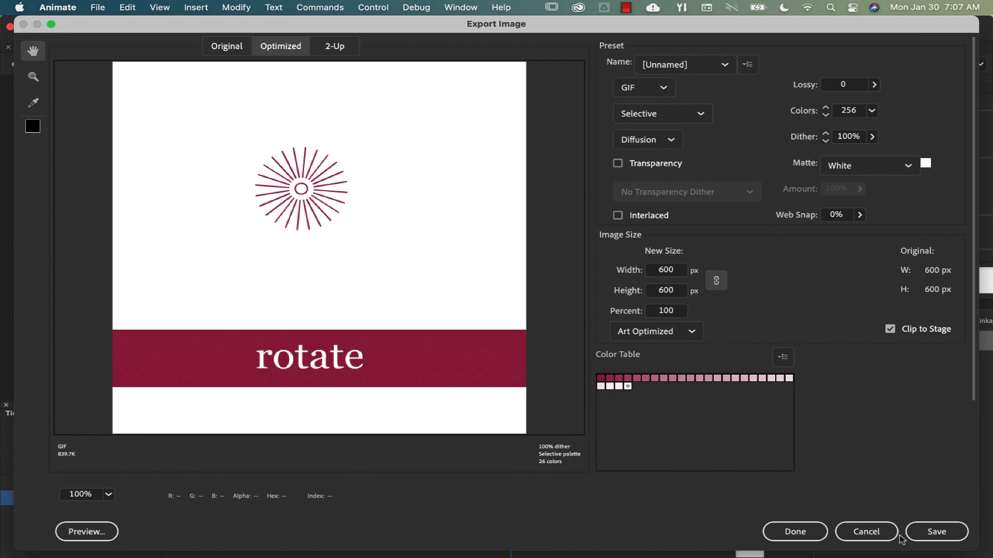
click(933, 534)
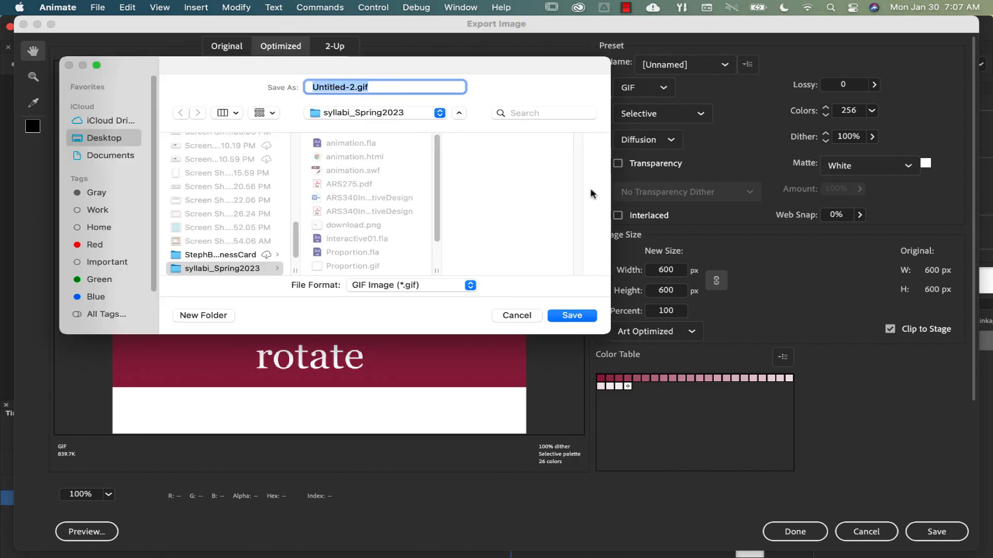
click(90, 137)
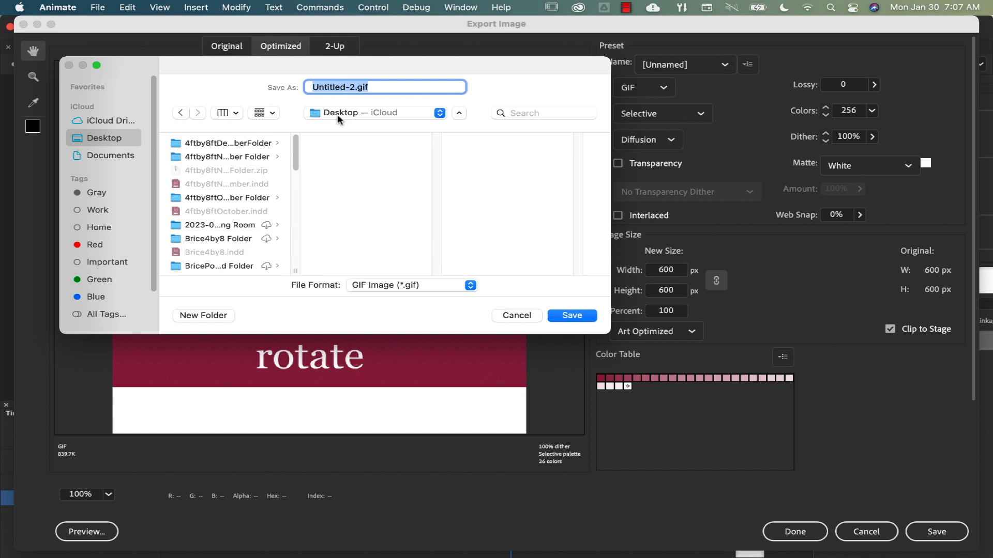
click(355, 89)
drag(355, 90, 38, 105)
text(rotate)
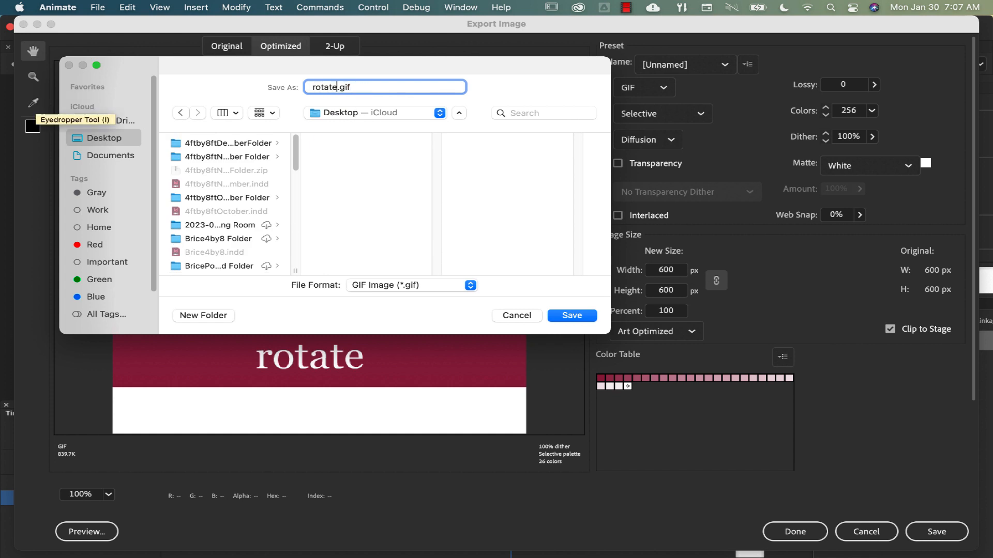
click(571, 316)
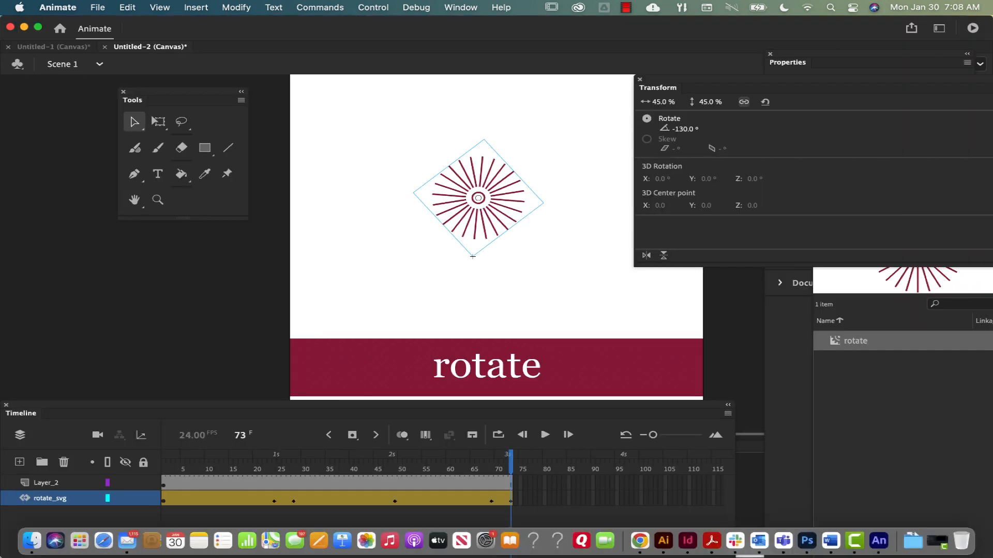
Switch to Finder, locate rotate.gif on the Desktop and open it in Preview.
click(28, 543)
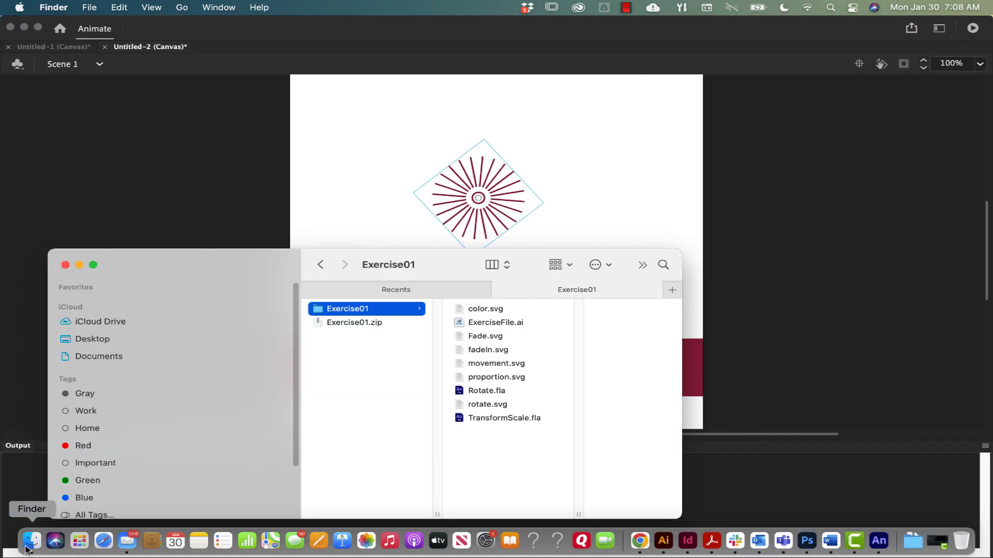
click(98, 339)
drag(178, 270, 142, 115)
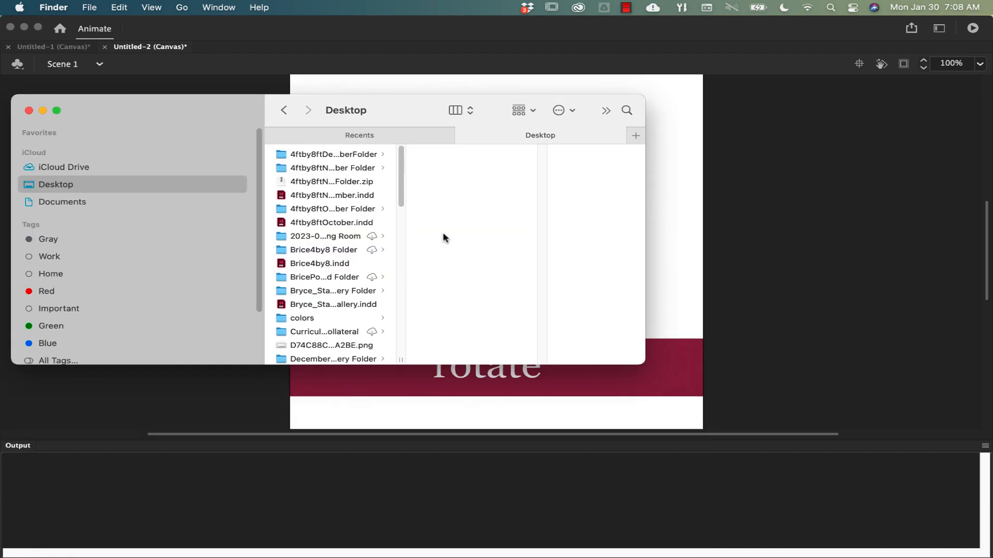
drag(400, 167, 410, 410)
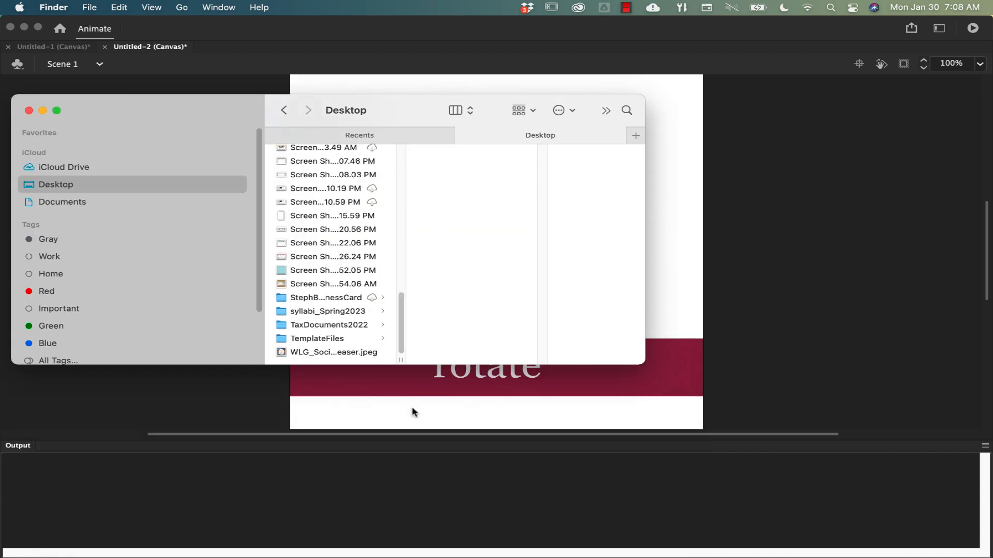
drag(398, 340, 401, 281)
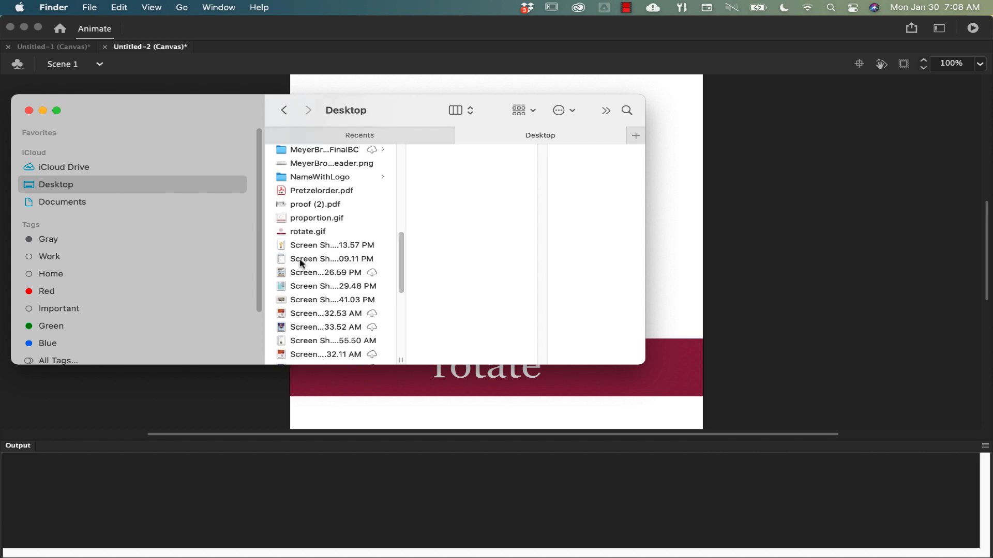
click(299, 232)
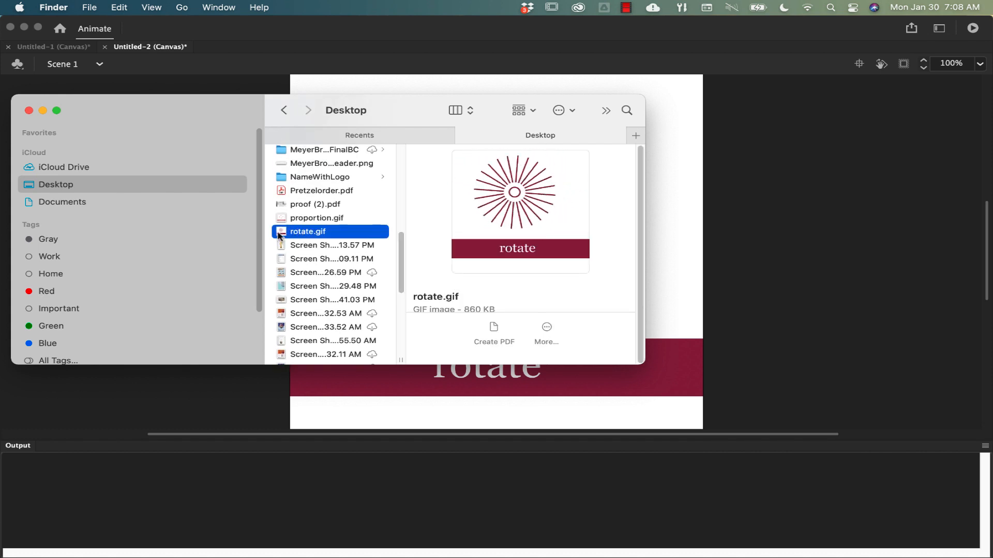
double_click(277, 235)
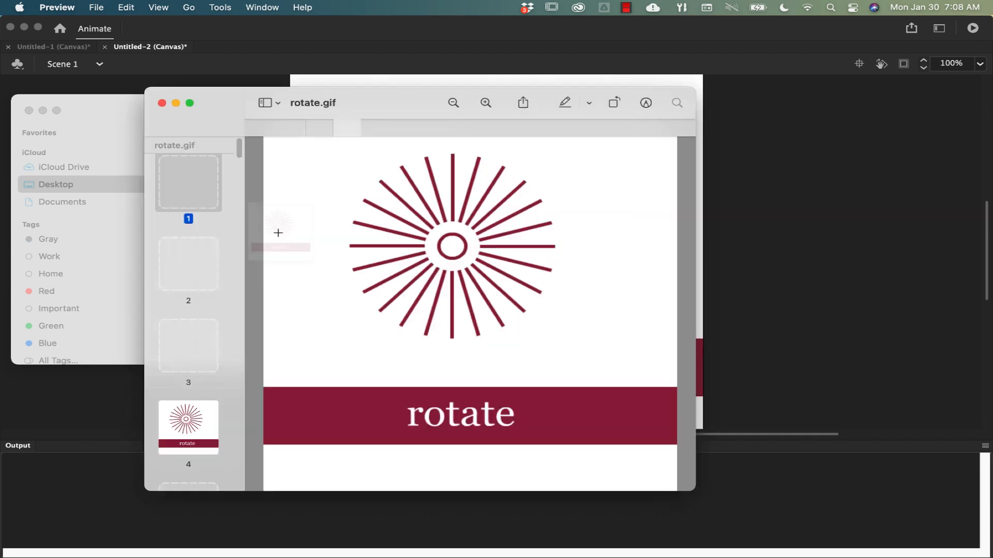
Step through the individual frames of rotate.gif in Preview, and close the file's window.
key(Down)
key(Down)
key(Down)
key(Down)
key(Down)
key(Down)
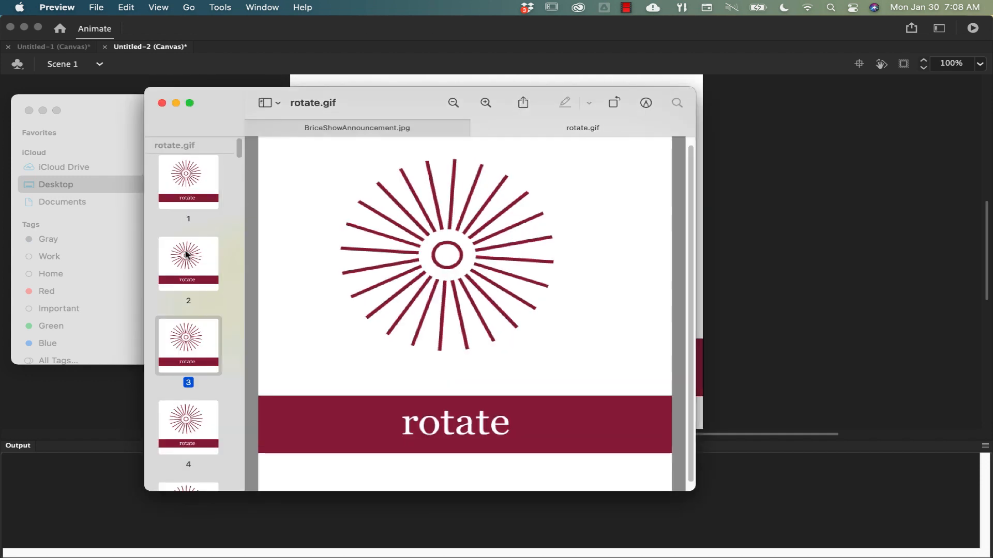
key(Down)
key(Down)
key(Down)
key(Down)
key(Down)
key(Down)
key(Down)
key(Down)
key(Down)
key(Down)
key(Down)
key(Down)
key(Down)
key(Down)
key(Down)
key(Down)
key(Down)
key(Down)
key(Down)
key(Down)
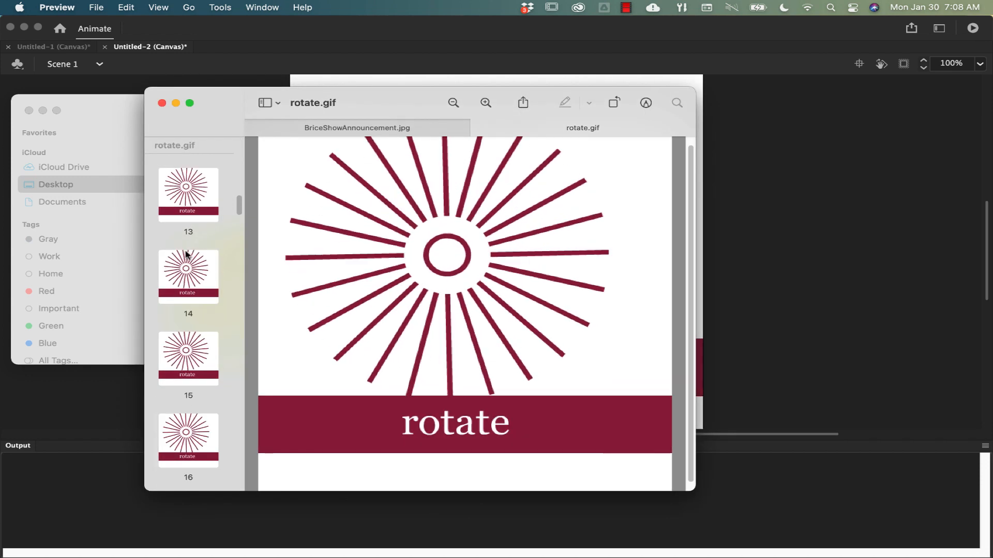
key(Down)
key(Down)
key(Down)
key(Down)
key(Down)
key(Down)
key(Down)
key(Down)
key(Down)
key(Down)
key(Down)
key(Down)
key(Down)
key(Down)
key(Down)
key(Down)
key(Down)
key(Down)
key(Down)
key(Down)
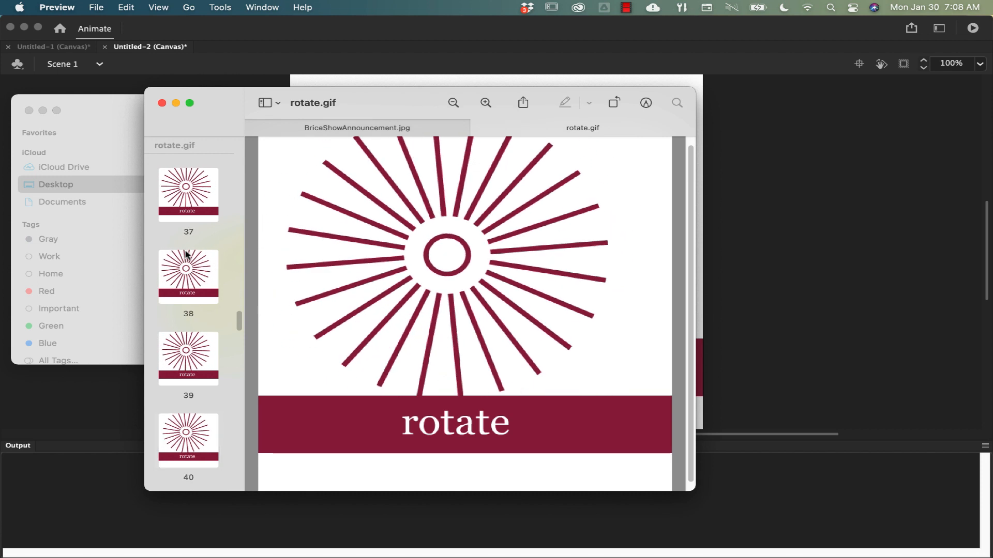
click(161, 103)
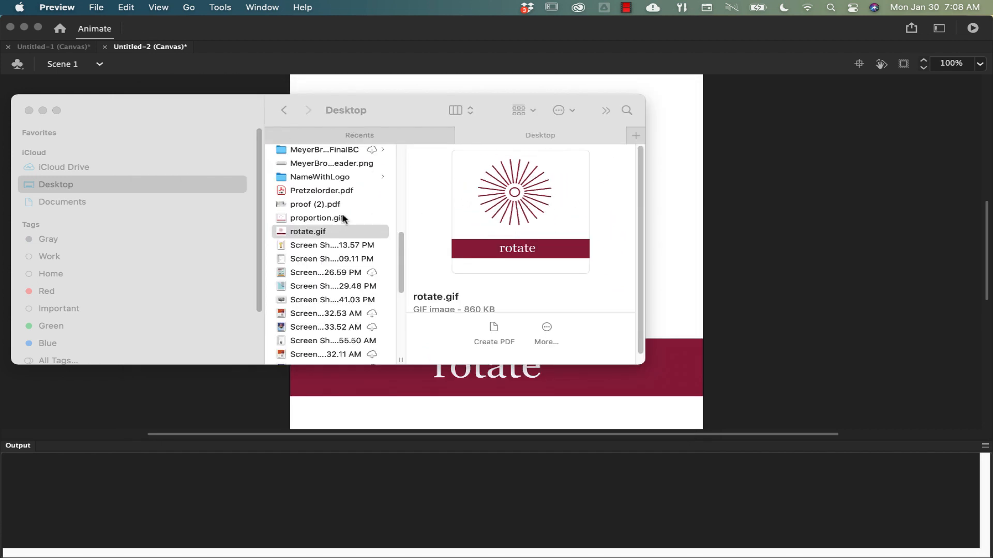
Open rotate.gif from the Desktop with Google Chrome and view the looping animation in full screen.
right_click(285, 234)
mouse_move(295, 238)
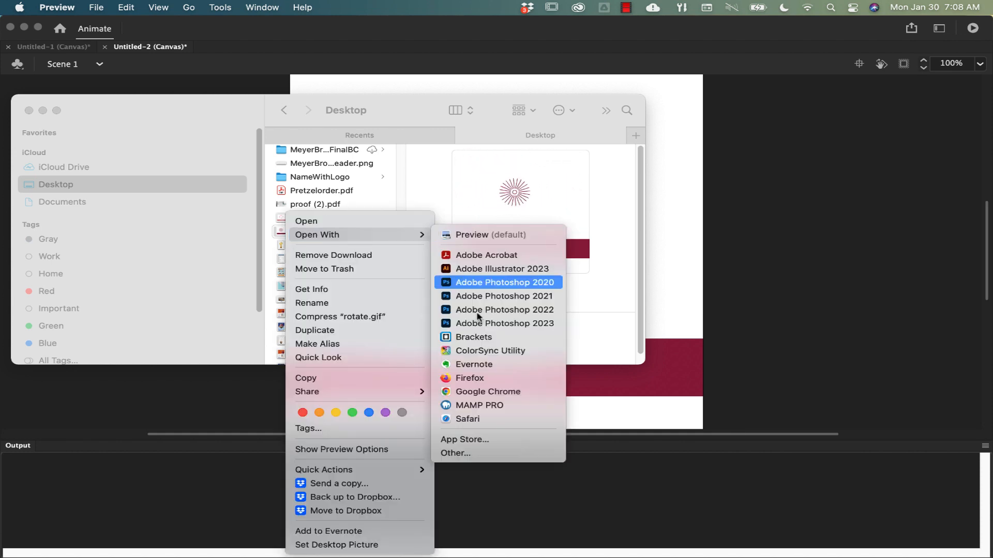
click(458, 391)
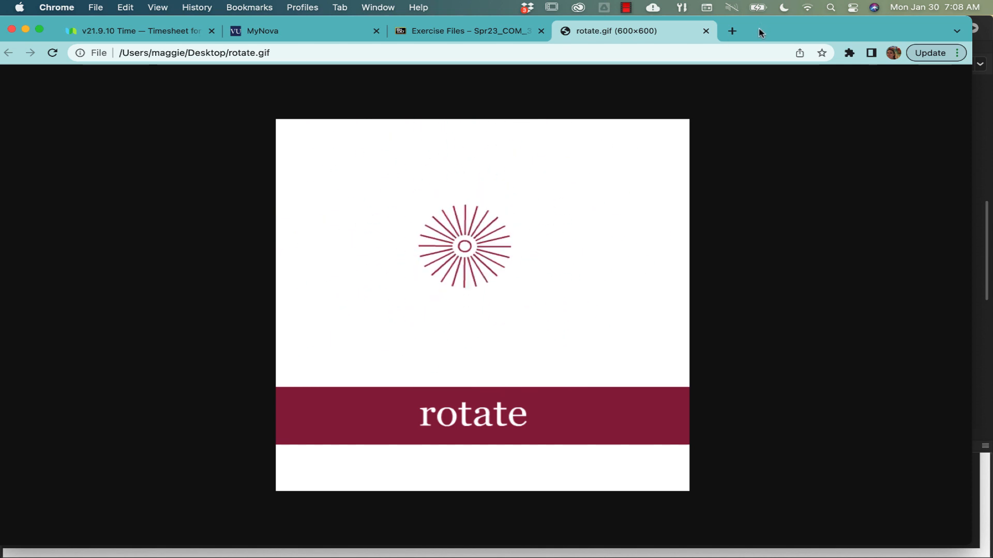
drag(762, 25, 751, 270)
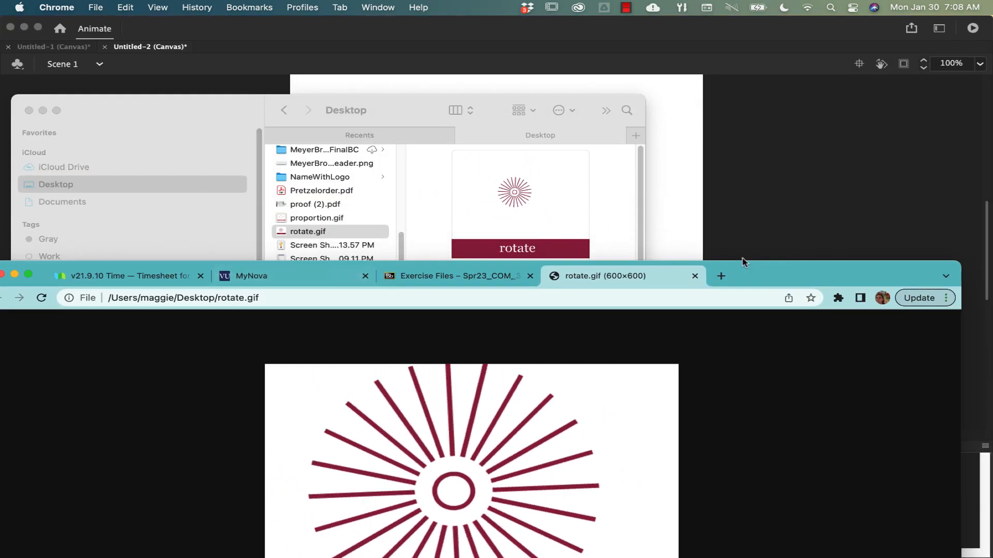
double_click(800, 279)
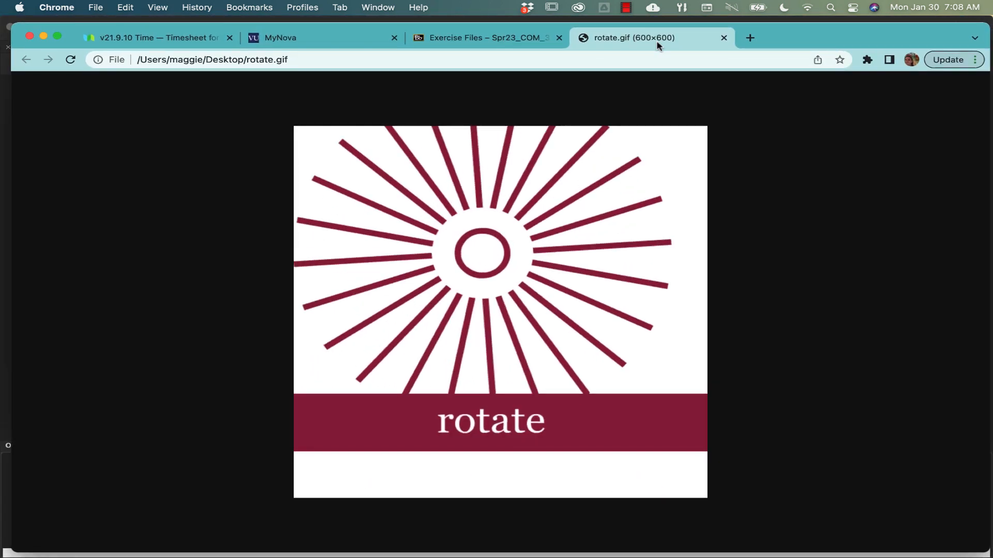
click(57, 37)
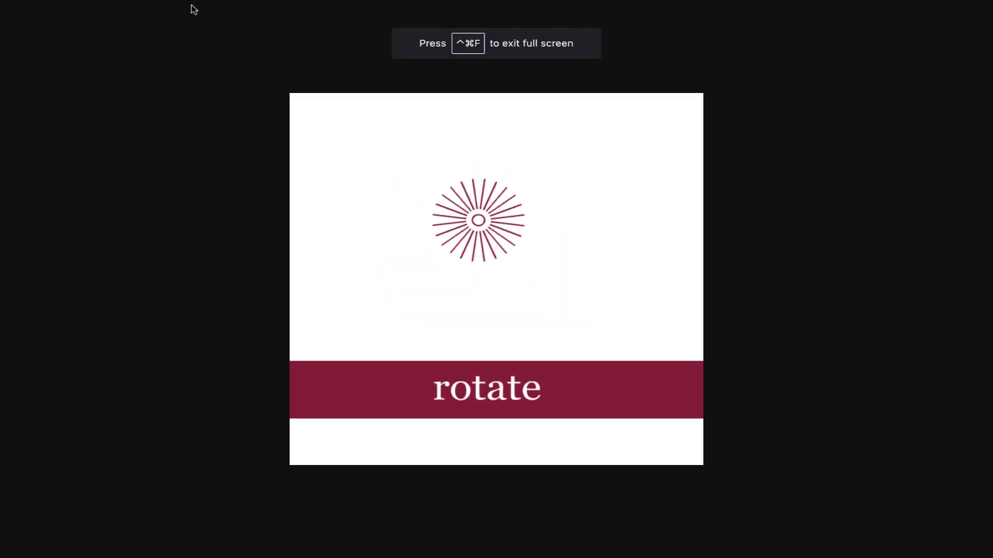